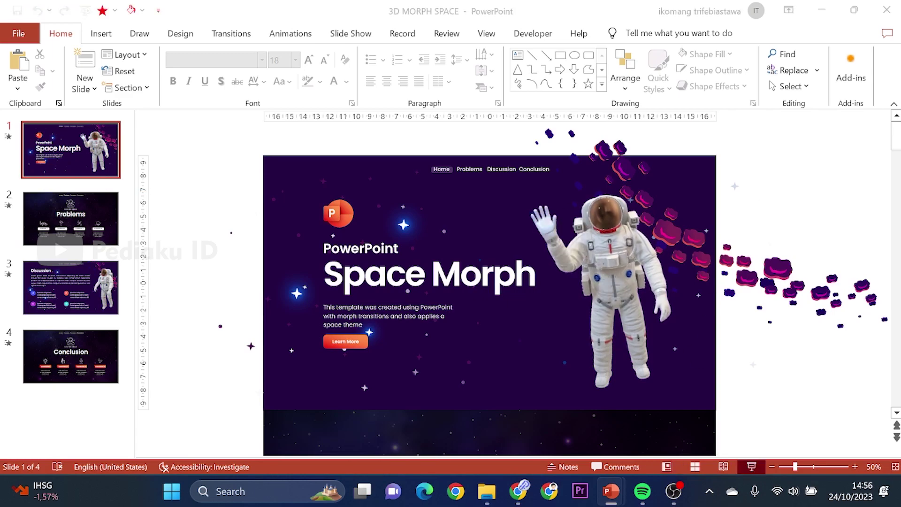
- Preview the slide show through the Problems and Discussion slides, then review slide 1's Morph transition
{"action": "left_click", "coordinate": [751, 467]}
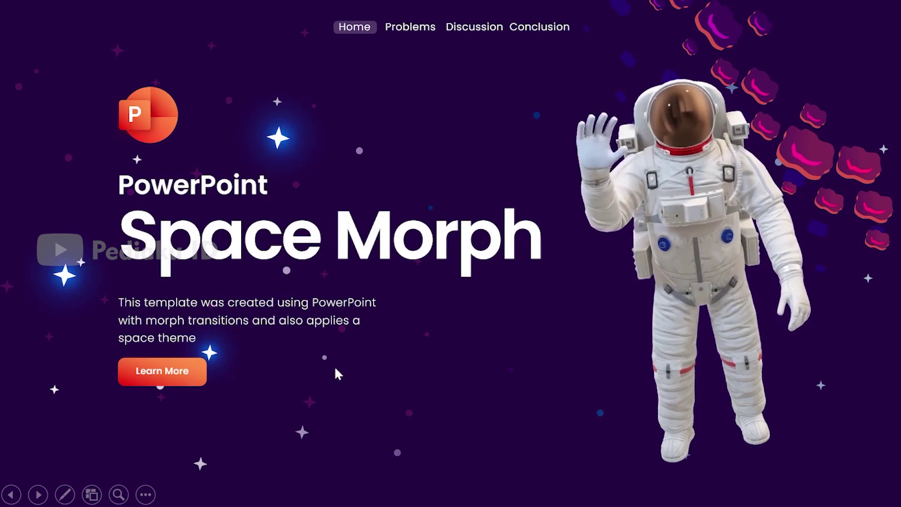
{"action": "left_click", "coordinate": [336, 370]}
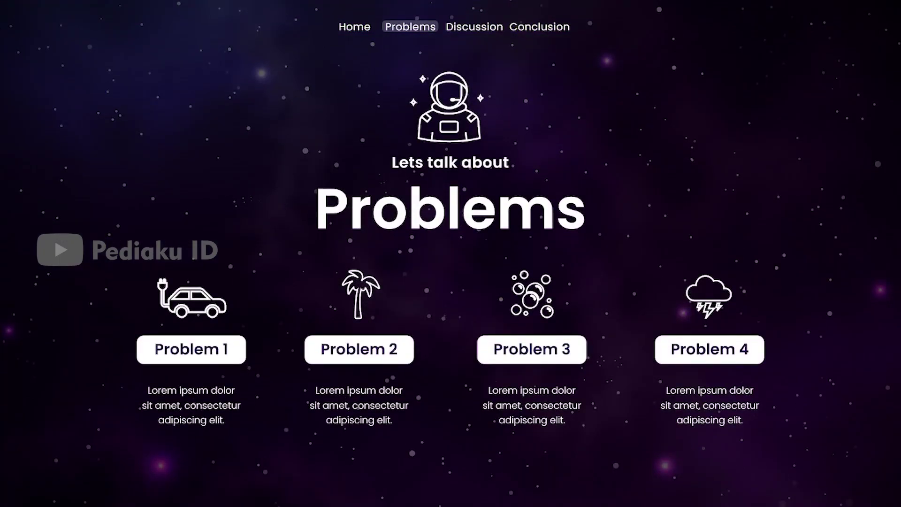
{"action": "left_click", "coordinate": [491, 78]}
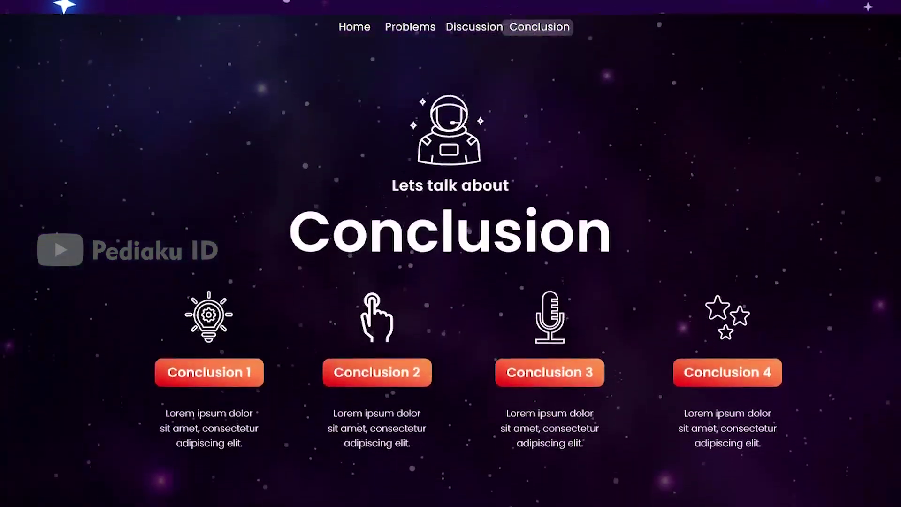
{"action": "key", "text": "Escape"}
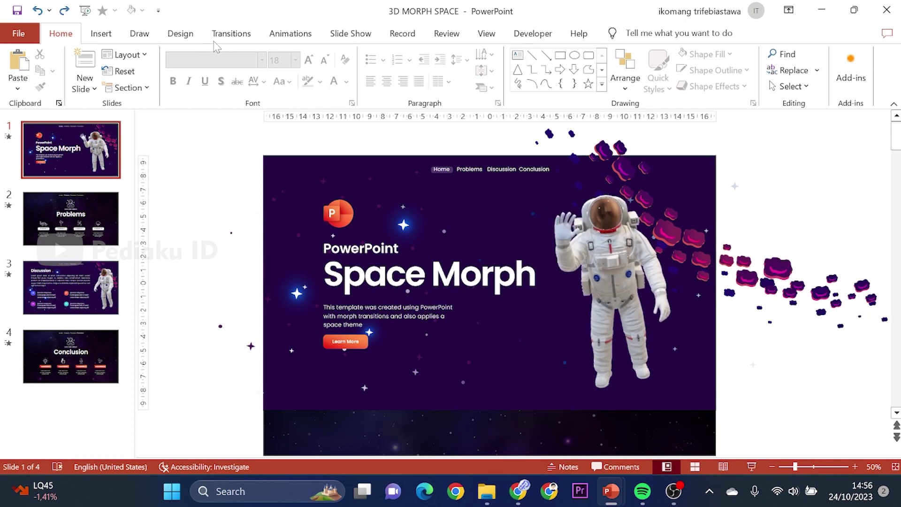
{"action": "left_click", "coordinate": [231, 33]}
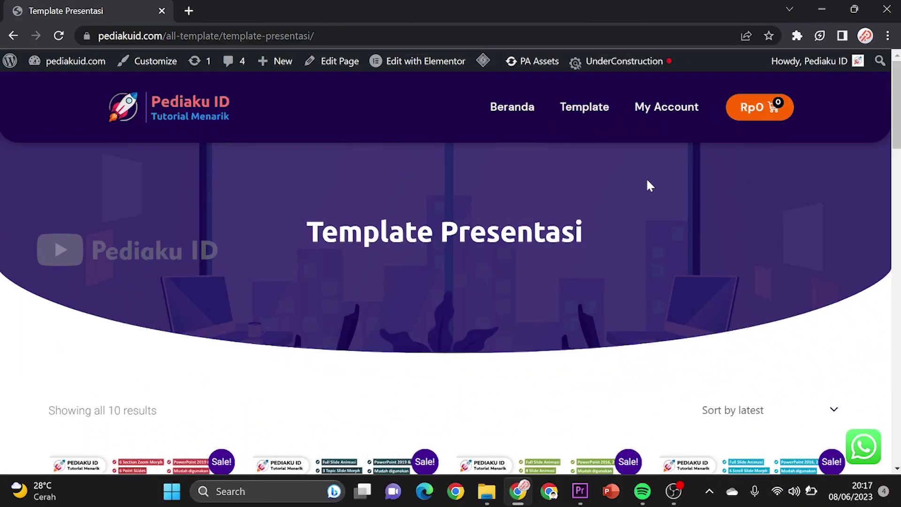
- Browse the 10 PowerPoint templates on pediakuid.com's Template Presentasi listing
{"action": "scroll", "coordinate": [649, 186], "scroll_direction": "down", "scroll_amount": 2}
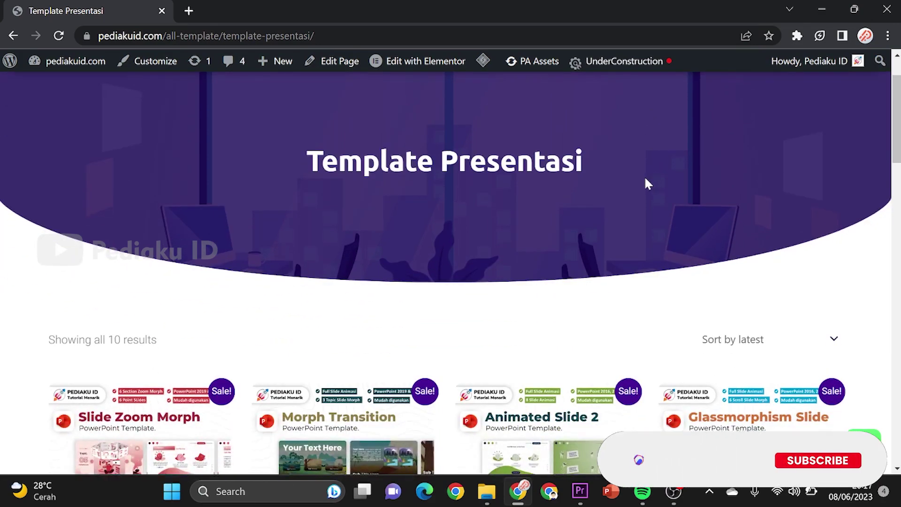
{"action": "scroll", "coordinate": [646, 183], "scroll_direction": "down", "scroll_amount": 3}
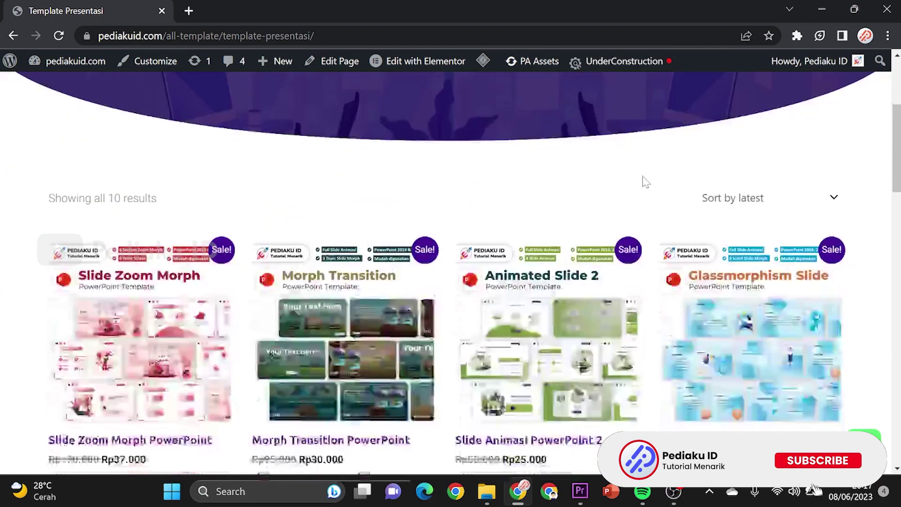
{"action": "scroll", "coordinate": [300, 155], "scroll_direction": "down", "scroll_amount": 1}
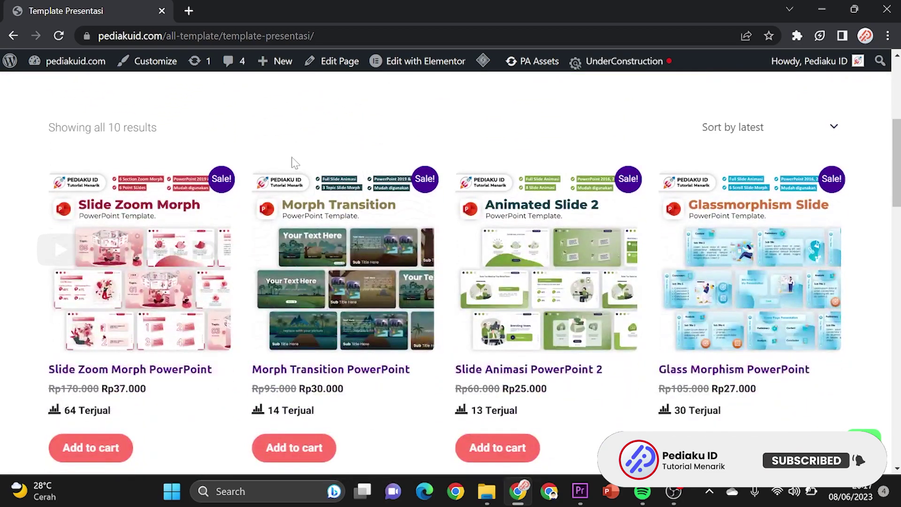
{"action": "scroll", "coordinate": [292, 161], "scroll_direction": "down", "scroll_amount": 1}
{"action": "scroll", "coordinate": [285, 168], "scroll_direction": "down", "scroll_amount": 1}
{"action": "scroll", "coordinate": [285, 167], "scroll_direction": "down", "scroll_amount": 3}
{"action": "scroll", "coordinate": [291, 192], "scroll_direction": "down", "scroll_amount": 3}
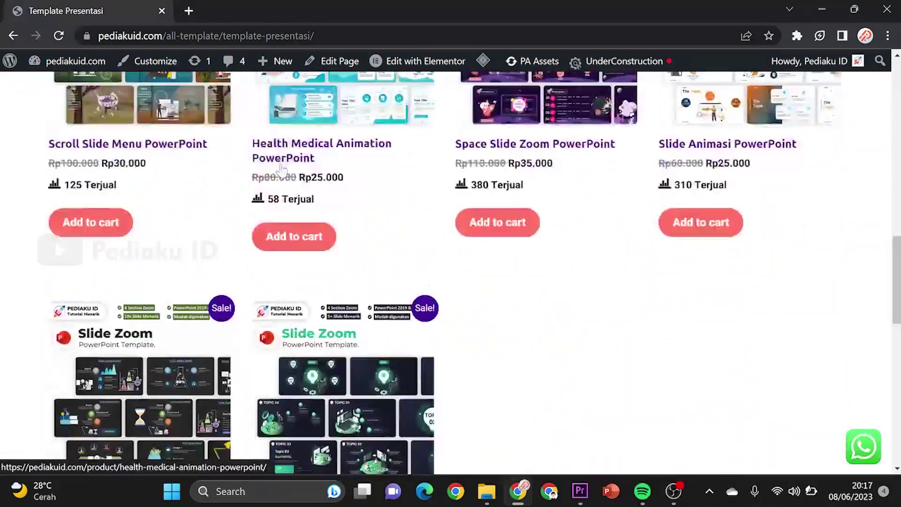
{"action": "scroll", "coordinate": [297, 220], "scroll_direction": "down", "scroll_amount": 3}
{"action": "scroll", "coordinate": [318, 296], "scroll_direction": "up", "scroll_amount": 3}
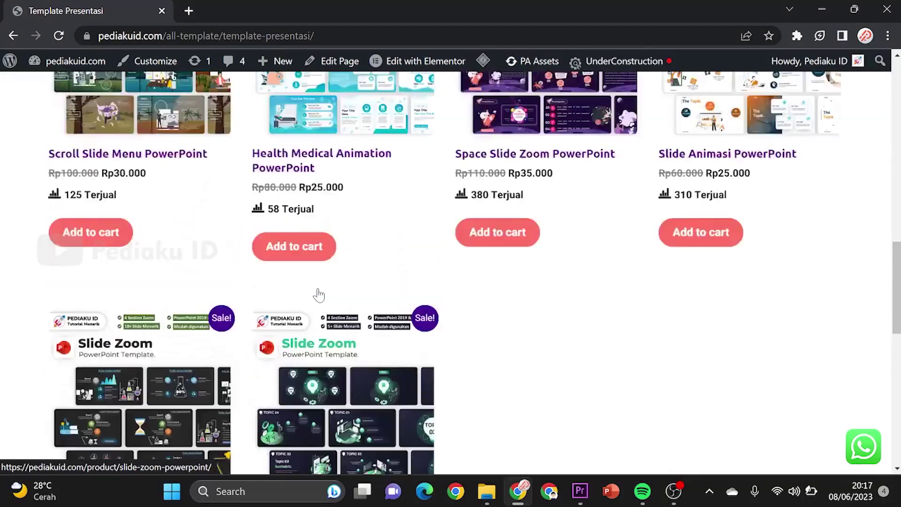
{"action": "scroll", "coordinate": [281, 305], "scroll_direction": "up", "scroll_amount": 3}
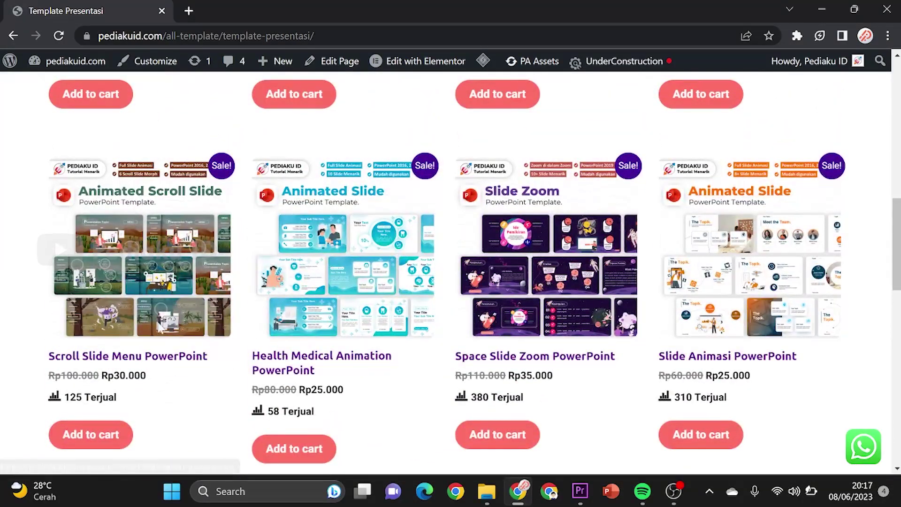
{"action": "scroll", "coordinate": [145, 377], "scroll_direction": "up", "scroll_amount": 3}
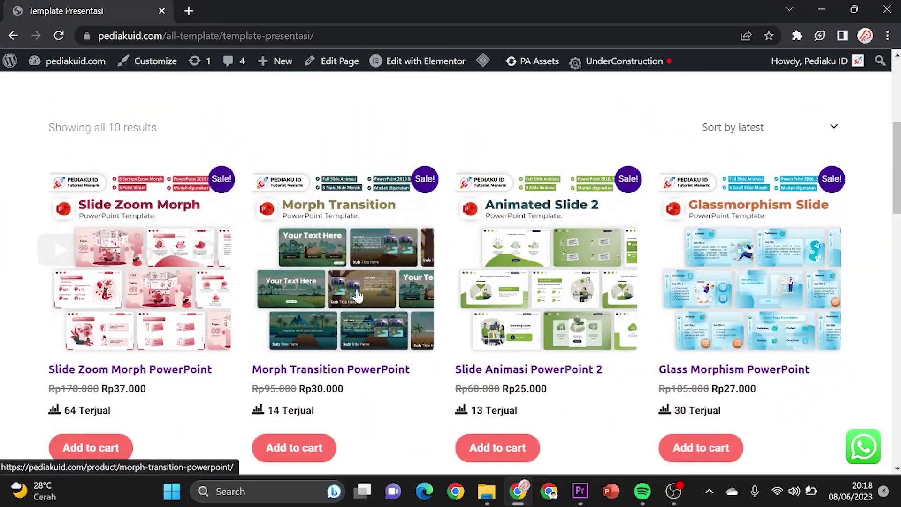
{"action": "scroll", "coordinate": [357, 296], "scroll_direction": "down", "scroll_amount": 4}
{"action": "scroll", "coordinate": [356, 293], "scroll_direction": "down", "scroll_amount": 4}
{"action": "scroll", "coordinate": [357, 292], "scroll_direction": "down", "scroll_amount": 3}
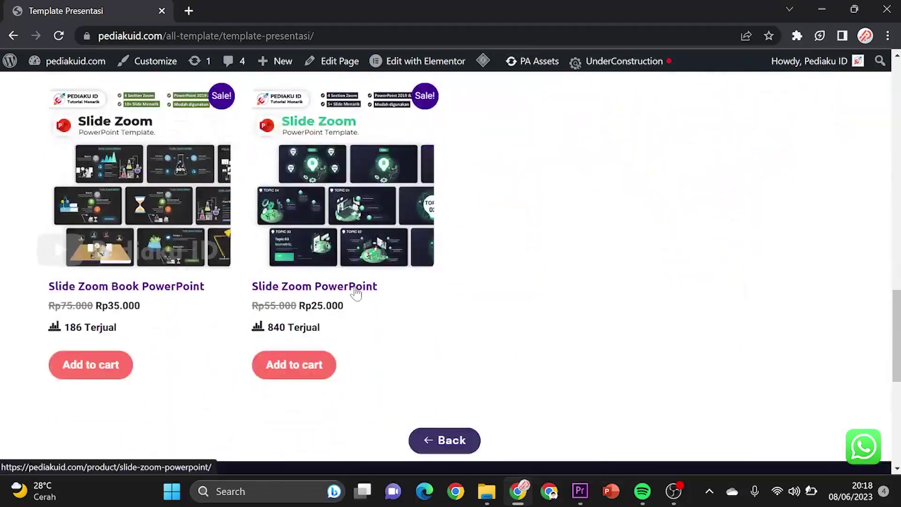
{"action": "scroll", "coordinate": [357, 292], "scroll_direction": "up", "scroll_amount": 2}
{"action": "scroll", "coordinate": [329, 324], "scroll_direction": "up", "scroll_amount": 1}
{"action": "scroll", "coordinate": [324, 337], "scroll_direction": "up", "scroll_amount": 4}
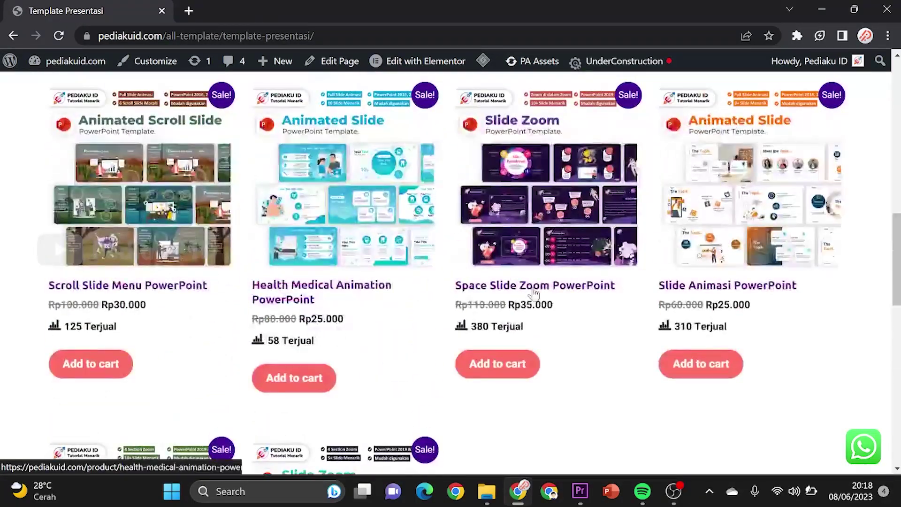
{"action": "scroll", "coordinate": [765, 206], "scroll_direction": "up", "scroll_amount": 2}
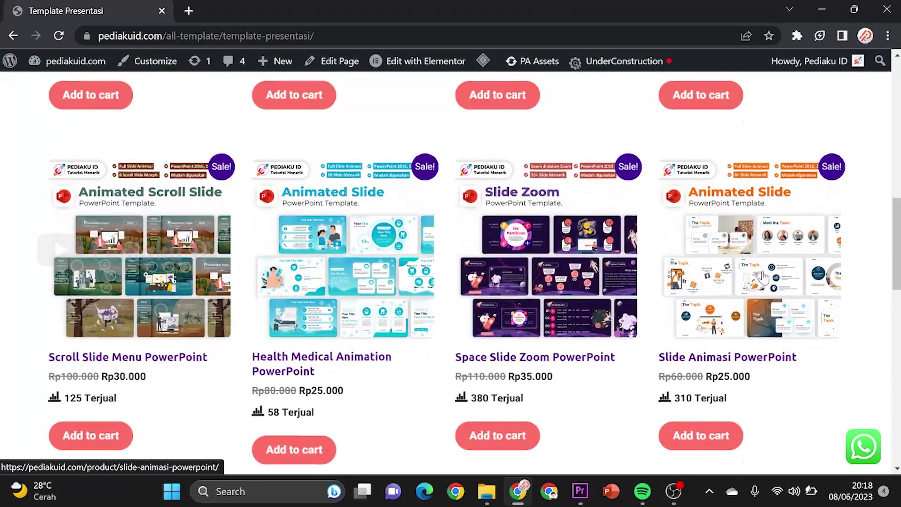
{"action": "scroll", "coordinate": [328, 357], "scroll_direction": "up", "scroll_amount": 6}
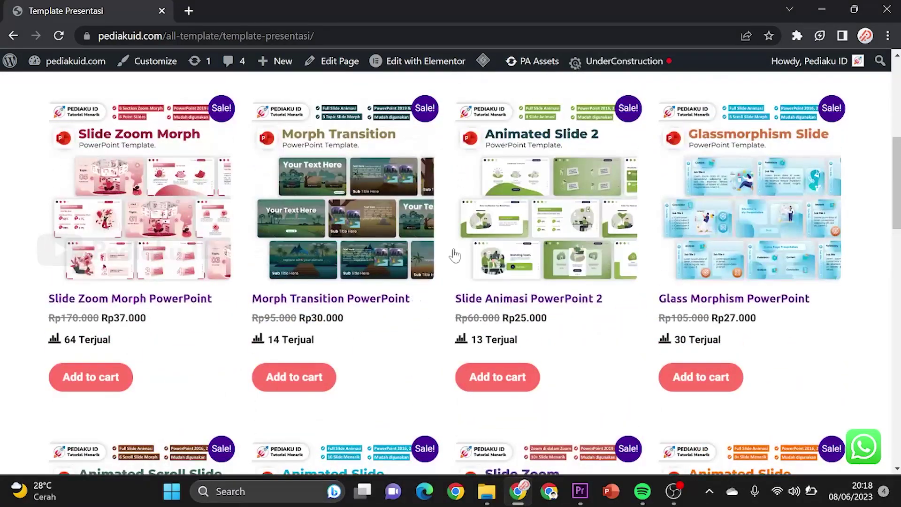
{"action": "scroll", "coordinate": [479, 242], "scroll_direction": "up", "scroll_amount": 2}
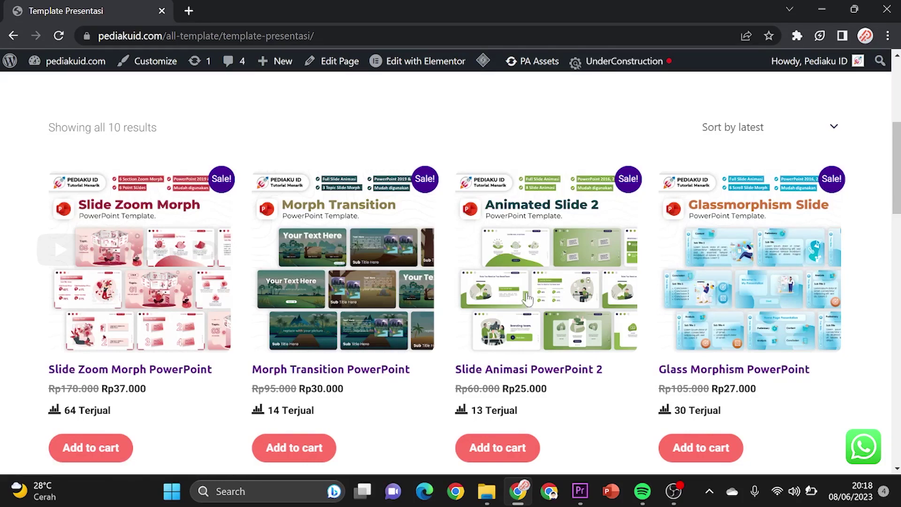
- Open the Slide Zoom Morph PowerPoint product and read through its details, returning to the top
{"action": "left_click", "coordinate": [132, 263]}
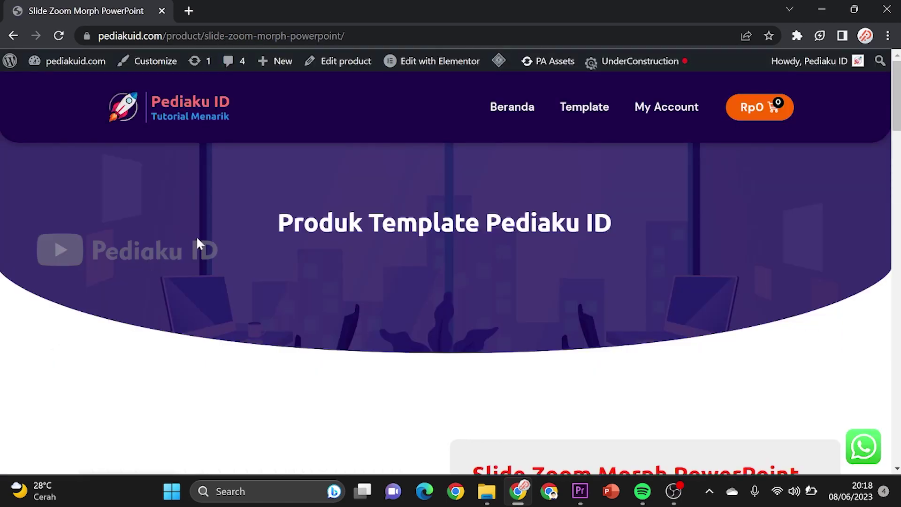
{"action": "scroll", "coordinate": [197, 242], "scroll_direction": "down", "scroll_amount": 2}
{"action": "scroll", "coordinate": [197, 241], "scroll_direction": "down", "scroll_amount": 3}
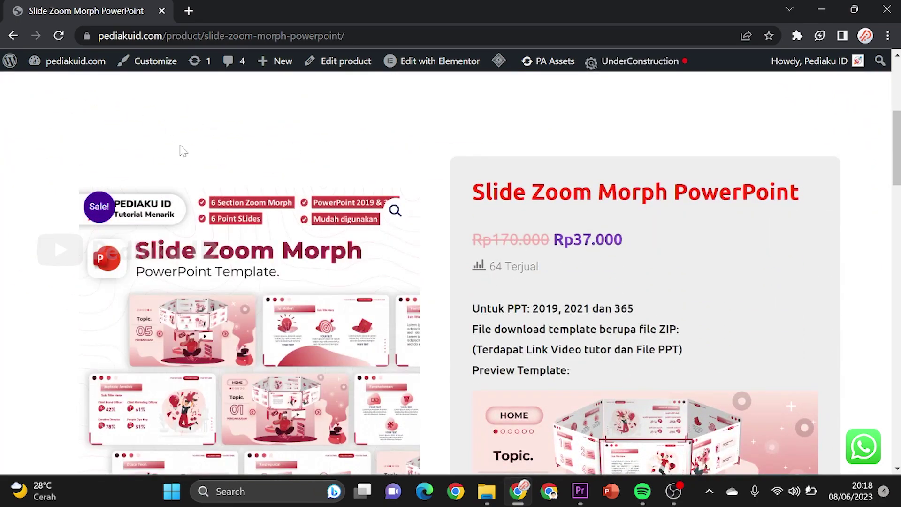
{"action": "scroll", "coordinate": [402, 192], "scroll_direction": "down", "scroll_amount": 1}
{"action": "scroll", "coordinate": [640, 460], "scroll_direction": "down", "scroll_amount": 2}
{"action": "scroll", "coordinate": [672, 287], "scroll_direction": "down", "scroll_amount": 2}
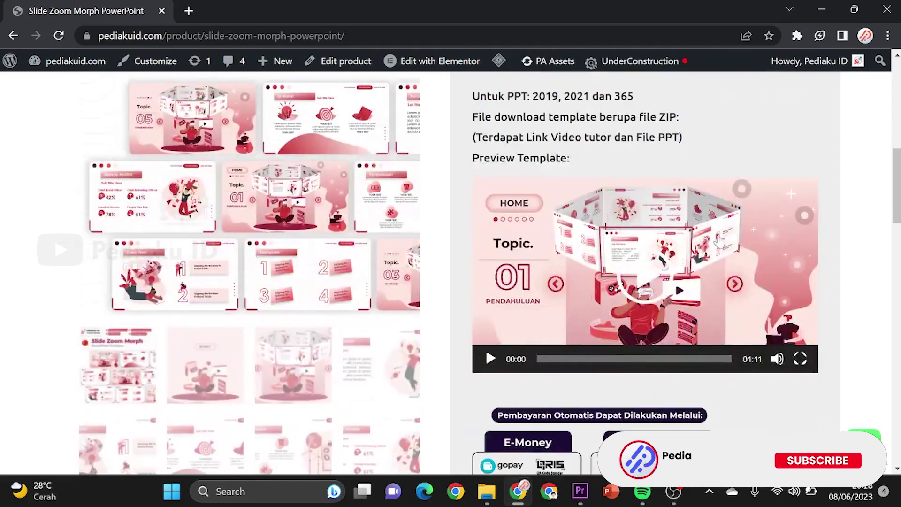
{"action": "scroll", "coordinate": [670, 287], "scroll_direction": "up", "scroll_amount": 1}
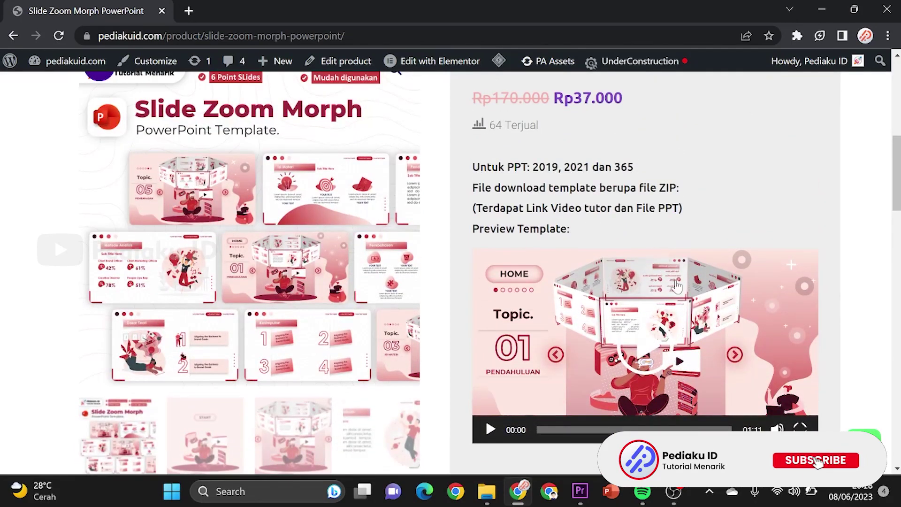
{"action": "scroll", "coordinate": [676, 286], "scroll_direction": "up", "scroll_amount": 3}
{"action": "scroll", "coordinate": [569, 299], "scroll_direction": "down", "scroll_amount": 5}
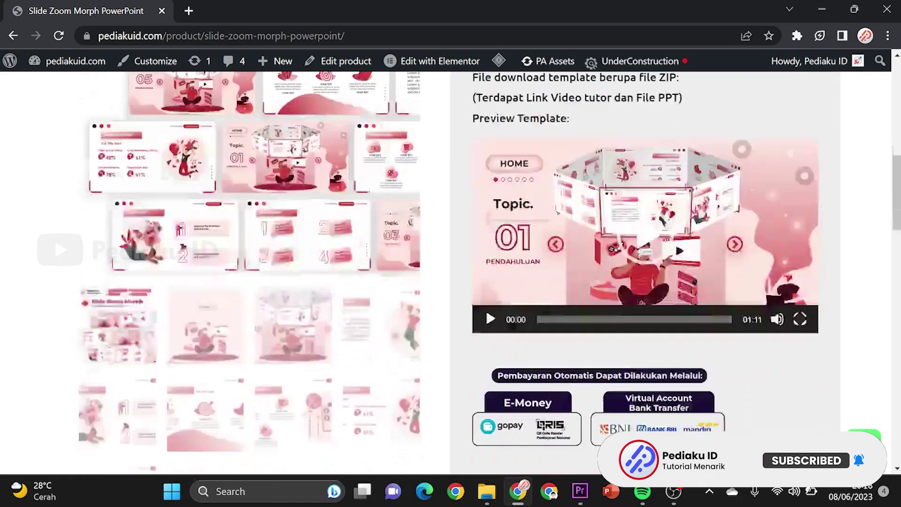
{"action": "scroll", "coordinate": [569, 300], "scroll_direction": "down", "scroll_amount": 2}
{"action": "scroll", "coordinate": [629, 291], "scroll_direction": "down", "scroll_amount": 1}
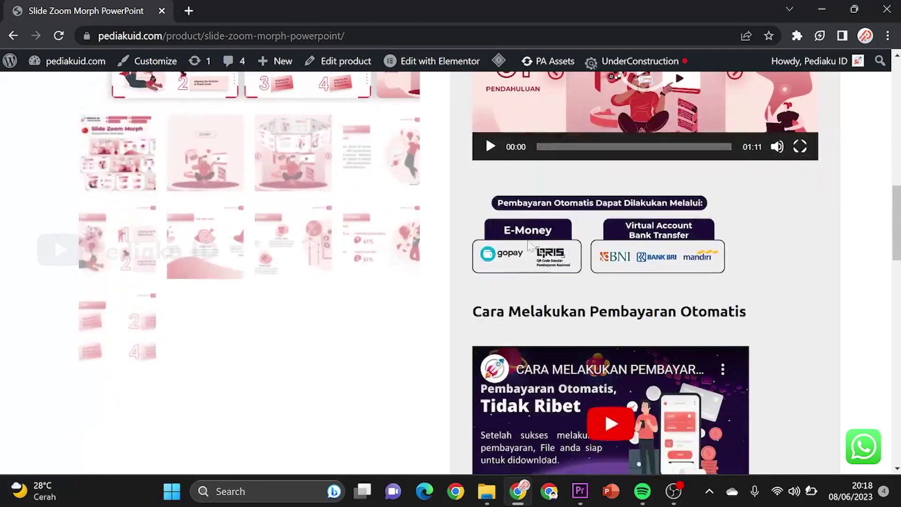
{"action": "scroll", "coordinate": [556, 226], "scroll_direction": "down", "scroll_amount": 2}
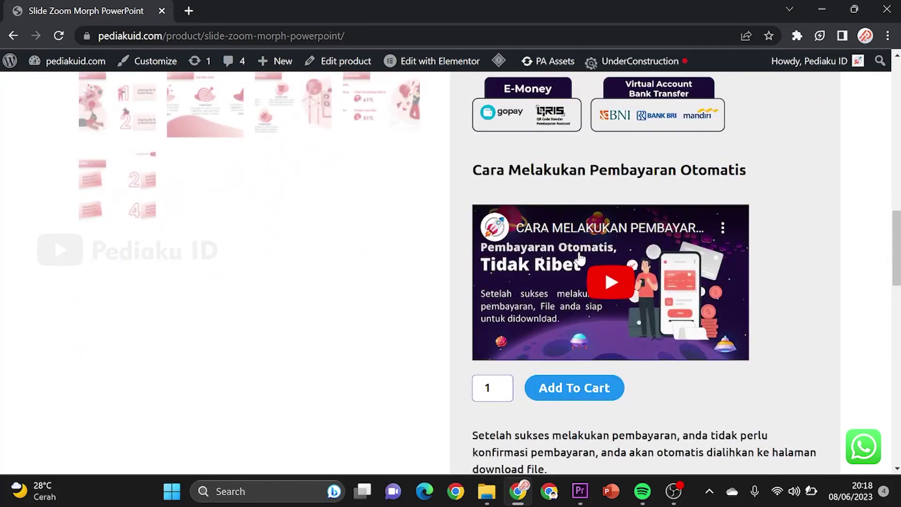
{"action": "scroll", "coordinate": [587, 267], "scroll_direction": "down", "scroll_amount": 1}
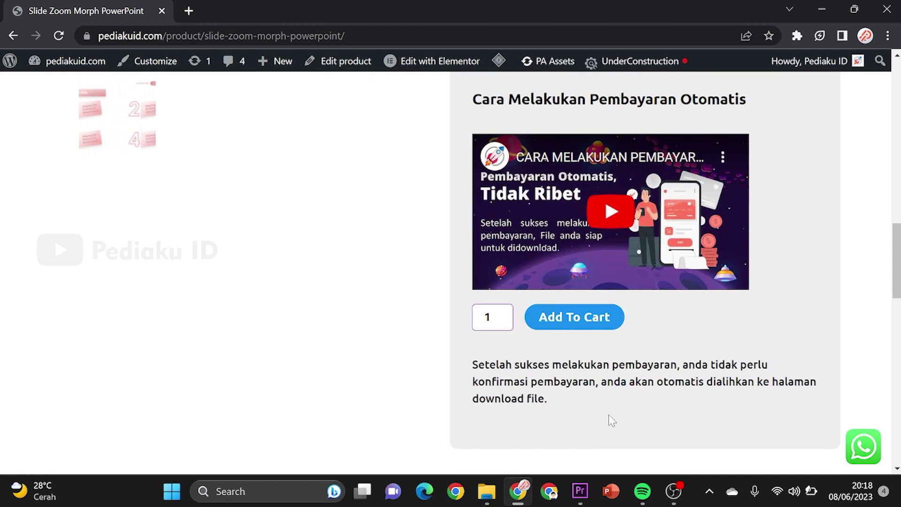
{"action": "scroll", "coordinate": [606, 413], "scroll_direction": "down", "scroll_amount": 3}
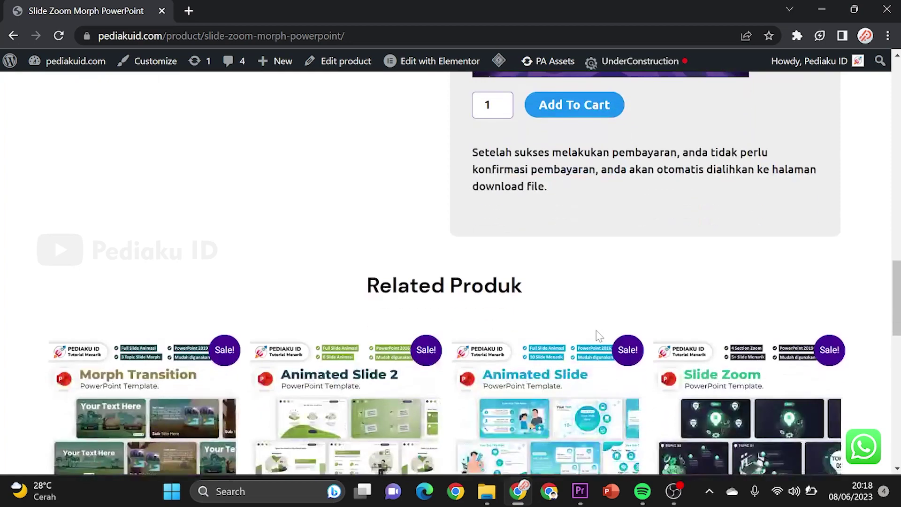
{"action": "scroll", "coordinate": [598, 335], "scroll_direction": "up", "scroll_amount": 8}
{"action": "scroll", "coordinate": [597, 334], "scroll_direction": "up", "scroll_amount": 10}
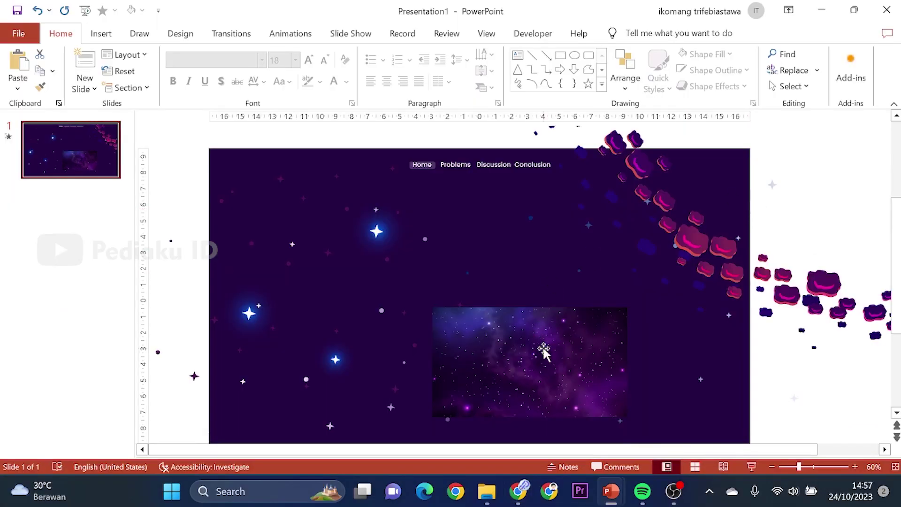
- Enlarge the galaxy picture on slide 1 and shift it slightly down and left
{"action": "left_click", "coordinate": [544, 352]}
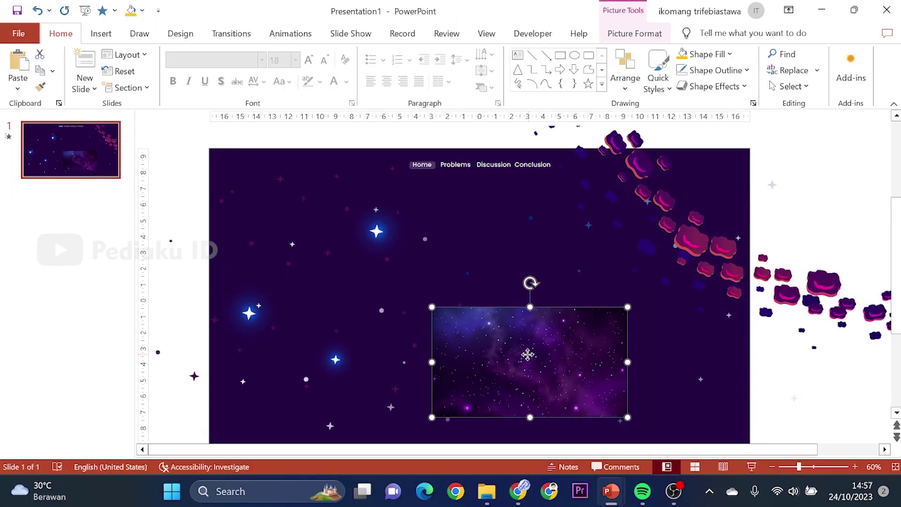
{"action": "left_click_drag", "start_coordinate": [528, 355], "coordinate": [444, 287]}
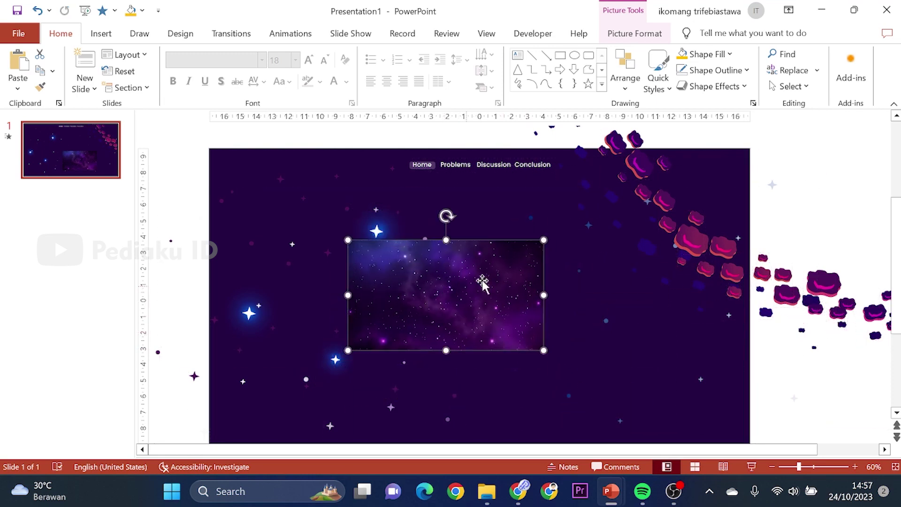
{"action": "left_click_drag", "start_coordinate": [543, 241], "coordinate": [595, 212]}
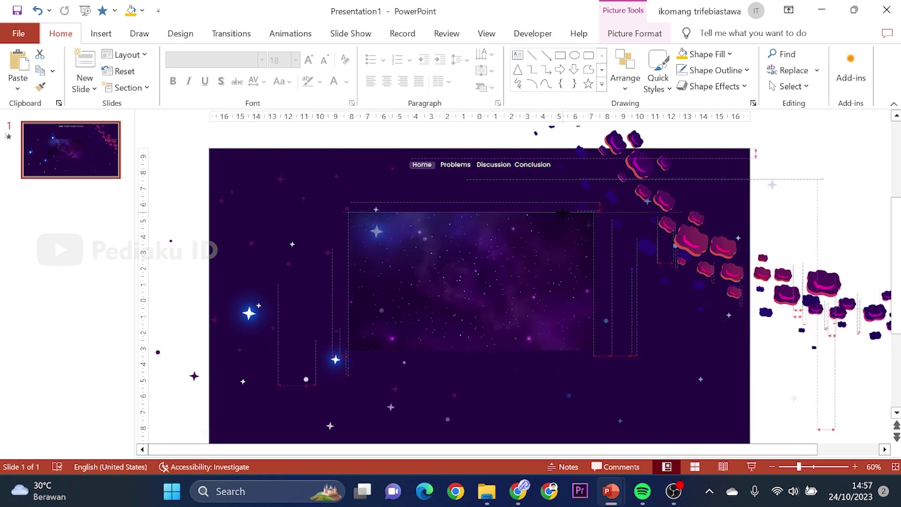
{"action": "left_click_drag", "start_coordinate": [477, 333], "coordinate": [474, 345]}
{"action": "mouse_move", "coordinate": [518, 492]}
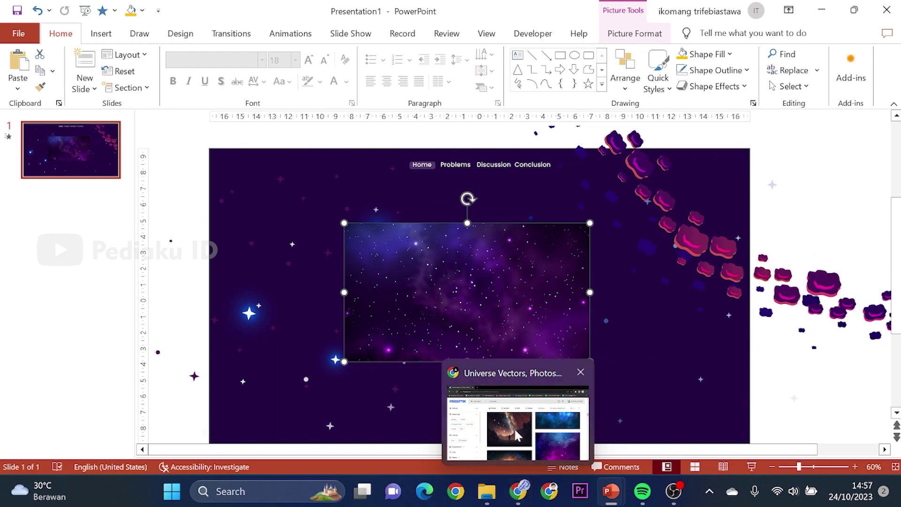
{"action": "left_click", "coordinate": [514, 428]}
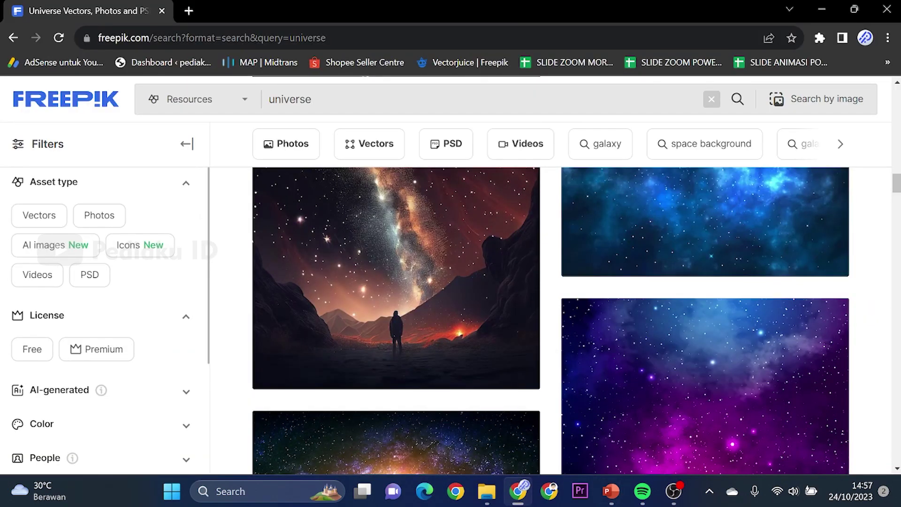
{"action": "scroll", "coordinate": [463, 282], "scroll_direction": "down", "scroll_amount": 12}
{"action": "scroll", "coordinate": [463, 282], "scroll_direction": "up", "scroll_amount": 3}
{"action": "scroll", "coordinate": [463, 282], "scroll_direction": "up", "scroll_amount": 8}
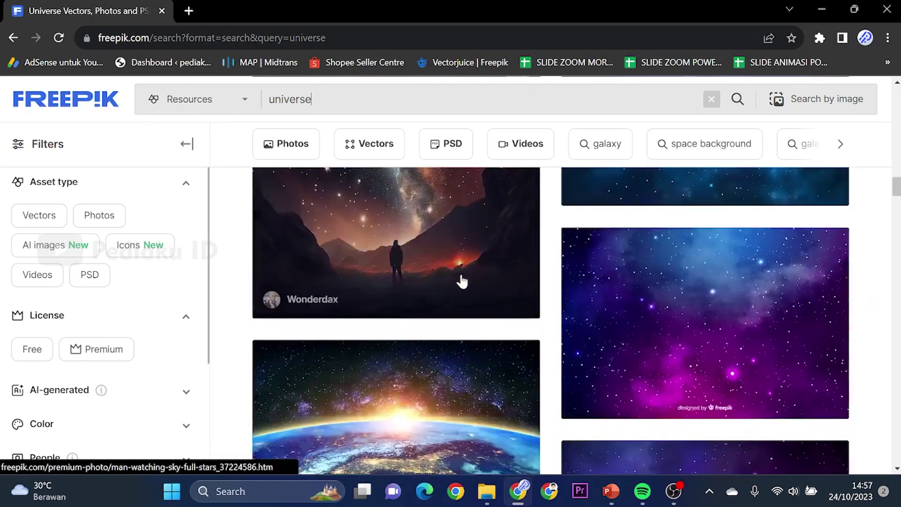
{"action": "scroll", "coordinate": [460, 281], "scroll_direction": "down", "scroll_amount": 5}
{"action": "scroll", "coordinate": [460, 281], "scroll_direction": "up", "scroll_amount": 4}
{"action": "scroll", "coordinate": [460, 279], "scroll_direction": "down", "scroll_amount": 7}
{"action": "scroll", "coordinate": [459, 282], "scroll_direction": "up", "scroll_amount": 3}
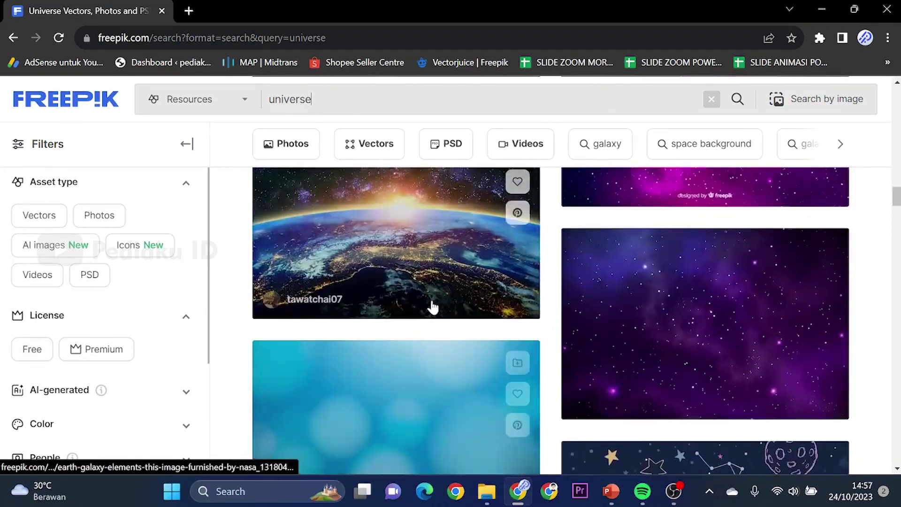
{"action": "scroll", "coordinate": [431, 306], "scroll_direction": "up", "scroll_amount": 3}
{"action": "scroll", "coordinate": [723, 305], "scroll_direction": "down", "scroll_amount": 3}
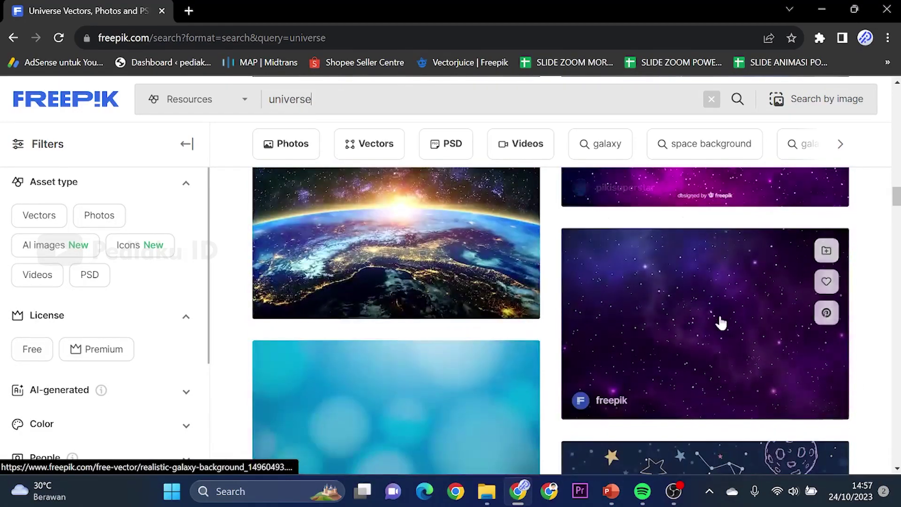
{"action": "scroll", "coordinate": [721, 323], "scroll_direction": "up", "scroll_amount": 3}
{"action": "scroll", "coordinate": [705, 315], "scroll_direction": "down", "scroll_amount": 5}
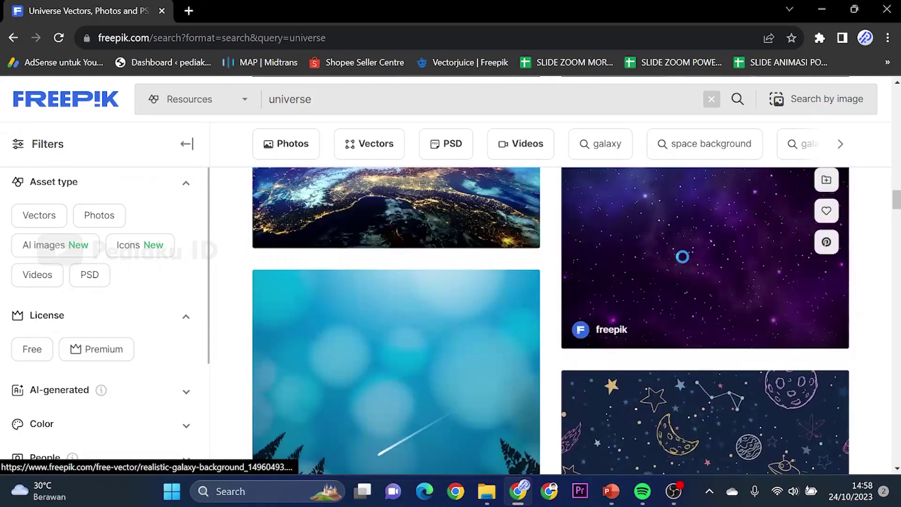
{"action": "left_click", "coordinate": [686, 263]}
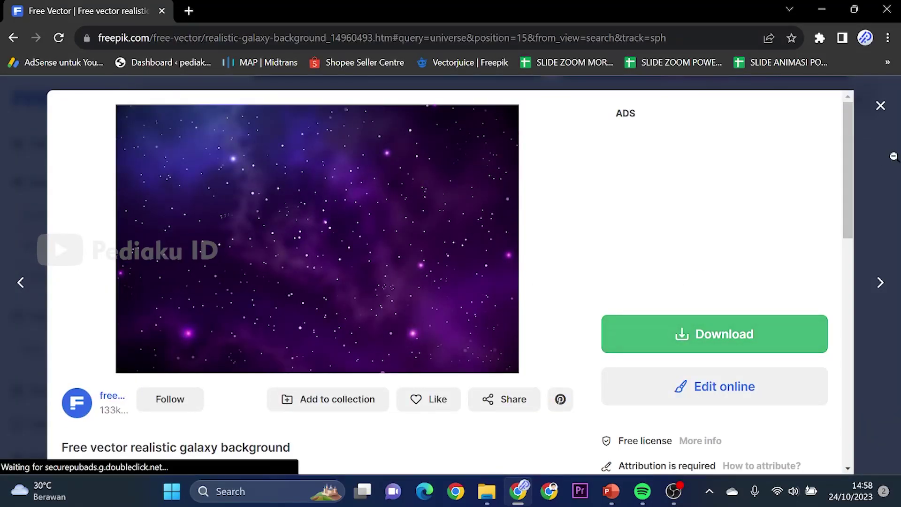
{"action": "left_click", "coordinate": [881, 107]}
{"action": "scroll", "coordinate": [398, 286], "scroll_direction": "down", "scroll_amount": 2}
{"action": "scroll", "coordinate": [398, 285], "scroll_direction": "down", "scroll_amount": 3}
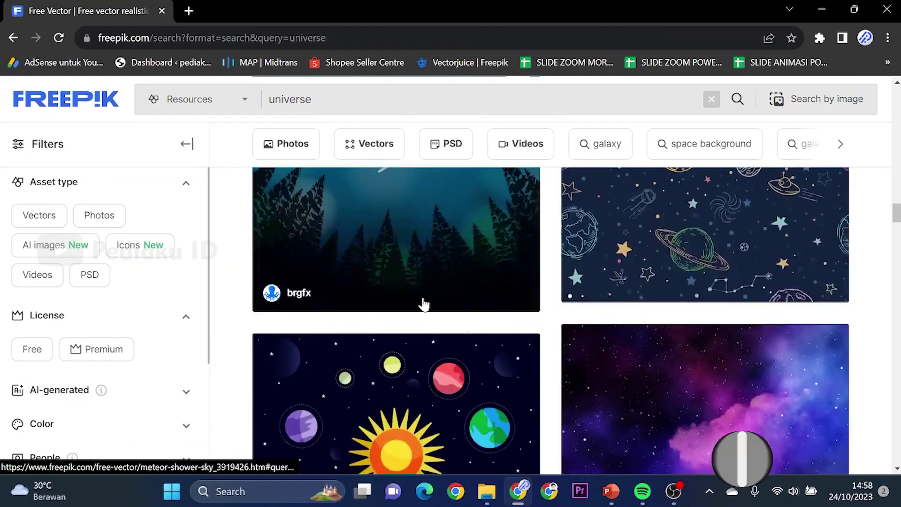
{"action": "scroll", "coordinate": [422, 301], "scroll_direction": "down", "scroll_amount": 4}
{"action": "scroll", "coordinate": [532, 349], "scroll_direction": "down", "scroll_amount": 5}
{"action": "scroll", "coordinate": [530, 347], "scroll_direction": "down", "scroll_amount": 1}
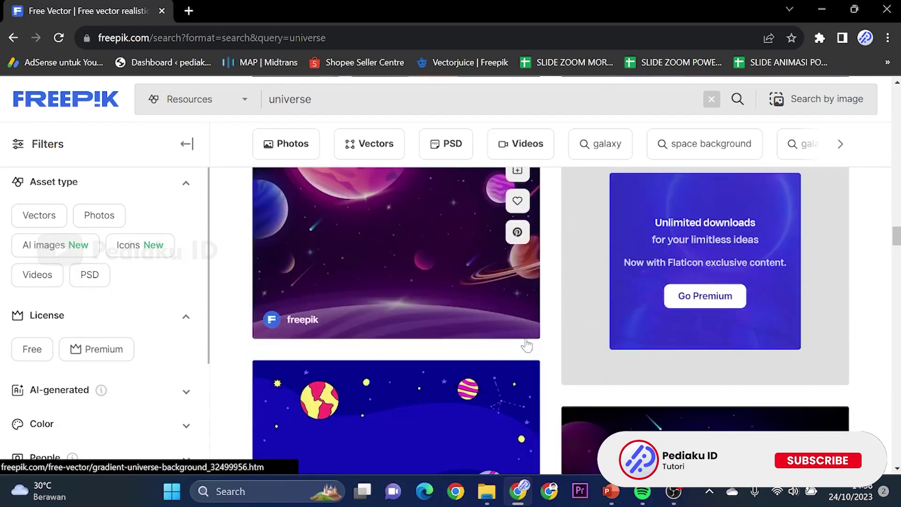
{"action": "scroll", "coordinate": [526, 345], "scroll_direction": "down", "scroll_amount": 5}
{"action": "scroll", "coordinate": [527, 345], "scroll_direction": "down", "scroll_amount": 2}
{"action": "scroll", "coordinate": [527, 345], "scroll_direction": "down", "scroll_amount": 4}
{"action": "scroll", "coordinate": [526, 345], "scroll_direction": "up", "scroll_amount": 5}
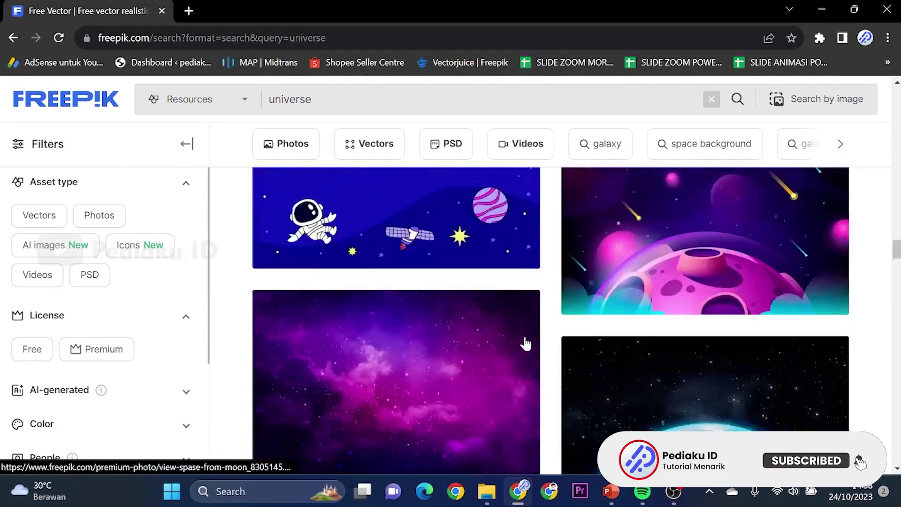
{"action": "scroll", "coordinate": [525, 344], "scroll_direction": "up", "scroll_amount": 3}
{"action": "scroll", "coordinate": [526, 344], "scroll_direction": "up", "scroll_amount": 5}
{"action": "scroll", "coordinate": [526, 344], "scroll_direction": "up", "scroll_amount": 5}
{"action": "scroll", "coordinate": [525, 344], "scroll_direction": "up", "scroll_amount": 5}
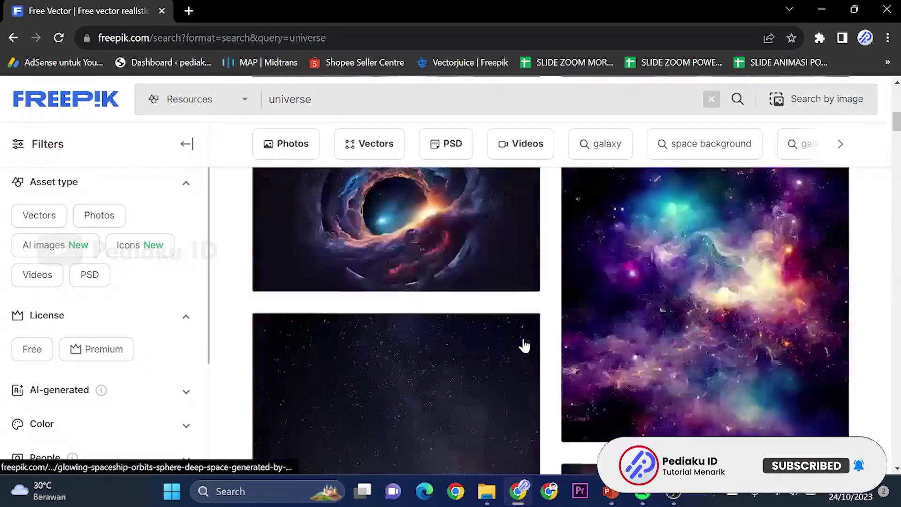
{"action": "scroll", "coordinate": [526, 345], "scroll_direction": "up", "scroll_amount": 5}
{"action": "scroll", "coordinate": [525, 345], "scroll_direction": "down", "scroll_amount": 5}
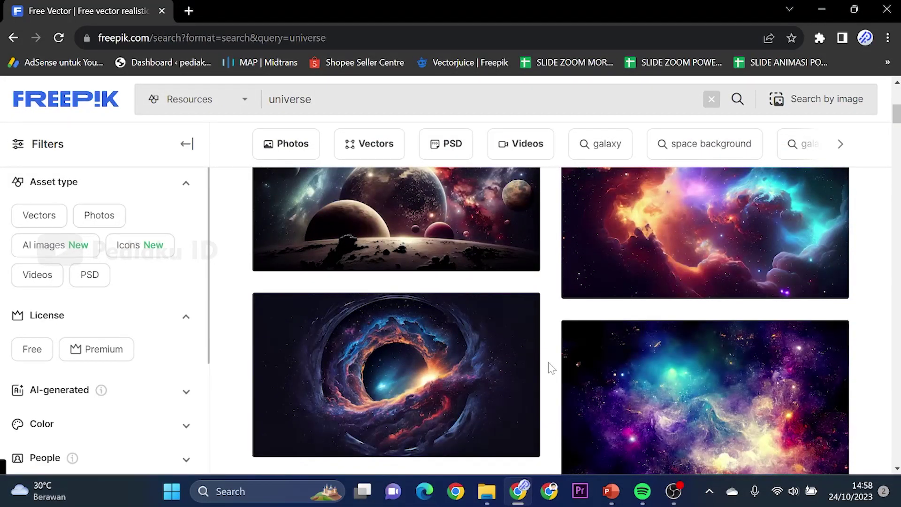
{"action": "mouse_move", "coordinate": [611, 492]}
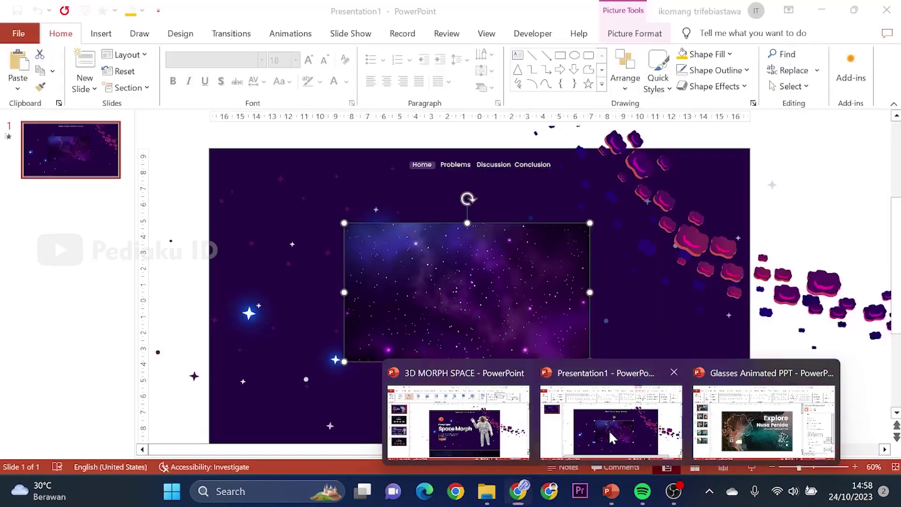
- Move the galaxy picture from slide 1 onto a new blank slide 2
{"action": "left_click", "coordinate": [611, 420]}
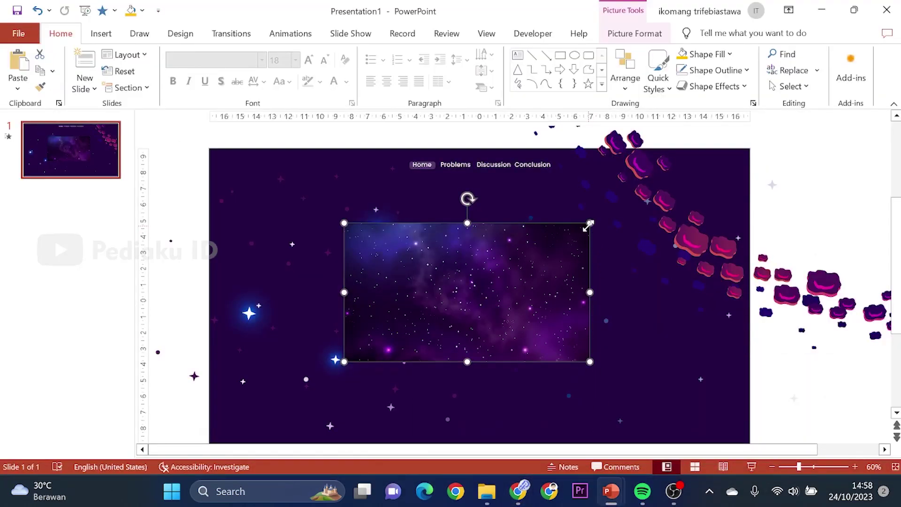
{"action": "left_click_drag", "start_coordinate": [590, 223], "coordinate": [584, 228]}
{"action": "left_click_drag", "start_coordinate": [477, 284], "coordinate": [496, 313]}
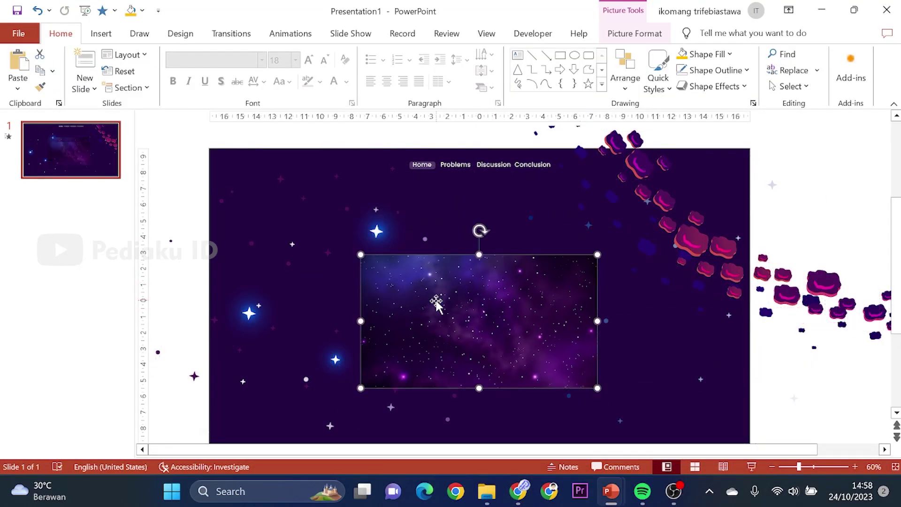
{"action": "key", "text": "Delete"}
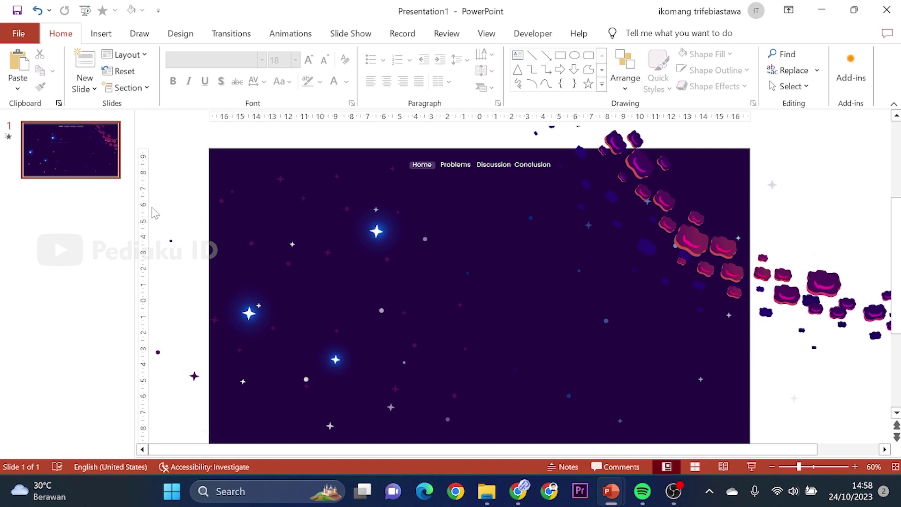
{"action": "left_click", "coordinate": [83, 86]}
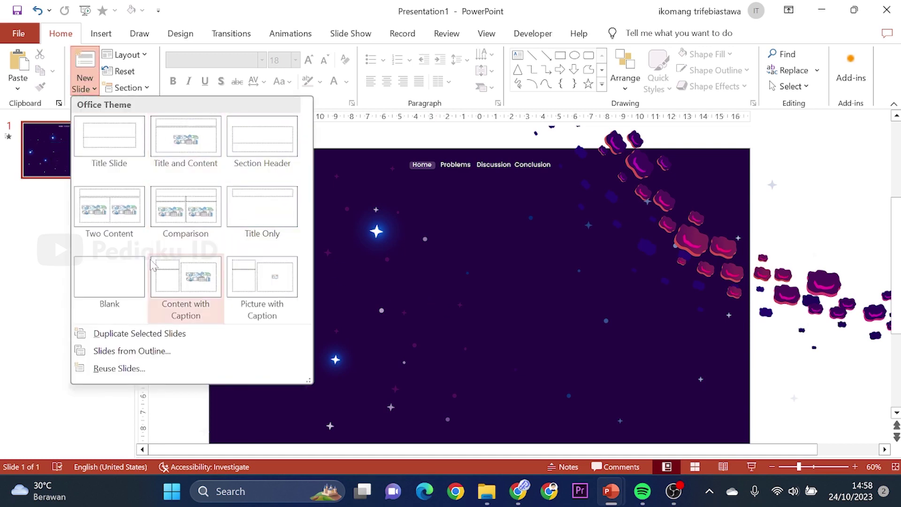
{"action": "left_click", "coordinate": [133, 277]}
{"action": "key", "text": "ctrl+v"}
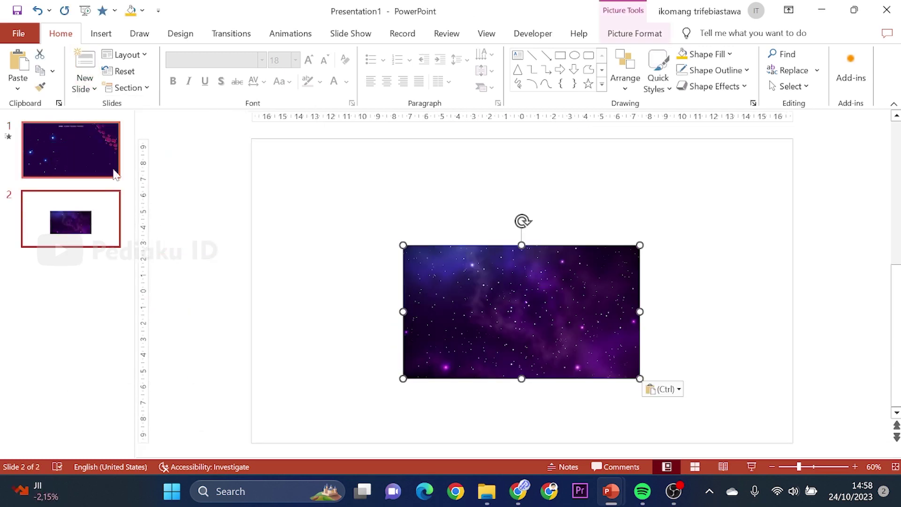
{"action": "left_click", "coordinate": [82, 152]}
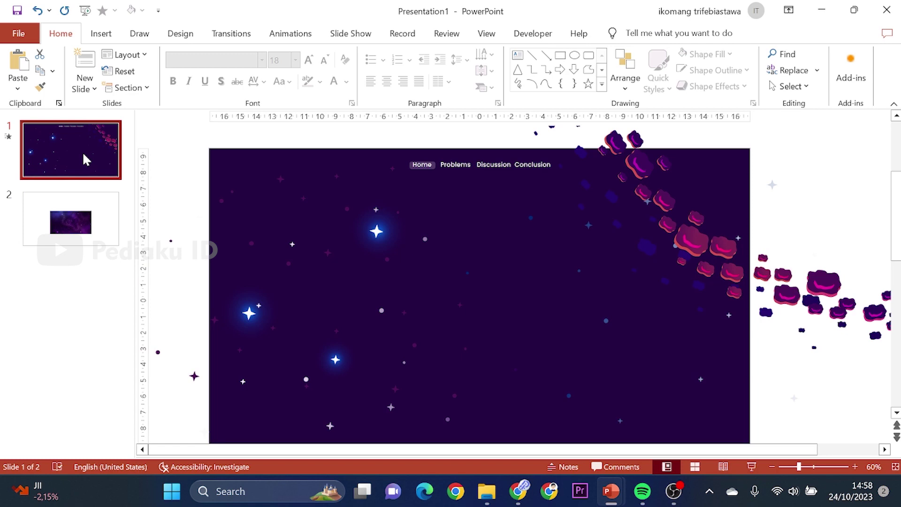
- Inspect slide 1's shapes and starfield picture with the view zoomed to 50%
{"action": "left_click", "coordinate": [608, 327]}
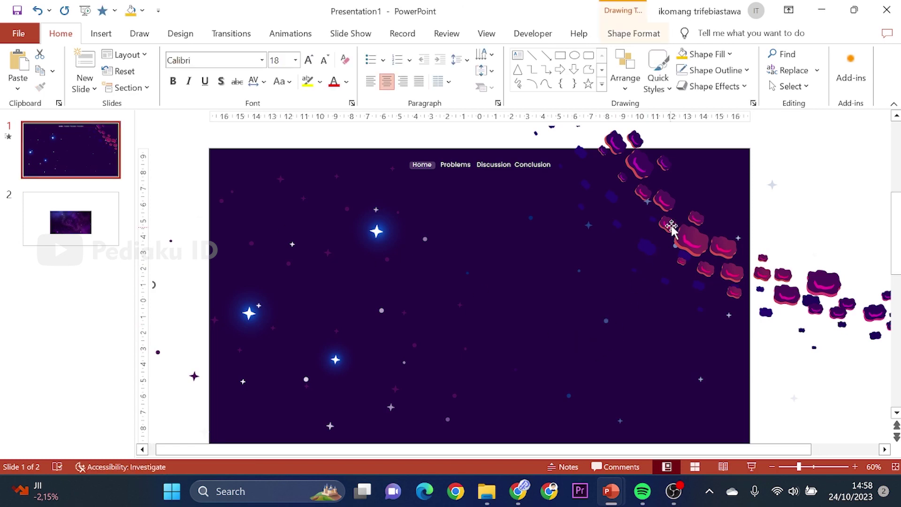
{"action": "left_click", "coordinate": [693, 245]}
{"action": "left_click", "coordinate": [779, 345]}
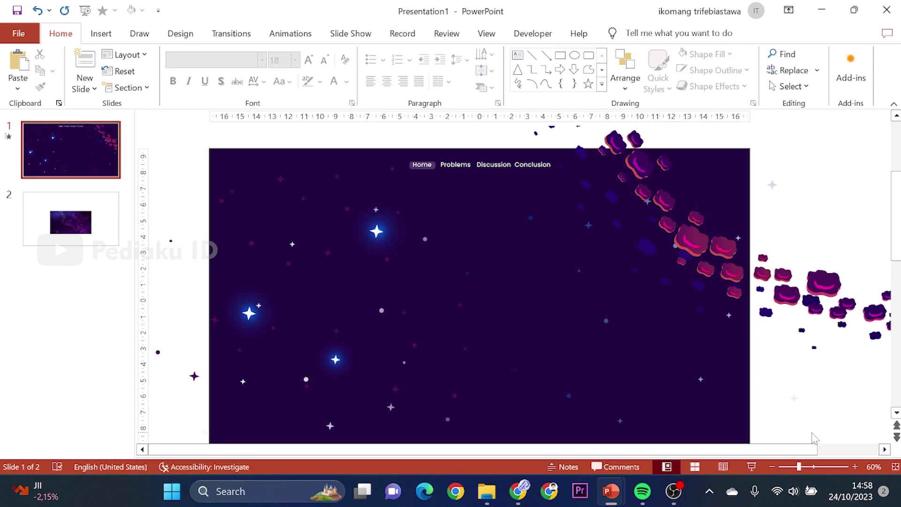
{"action": "left_click", "coordinate": [772, 466]}
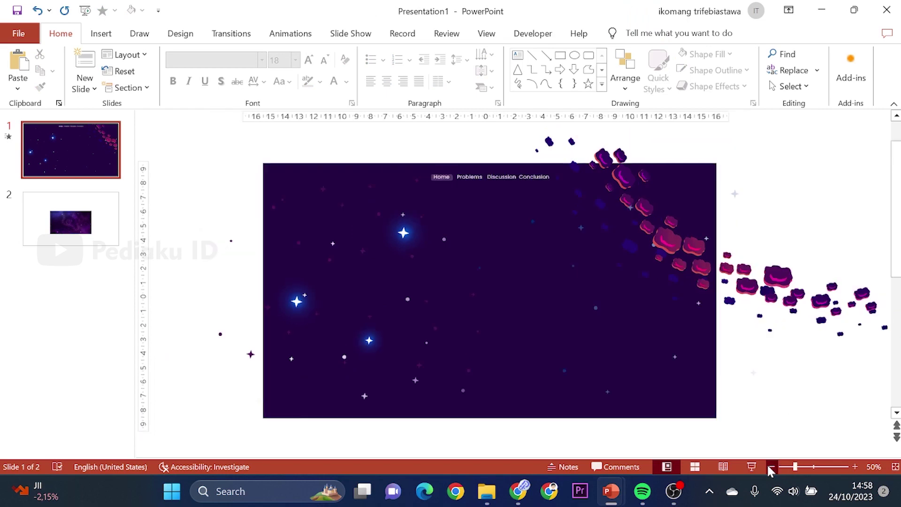
{"action": "left_click", "coordinate": [400, 239]}
{"action": "left_click", "coordinate": [197, 155]}
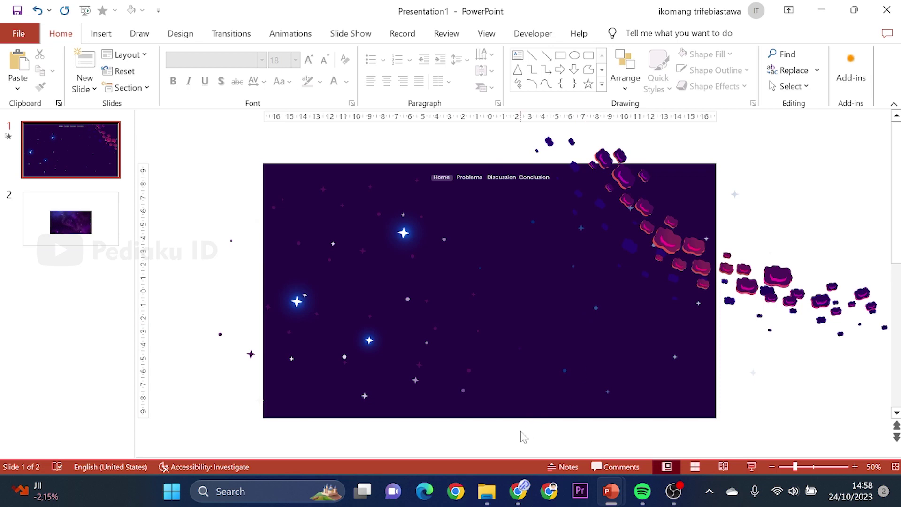
- Search Freepik for 'universe flat' and scroll through the cartoon planet illustrations
{"action": "left_click", "coordinate": [518, 491]}
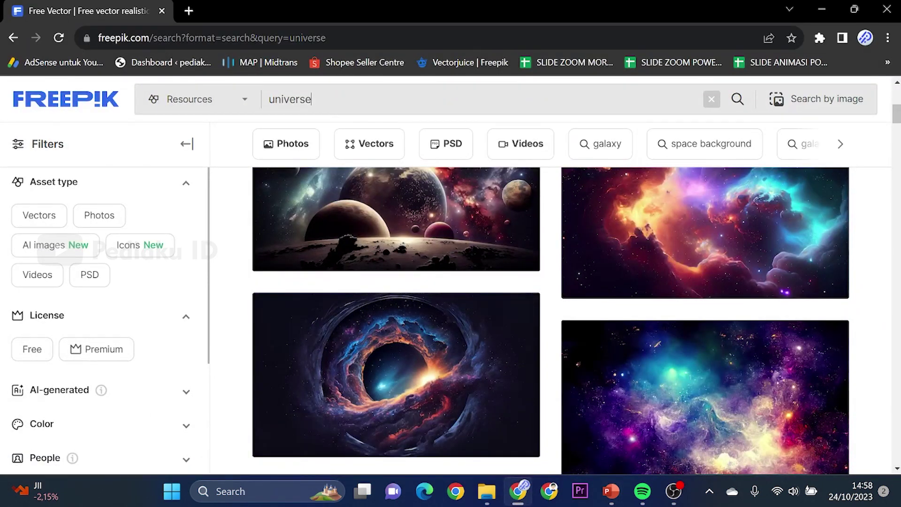
{"action": "key", "text": "Return"}
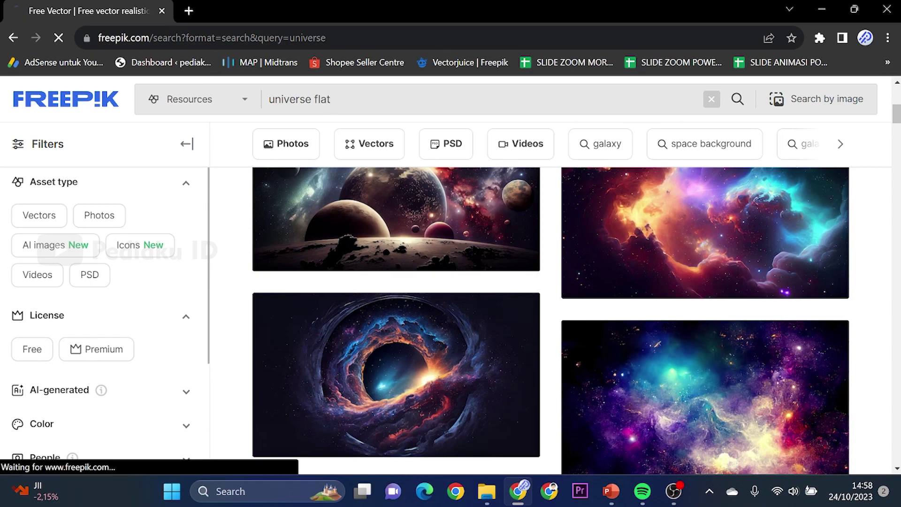
{"action": "scroll", "coordinate": [397, 221], "scroll_direction": "down", "scroll_amount": 3}
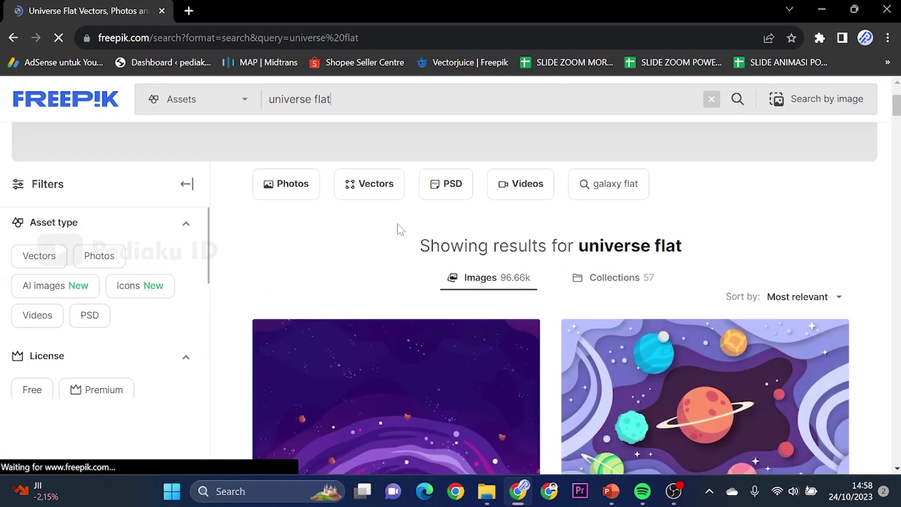
{"action": "scroll", "coordinate": [396, 219], "scroll_direction": "down", "scroll_amount": 3}
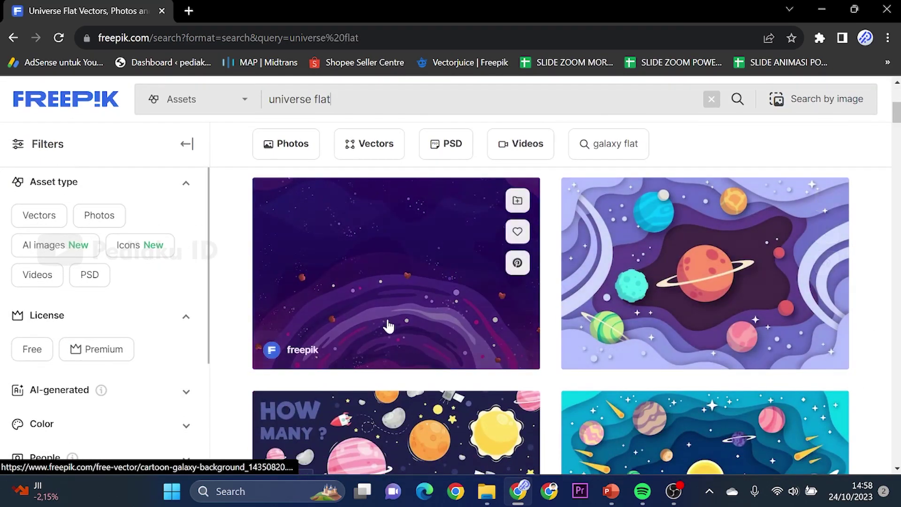
{"action": "scroll", "coordinate": [384, 329], "scroll_direction": "down", "scroll_amount": 4}
{"action": "scroll", "coordinate": [386, 409], "scroll_direction": "down", "scroll_amount": 2}
{"action": "scroll", "coordinate": [358, 396], "scroll_direction": "down", "scroll_amount": 2}
{"action": "scroll", "coordinate": [385, 385], "scroll_direction": "down", "scroll_amount": 3}
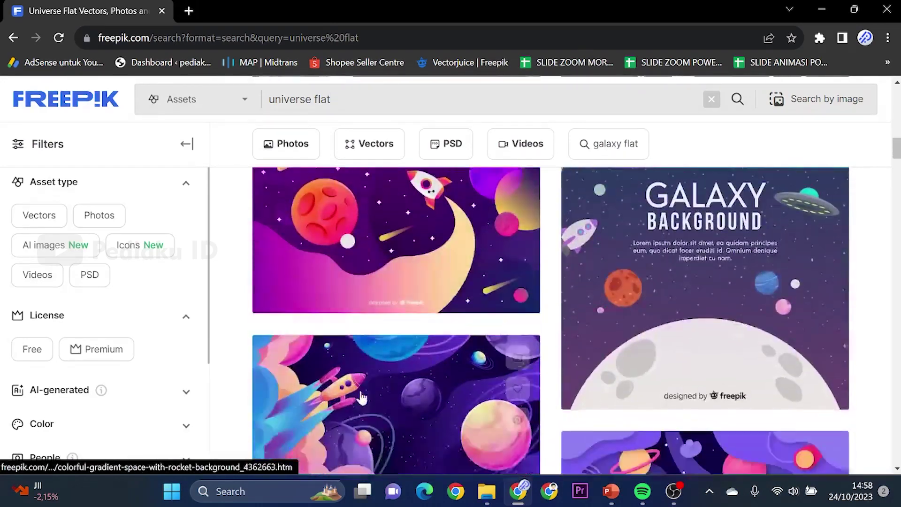
{"action": "scroll", "coordinate": [406, 379], "scroll_direction": "up", "scroll_amount": 1}
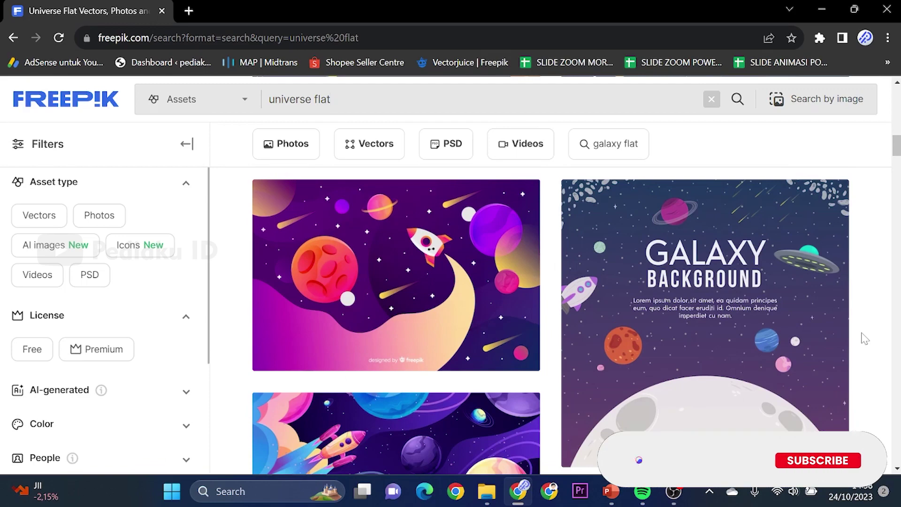
{"action": "scroll", "coordinate": [865, 338], "scroll_direction": "up", "scroll_amount": 4}
{"action": "scroll", "coordinate": [865, 338], "scroll_direction": "up", "scroll_amount": 3}
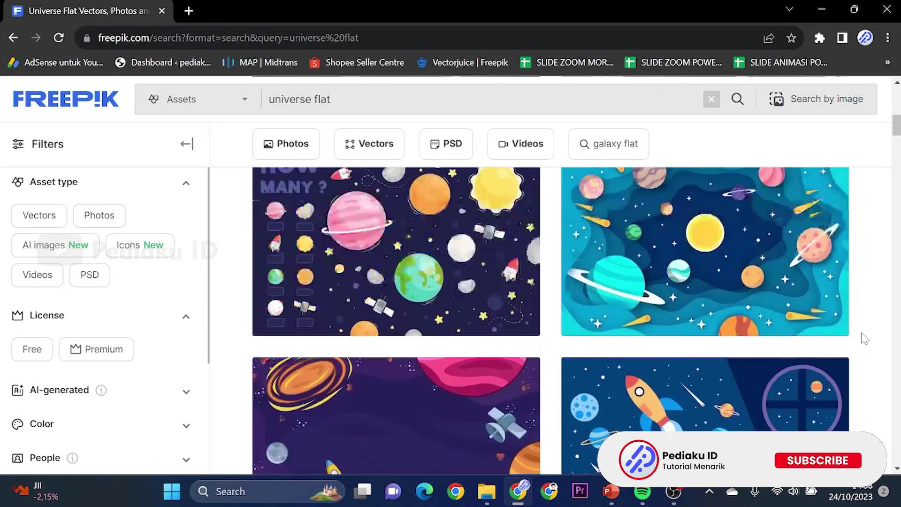
{"action": "scroll", "coordinate": [865, 339], "scroll_direction": "up", "scroll_amount": 3}
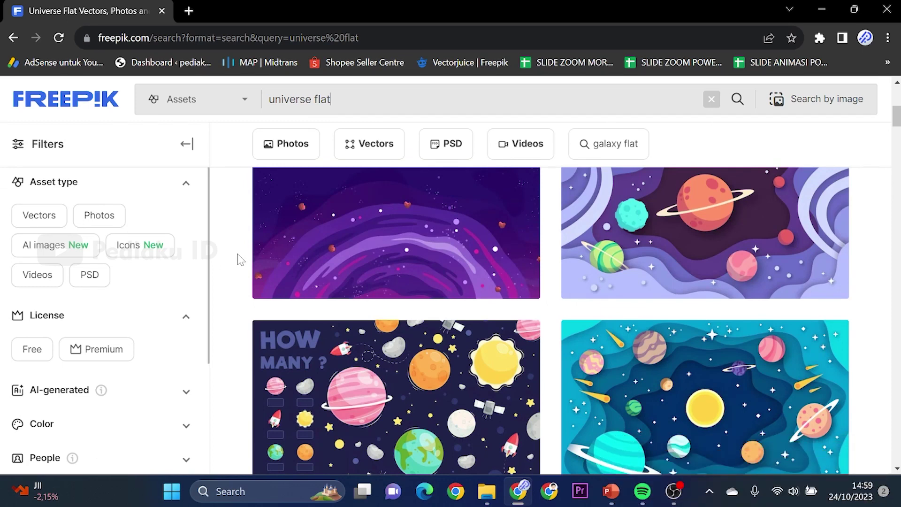
{"action": "mouse_move", "coordinate": [610, 492]}
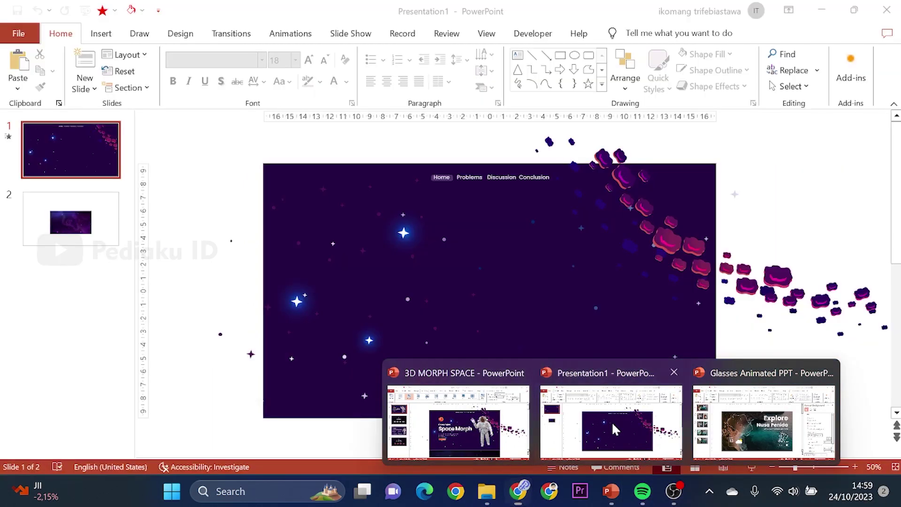
- Copy the PowerPoint and Space Morph titles and description from 3D MORPH SPACE onto slide 1
{"action": "left_click", "coordinate": [612, 422]}
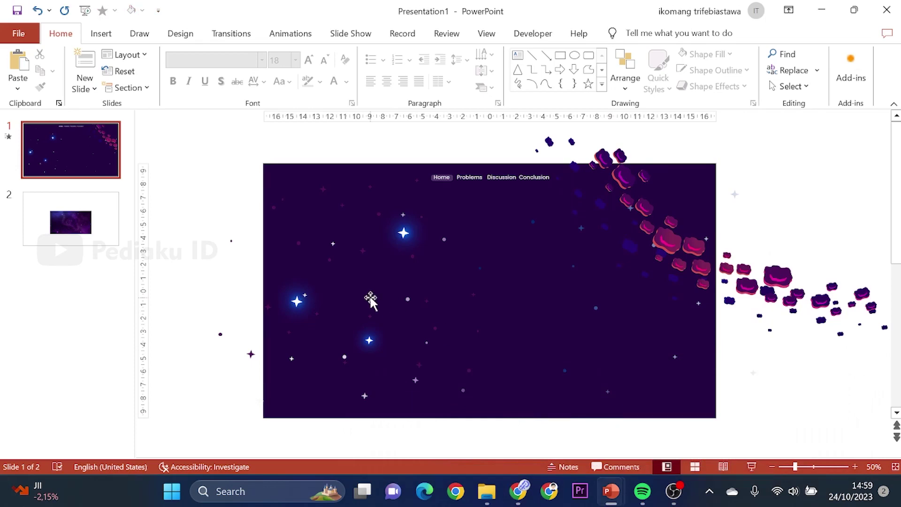
{"action": "key", "text": "alt+Tab"}
{"action": "key", "text": "alt+Tab"}
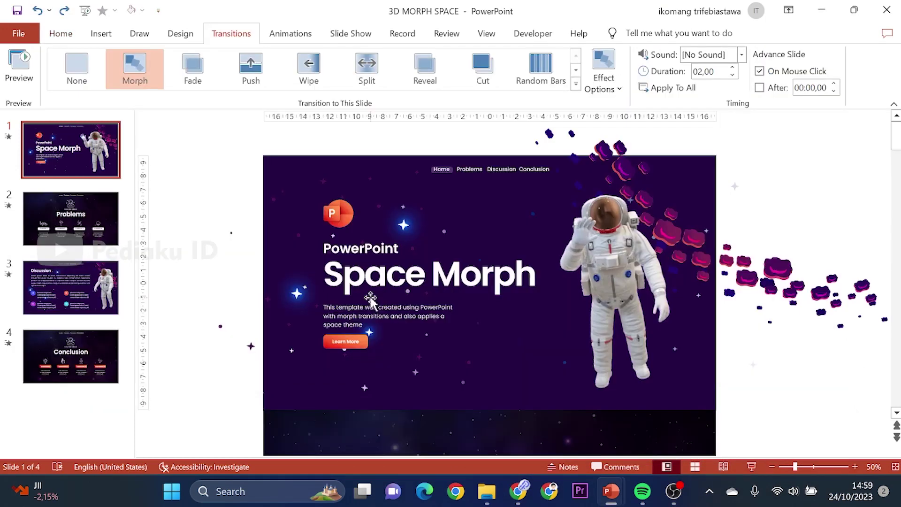
{"action": "left_click", "coordinate": [385, 248]}
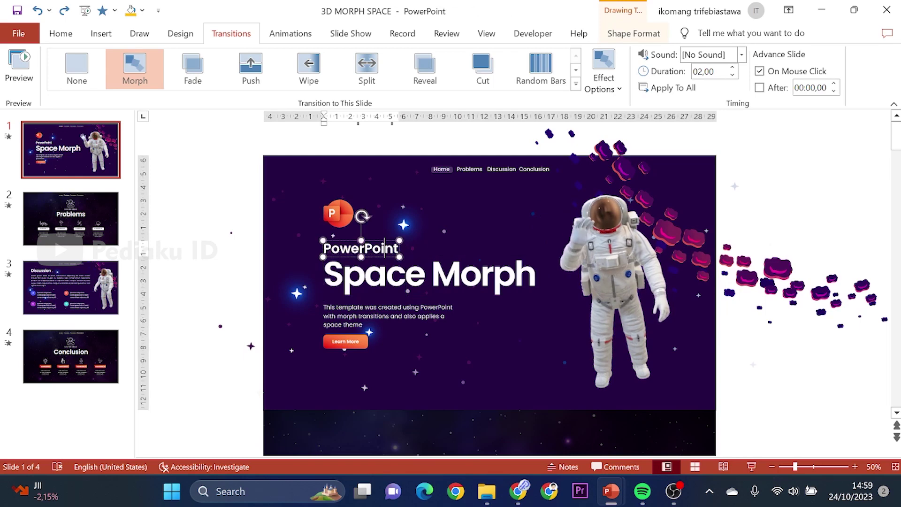
{"action": "left_click", "coordinate": [389, 277], "text": "shift"}
{"action": "left_click", "coordinate": [385, 312], "text": "shift"}
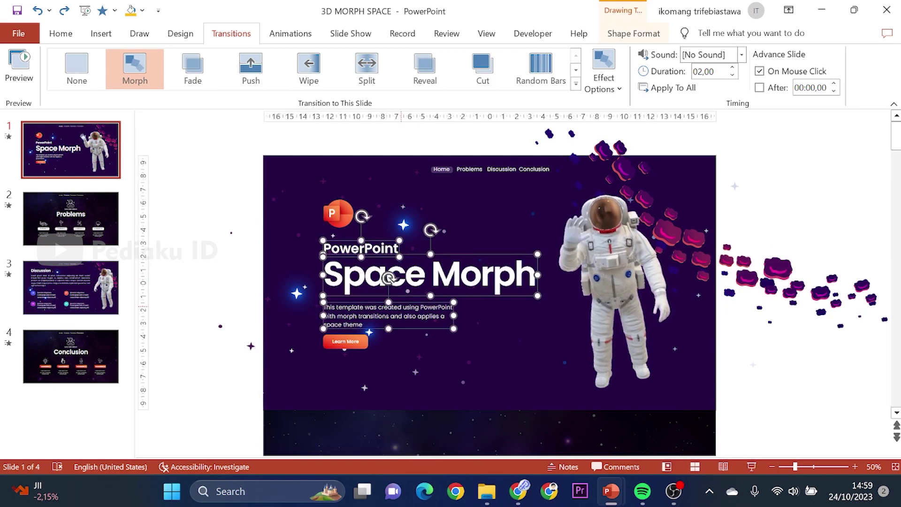
{"action": "key", "text": "alt+Tab"}
{"action": "key", "text": "ctrl+v"}
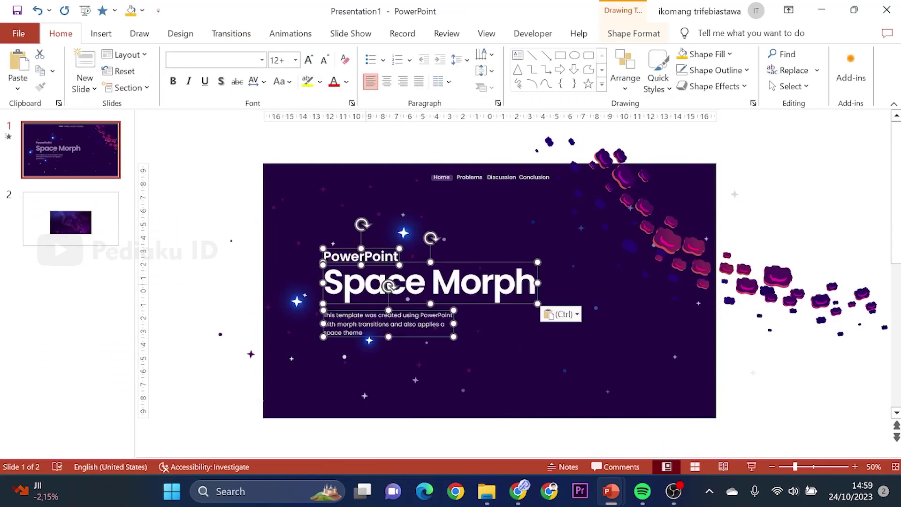
{"action": "left_click", "coordinate": [243, 250]}
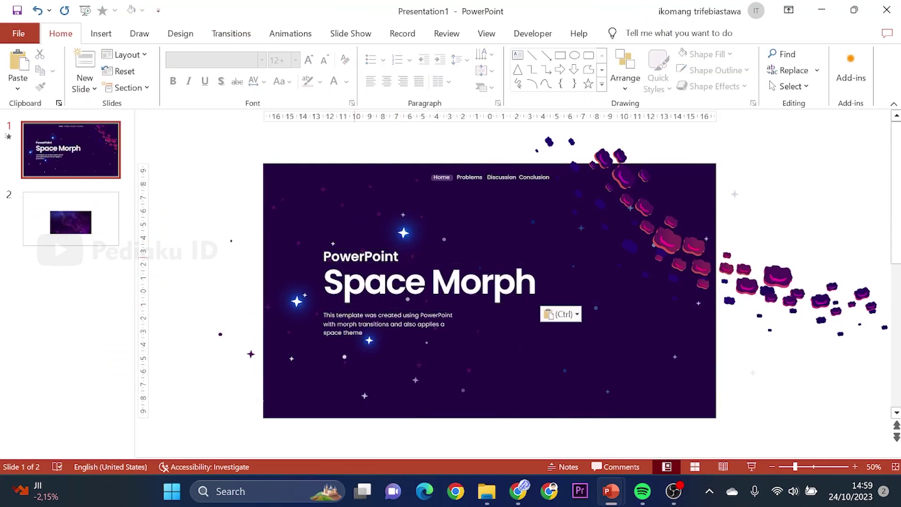
- Compare the pasted text layout against the original slide and its red PowerPoint logo
{"action": "left_click", "coordinate": [351, 257]}
{"action": "key", "text": "alt+Tab"}
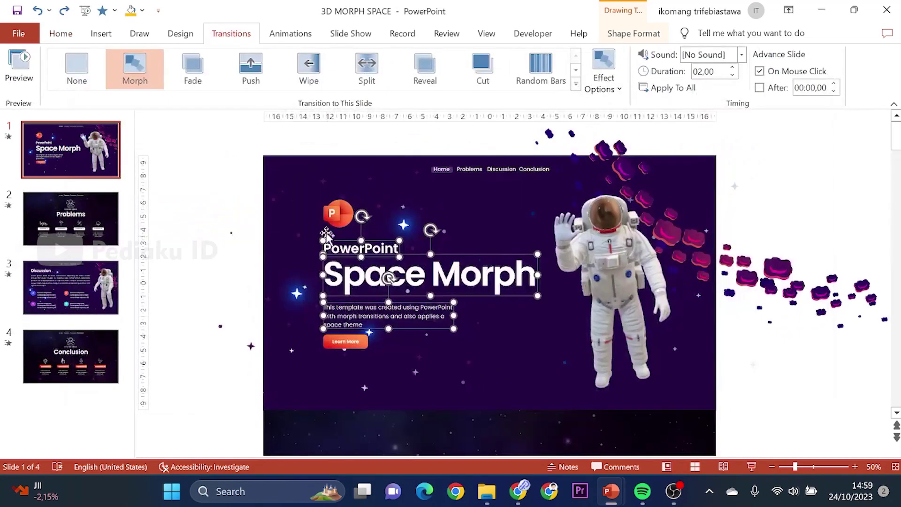
{"action": "left_click", "coordinate": [332, 214]}
{"action": "key", "text": "alt+Tab"}
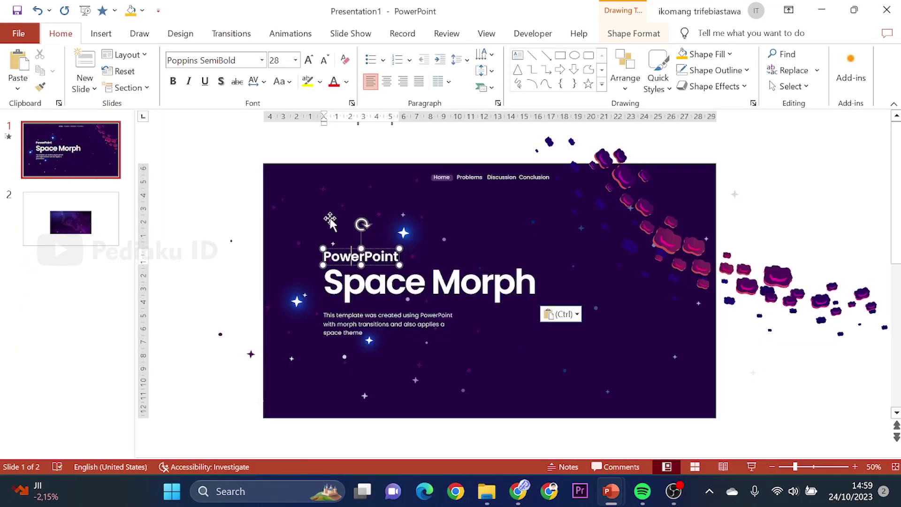
{"action": "key", "text": "alt+Tab"}
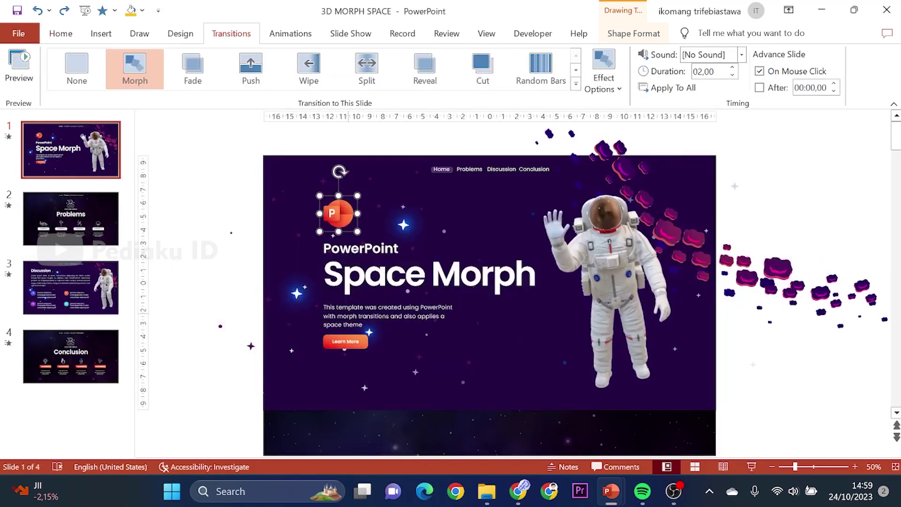
{"action": "key", "text": "alt+Tab"}
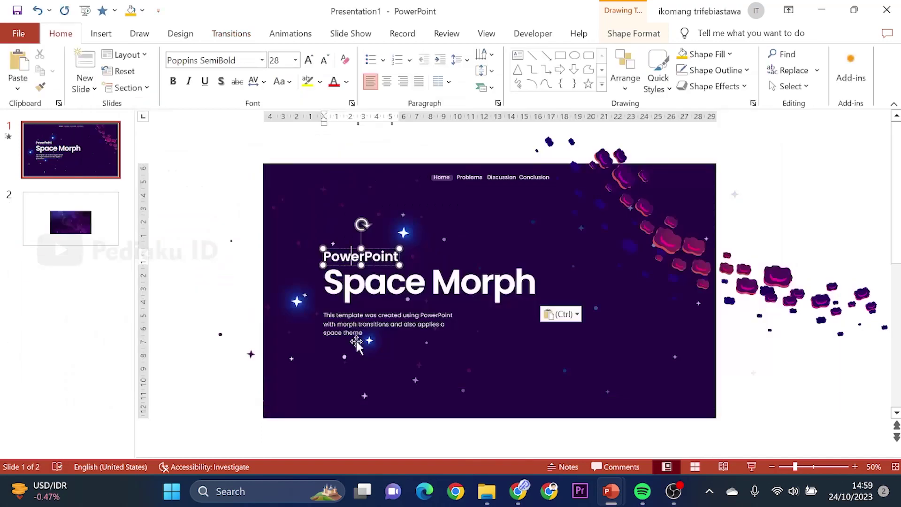
{"action": "key", "text": "alt+Tab"}
{"action": "key", "text": "alt+Tab"}
- Draw a rectangle below the description text labelled 'Learn More'
{"action": "left_click", "coordinate": [101, 34]}
{"action": "left_click", "coordinate": [266, 70]}
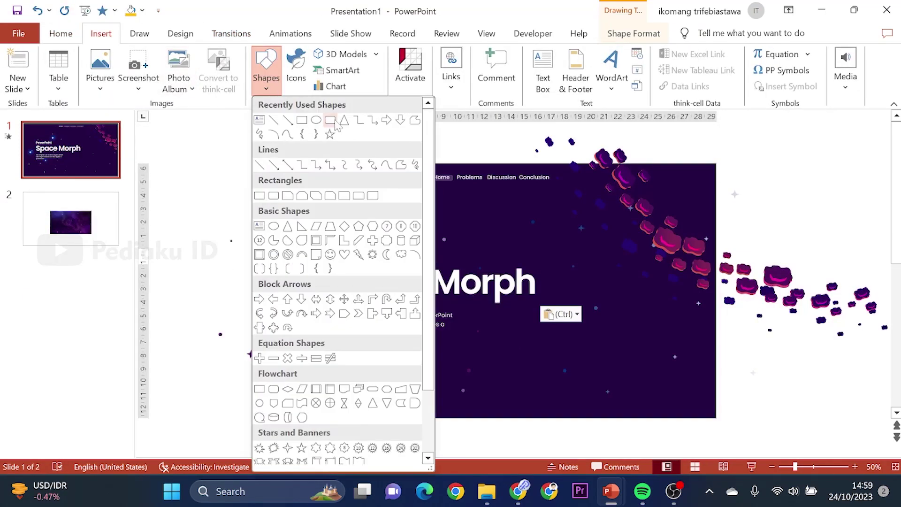
{"action": "left_click", "coordinate": [330, 120]}
{"action": "left_click_drag", "start_coordinate": [324, 345], "coordinate": [369, 357]}
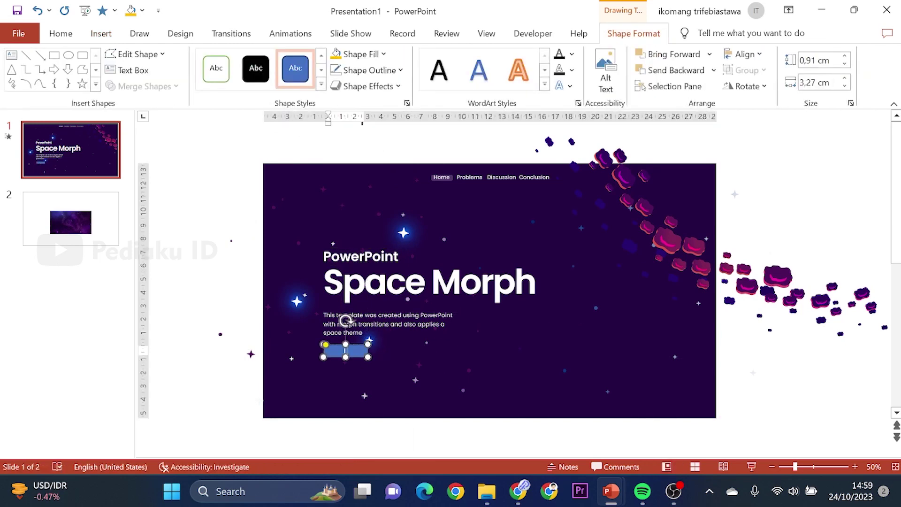
{"action": "type", "text": "Learn More"}
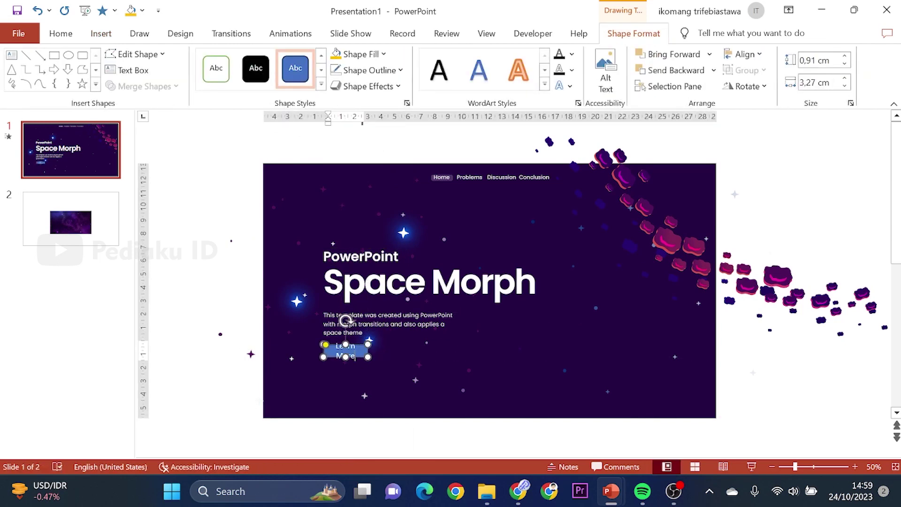
{"action": "left_click", "coordinate": [369, 343]}
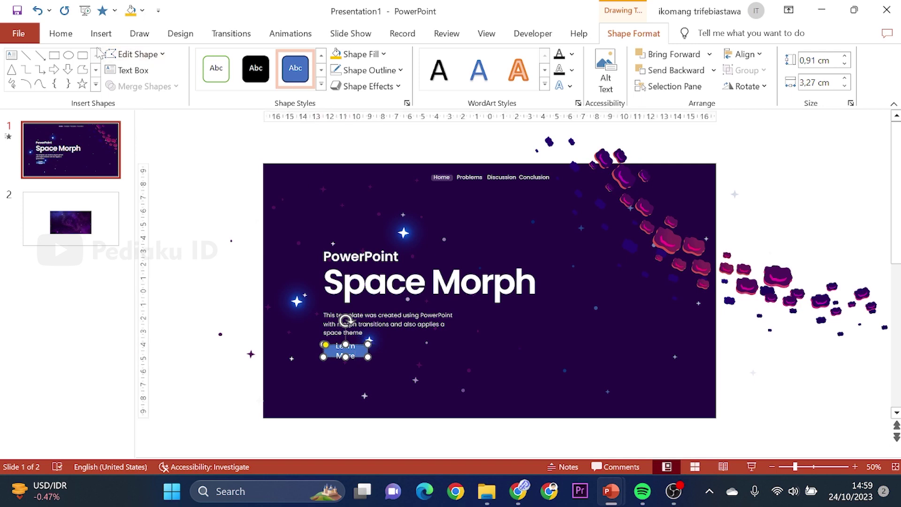
- Set the Learn More button text to Poppins at 12 pt
{"action": "left_click", "coordinate": [68, 37]}
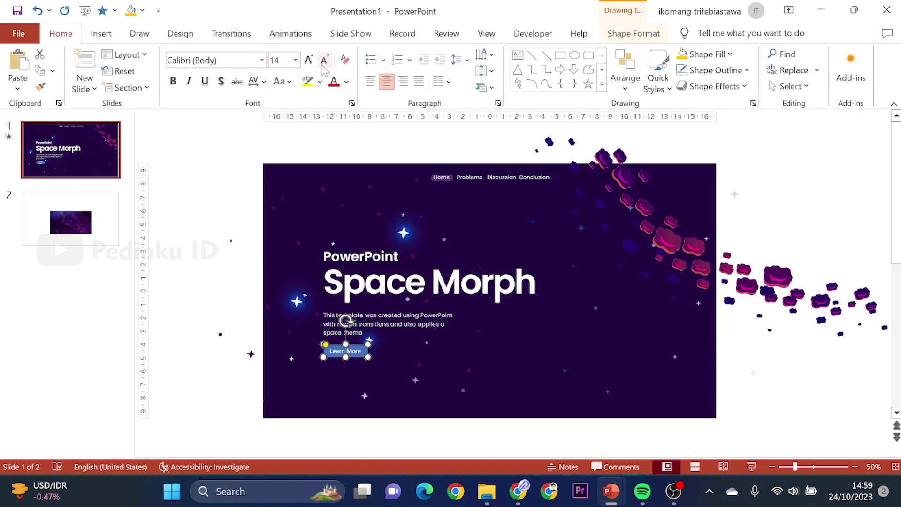
{"action": "left_click", "coordinate": [247, 63]}
{"action": "type", "text": "Poppins"}
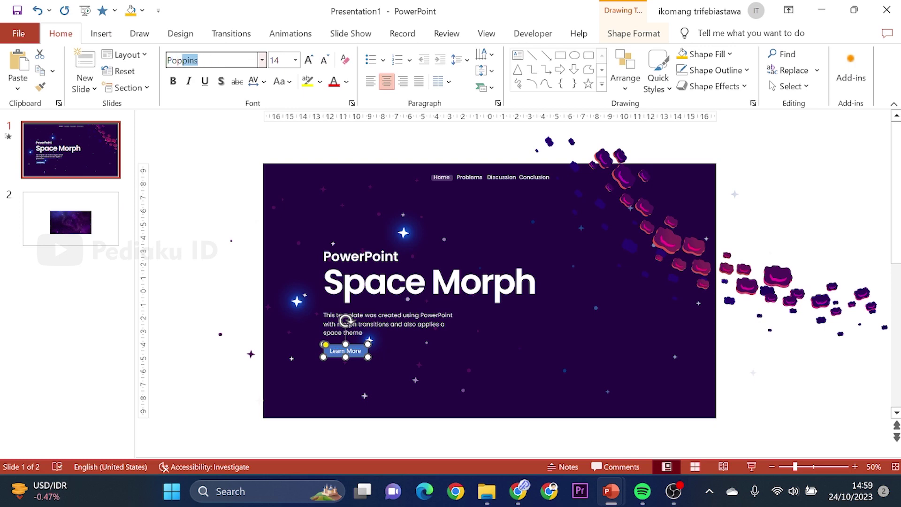
{"action": "key", "text": "Return"}
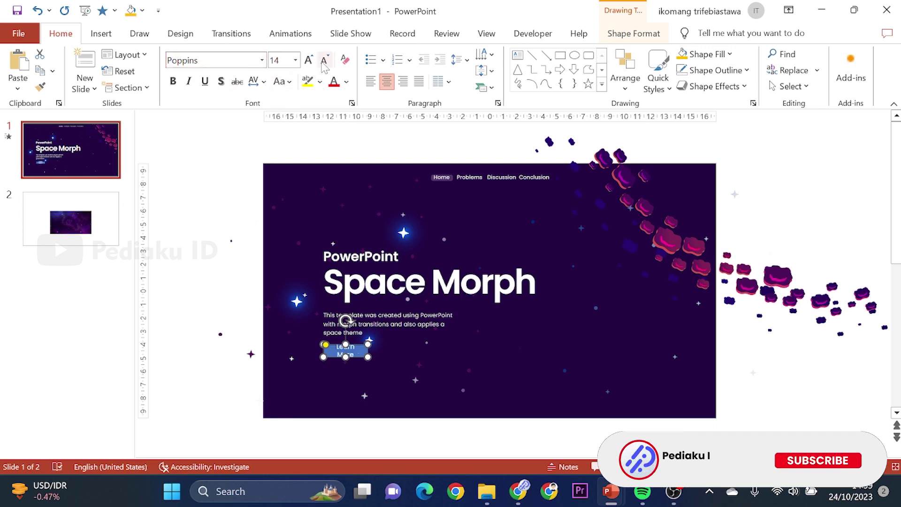
{"action": "left_click", "coordinate": [324, 60]}
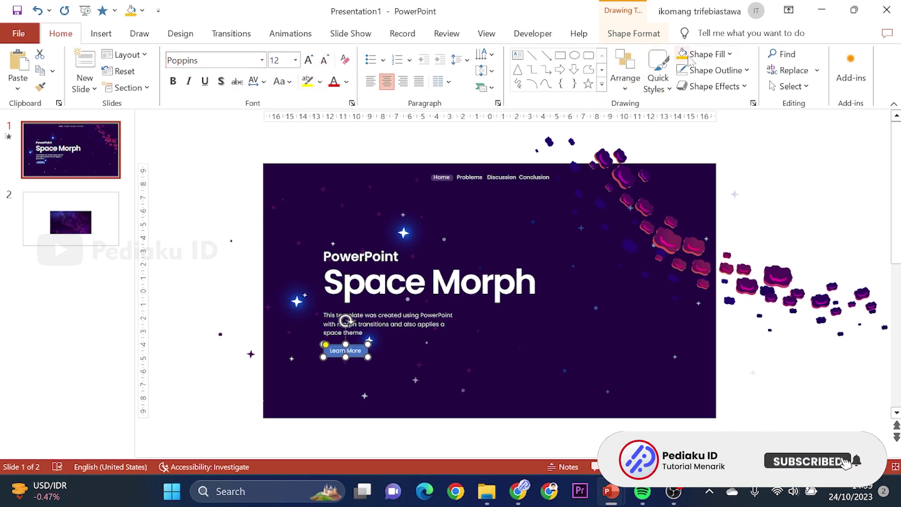
- Fill the Learn More button blue after trying yellow
{"action": "left_click", "coordinate": [730, 54]}
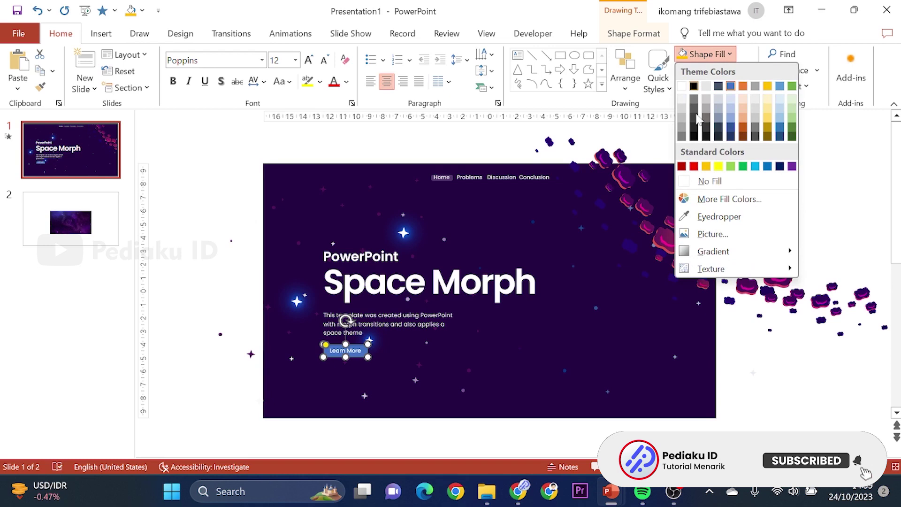
{"action": "left_click", "coordinate": [718, 167]}
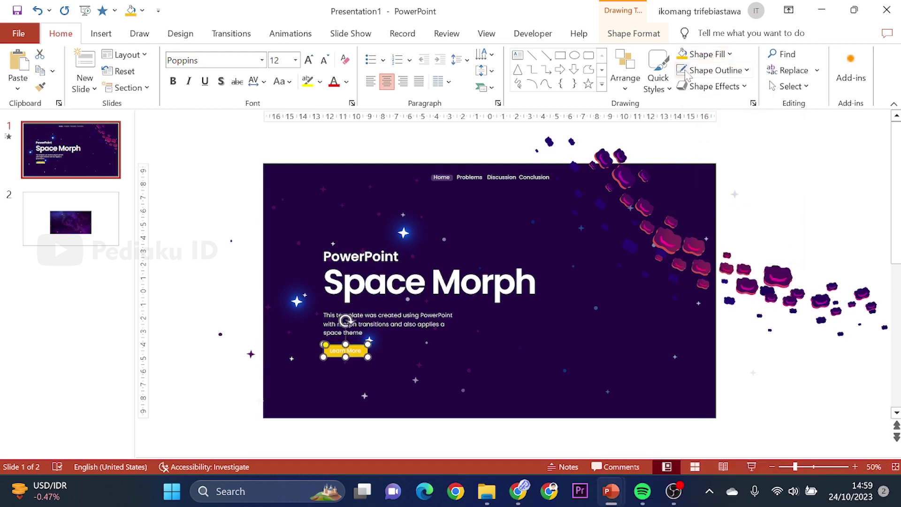
{"action": "left_click", "coordinate": [798, 186]}
{"action": "left_click", "coordinate": [348, 350]}
{"action": "left_click", "coordinate": [706, 54]}
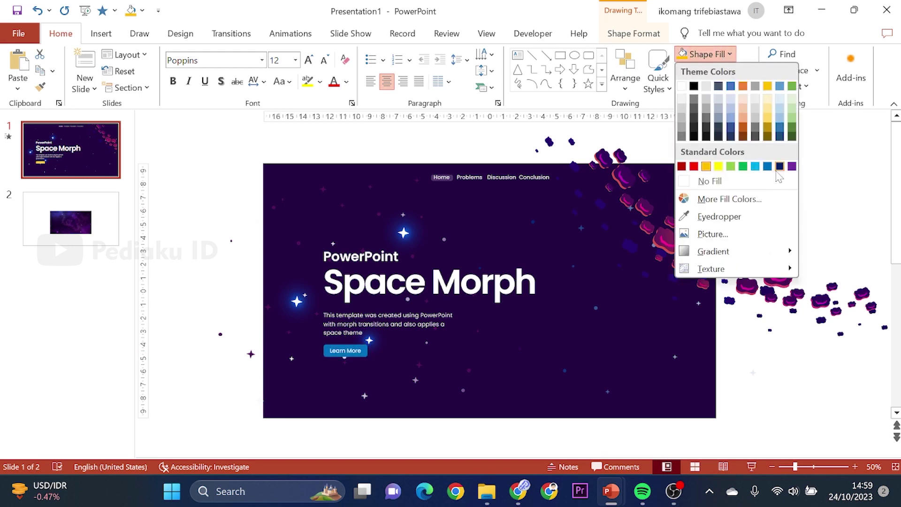
{"action": "left_click", "coordinate": [780, 131]}
{"action": "left_click", "coordinate": [230, 221]}
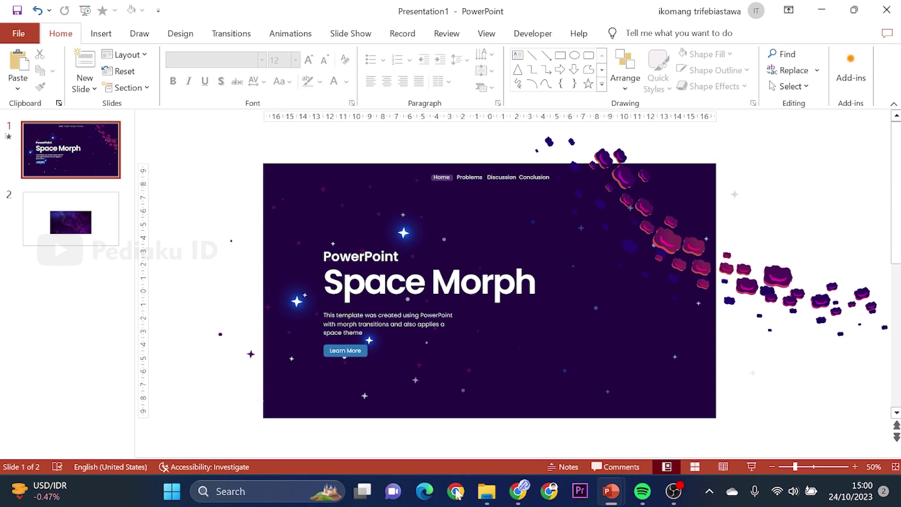
- Examine the astronaut 3D model in the 3D MORPH SPACE deck
{"action": "left_click", "coordinate": [511, 417]}
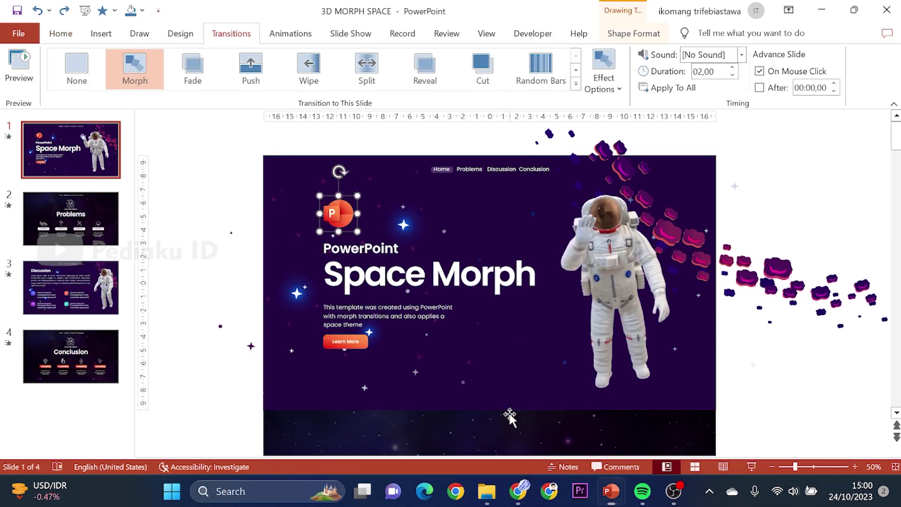
{"action": "left_click", "coordinate": [605, 361]}
{"action": "mouse_move", "coordinate": [611, 491]}
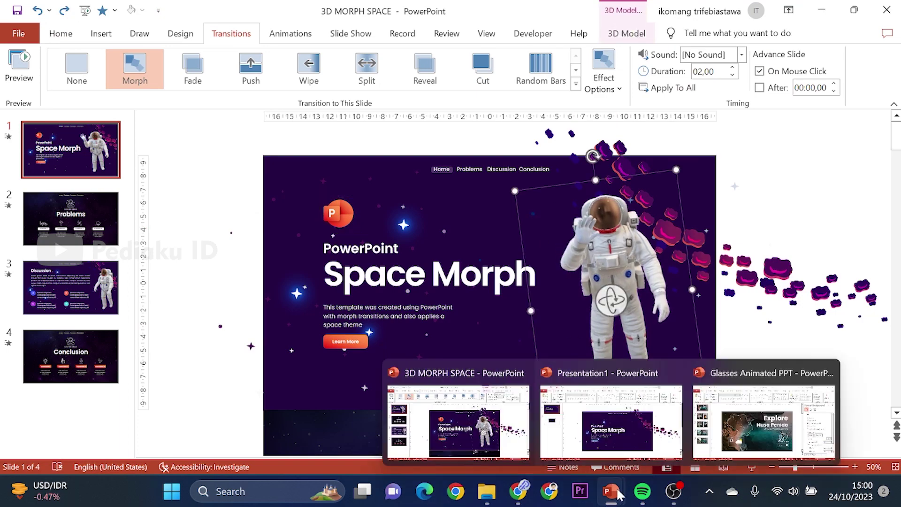
{"action": "left_click", "coordinate": [591, 413]}
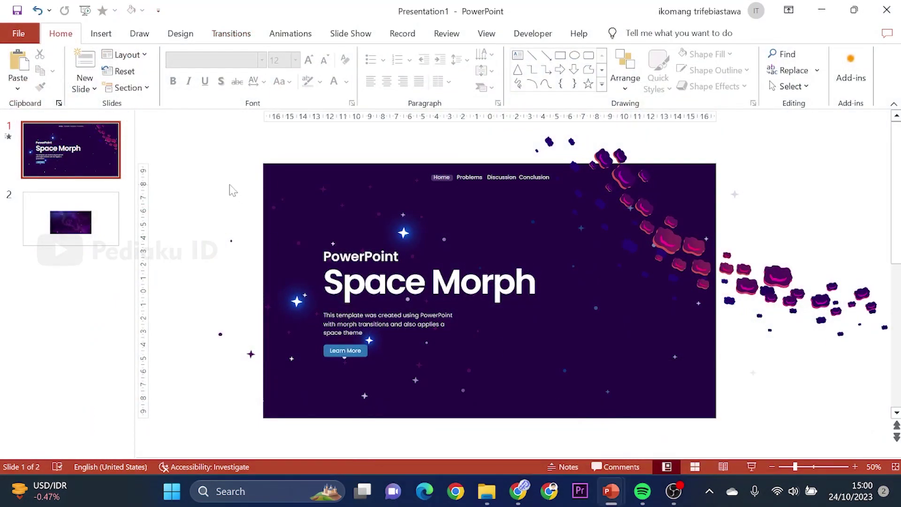
- Search the online 3D models library for astronaut and universe models
{"action": "left_click", "coordinate": [101, 33]}
{"action": "left_click", "coordinate": [353, 62]}
{"action": "type", "text": "astrou"}
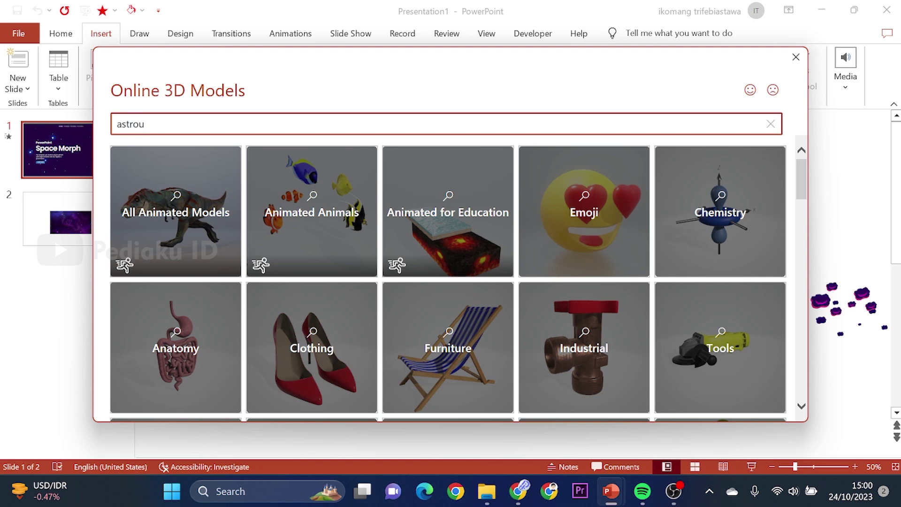
{"action": "key", "text": "Return"}
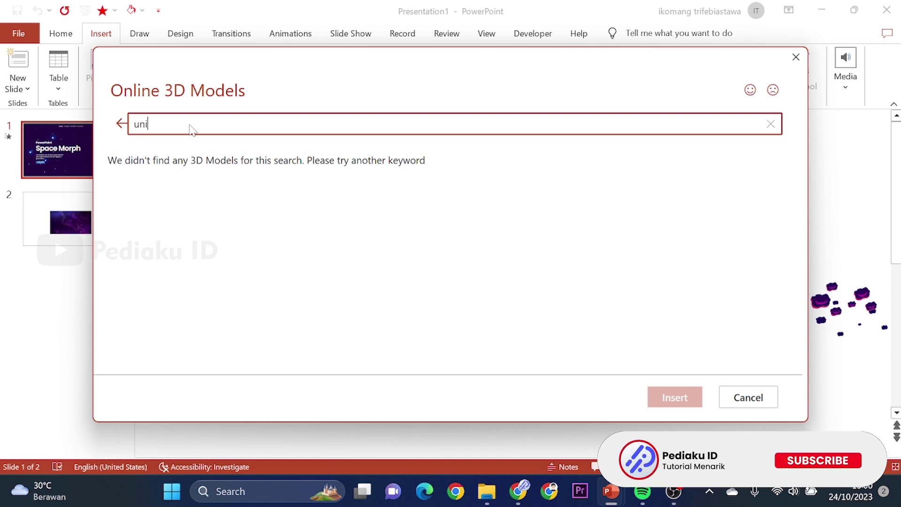
{"action": "type", "text": "verse"}
{"action": "key", "text": "Return"}
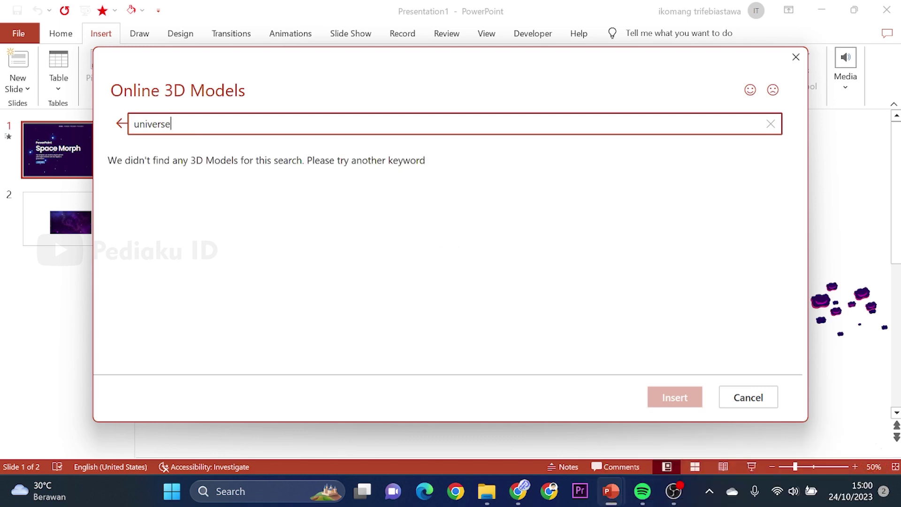
{"action": "key", "text": "ctrl+a"}
{"action": "type", "text": "astrou"}
{"action": "left_click", "coordinate": [120, 124]}
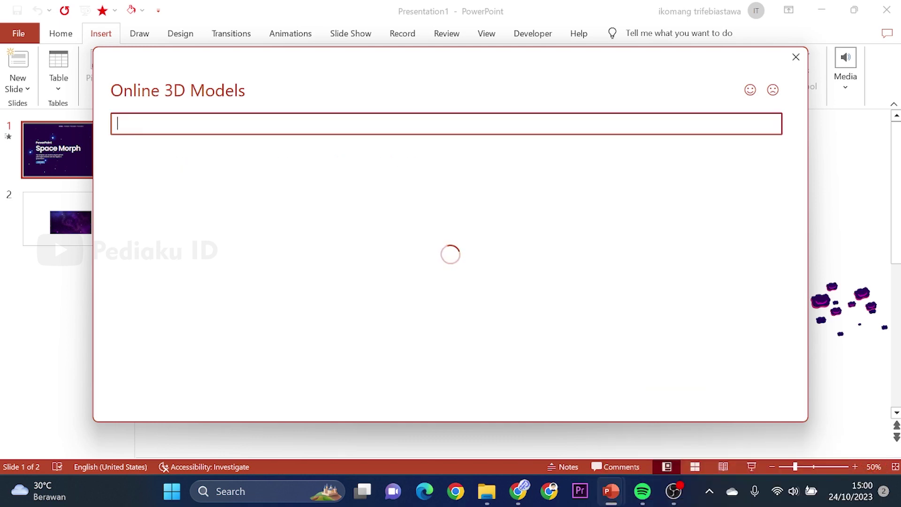
- Pick an astronaut from the Space 3D model category, then cancel the stalled insert
{"action": "scroll", "coordinate": [319, 291], "scroll_direction": "down", "scroll_amount": 3}
{"action": "scroll", "coordinate": [317, 299], "scroll_direction": "down", "scroll_amount": 3}
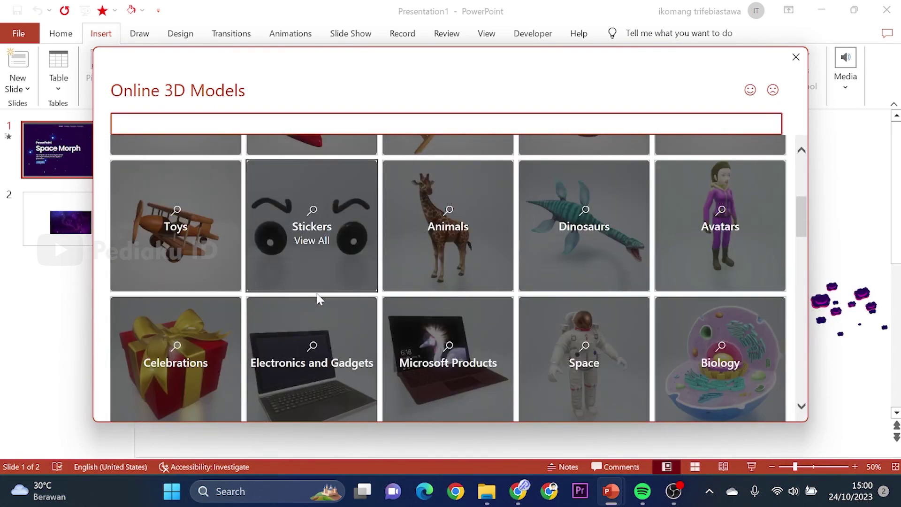
{"action": "scroll", "coordinate": [317, 300], "scroll_direction": "down", "scroll_amount": 4}
{"action": "left_click", "coordinate": [580, 210]}
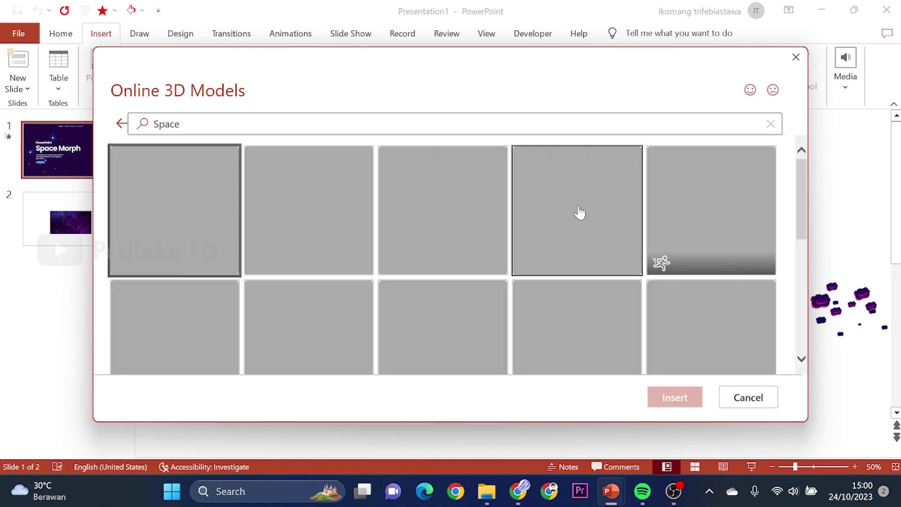
{"action": "scroll", "coordinate": [229, 308], "scroll_direction": "down", "scroll_amount": 3}
{"action": "scroll", "coordinate": [229, 308], "scroll_direction": "up", "scroll_amount": 1}
{"action": "scroll", "coordinate": [228, 310], "scroll_direction": "down", "scroll_amount": 3}
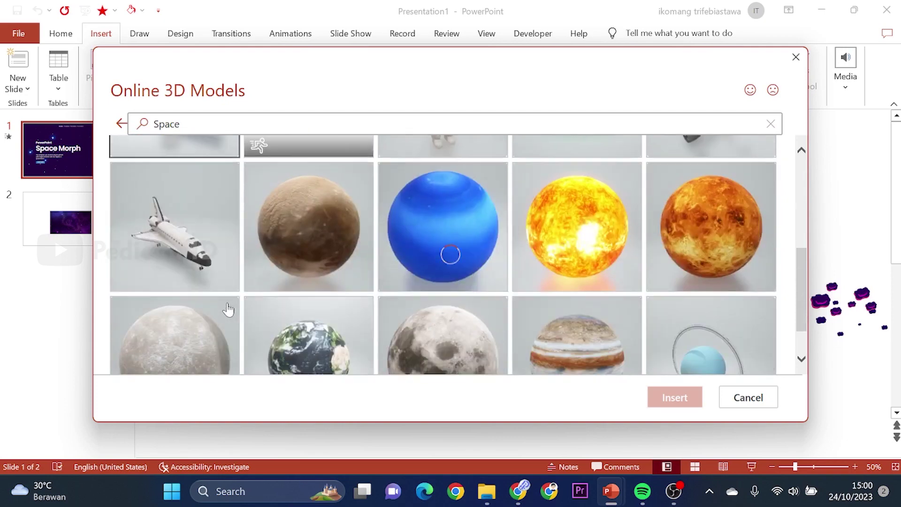
{"action": "scroll", "coordinate": [229, 312], "scroll_direction": "down", "scroll_amount": 1}
{"action": "scroll", "coordinate": [282, 336], "scroll_direction": "up", "scroll_amount": 3}
{"action": "left_click", "coordinate": [443, 220]}
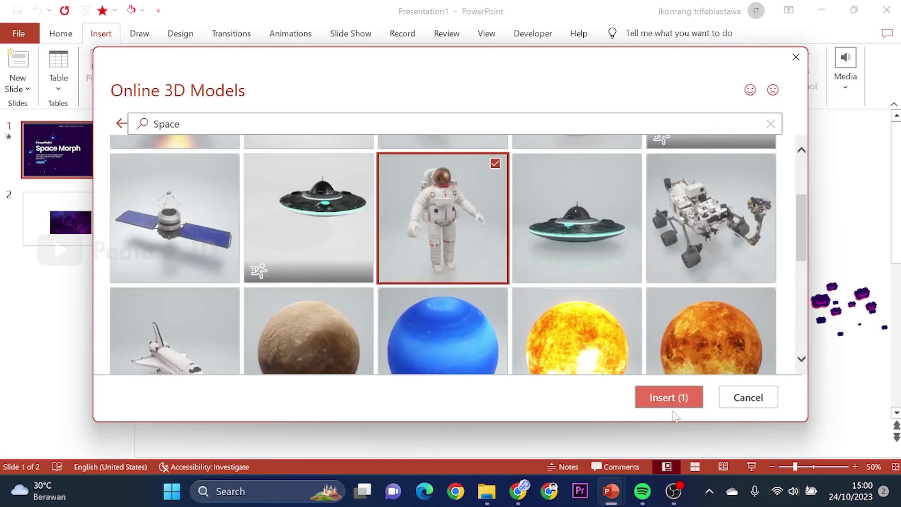
{"action": "left_click", "coordinate": [667, 399]}
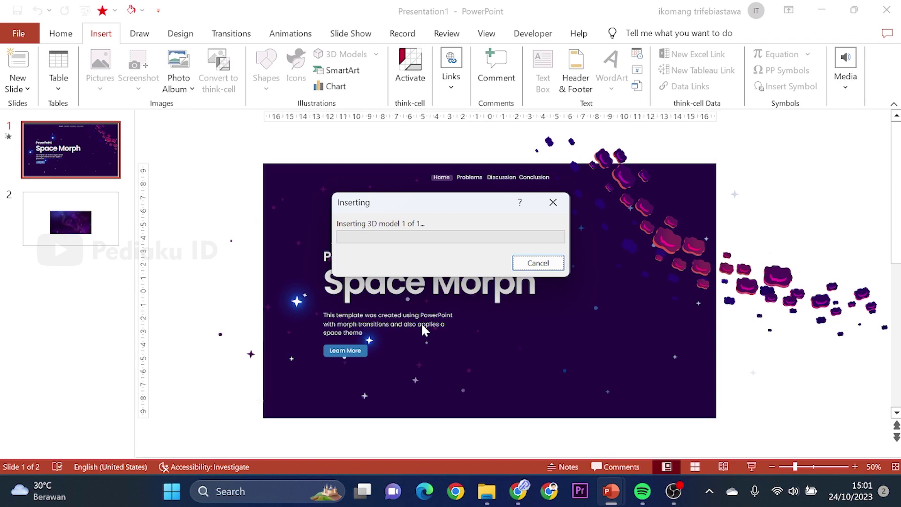
{"action": "left_click", "coordinate": [553, 203]}
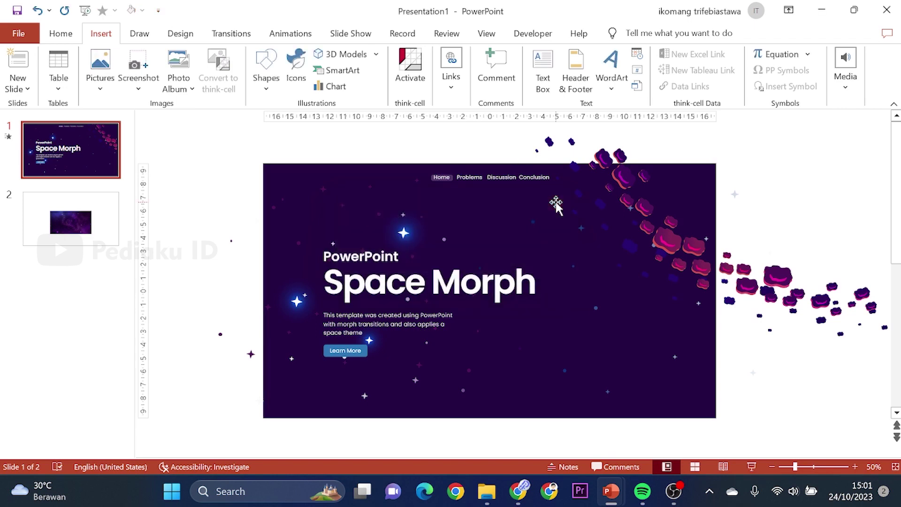
- Paste the astronaut copied from 3D MORPH SPACE onto the right side of slide 1
{"action": "key", "text": "alt+Tab"}
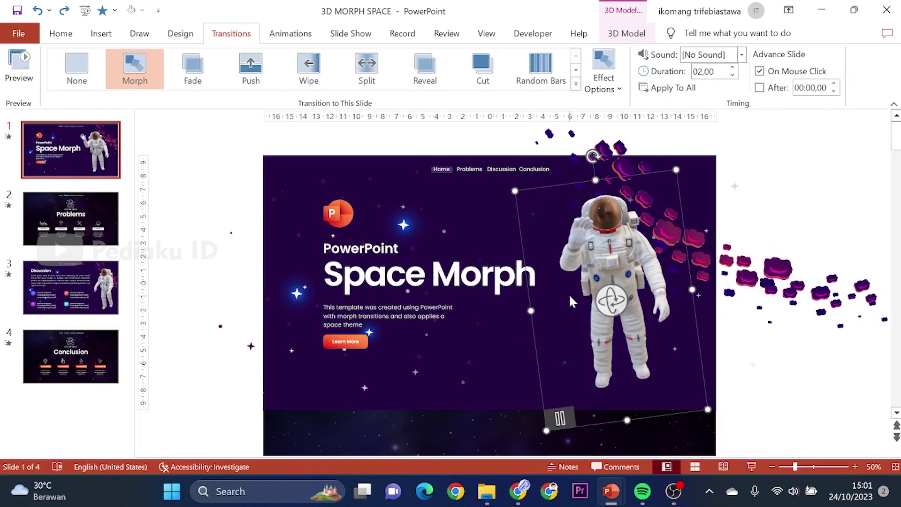
{"action": "key", "text": "alt+Tab"}
{"action": "key", "text": "ctrl+v"}
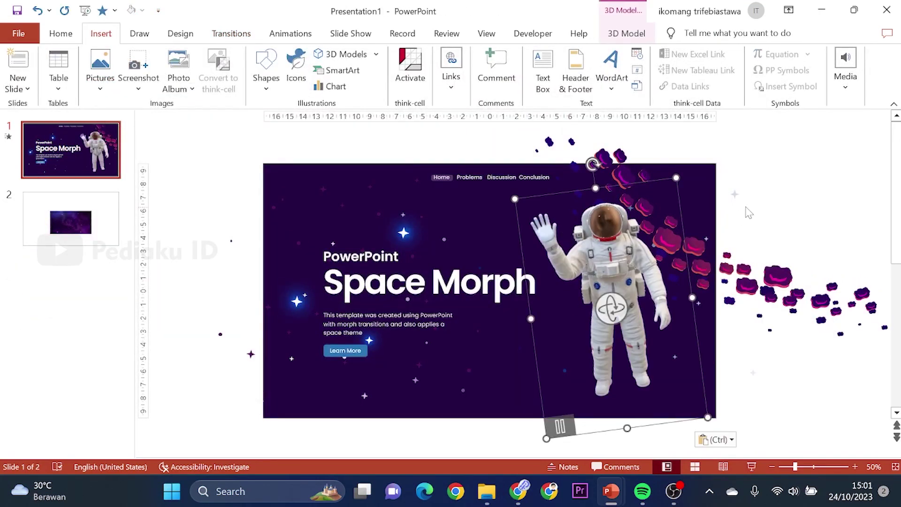
{"action": "left_click", "coordinate": [749, 213]}
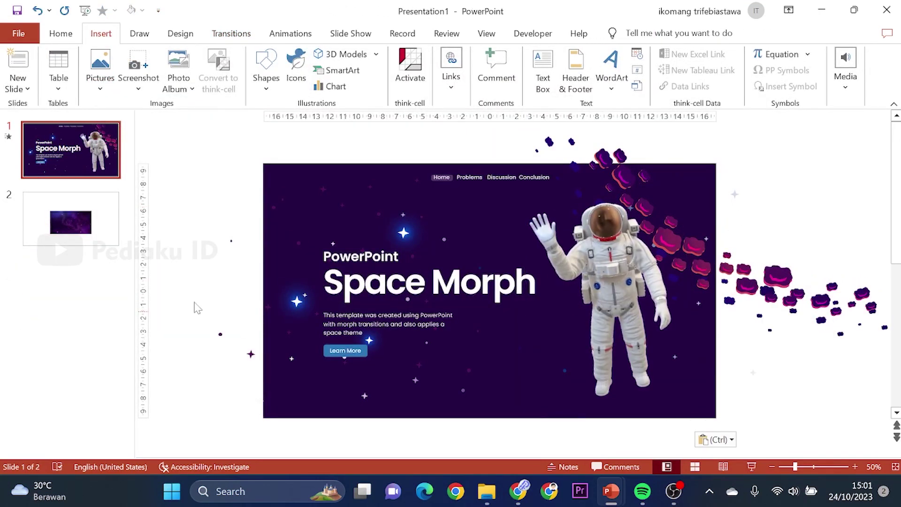
{"action": "left_click", "coordinate": [80, 237]}
- Move and enlarge the galaxy picture so it fills slide 2
{"action": "left_click", "coordinate": [478, 309]}
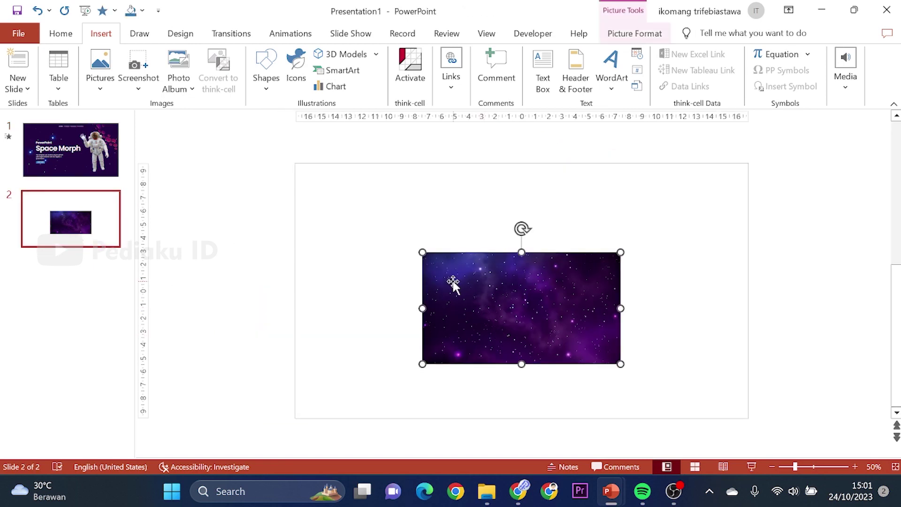
{"action": "left_click_drag", "start_coordinate": [454, 284], "coordinate": [323, 195]}
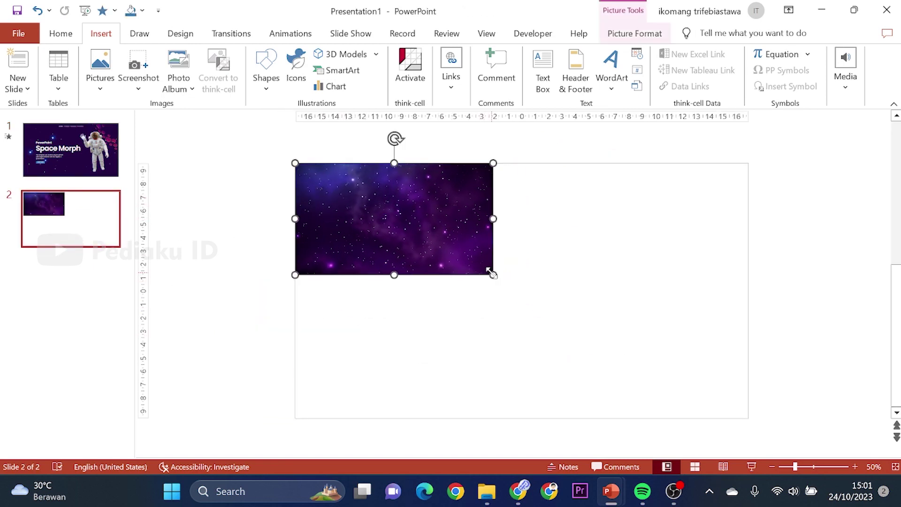
{"action": "left_click_drag", "start_coordinate": [493, 279], "coordinate": [749, 388]}
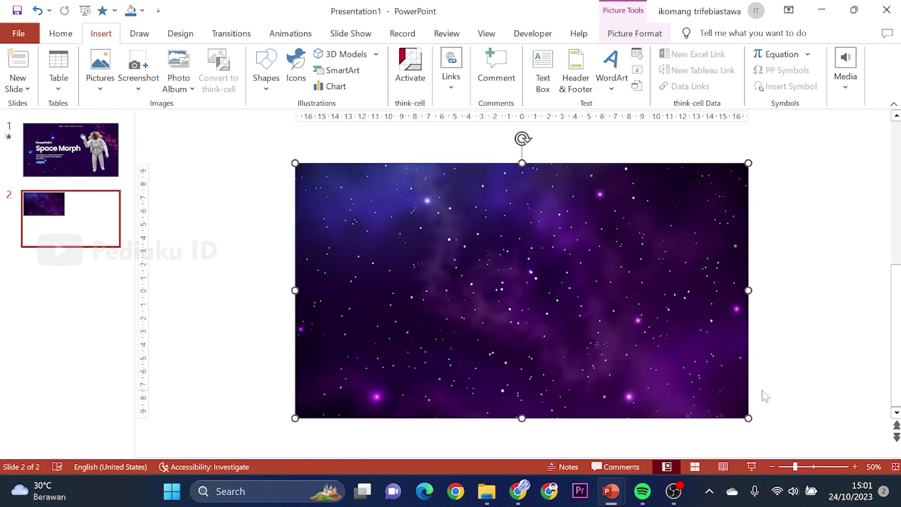
{"action": "left_click", "coordinate": [763, 395]}
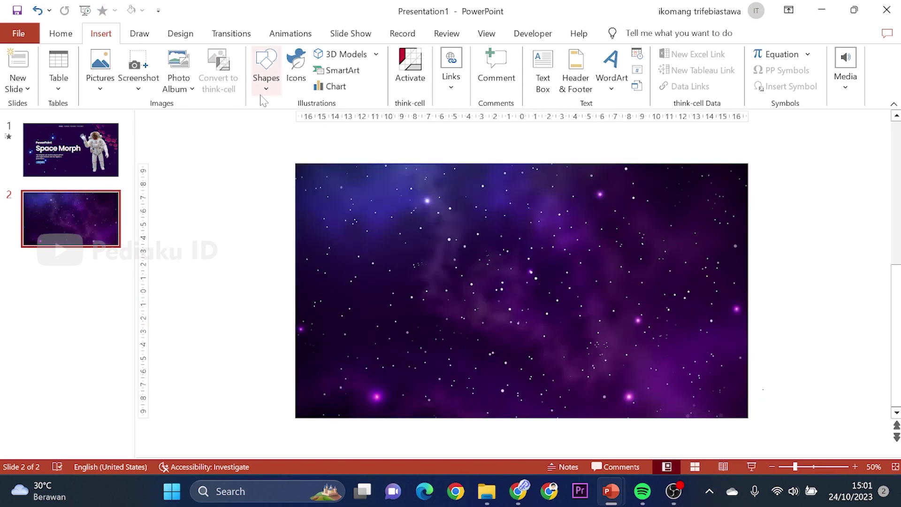
- Draw a rectangle covering the whole slide and fill it black
{"action": "left_click", "coordinate": [266, 70]}
{"action": "left_click", "coordinate": [302, 123]}
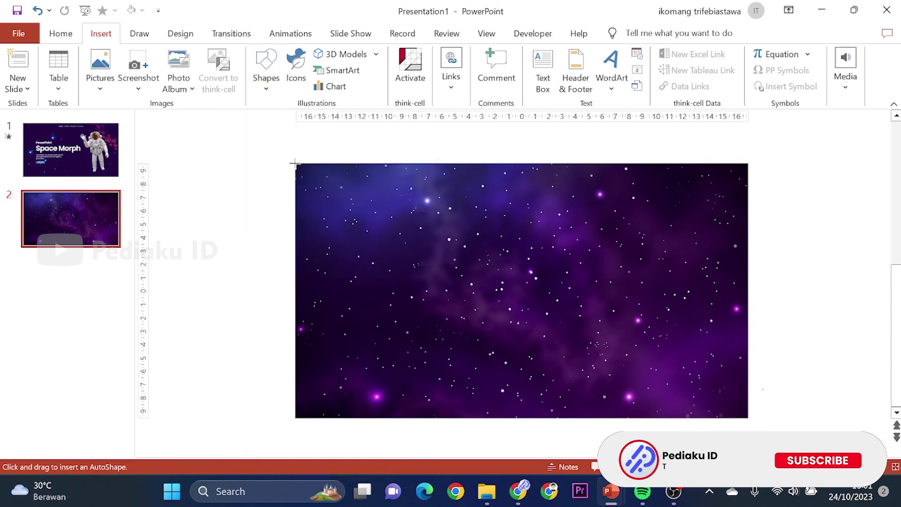
{"action": "left_click_drag", "start_coordinate": [299, 163], "coordinate": [747, 418]}
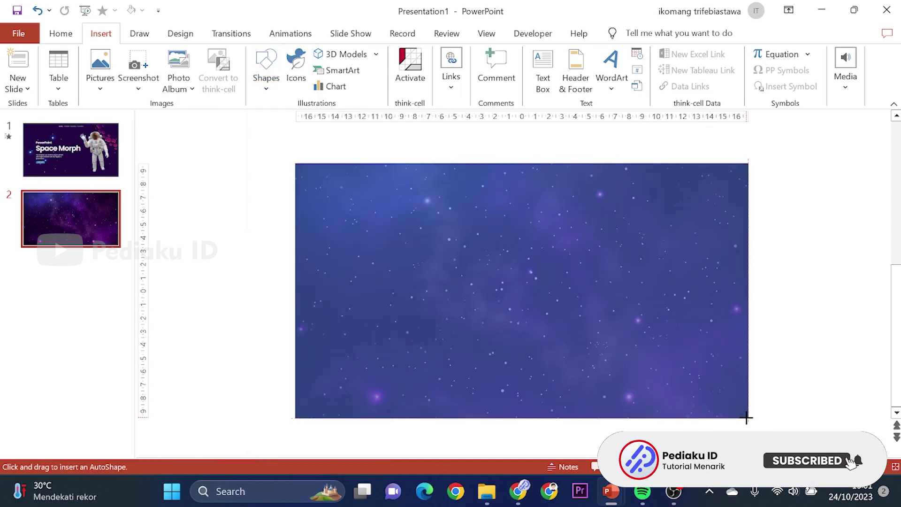
{"action": "key", "text": "ctrl+z"}
{"action": "key", "text": "ctrl+y"}
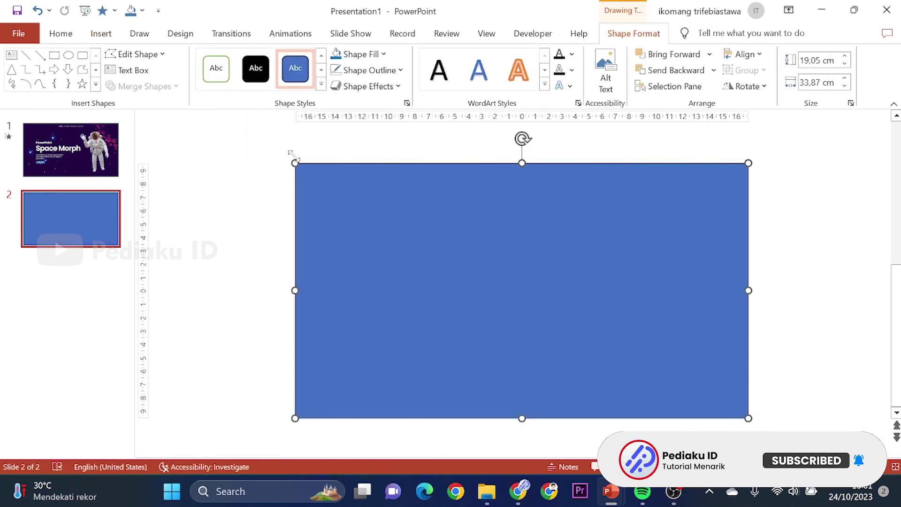
{"action": "left_click", "coordinate": [362, 54]}
{"action": "left_click", "coordinate": [350, 83]}
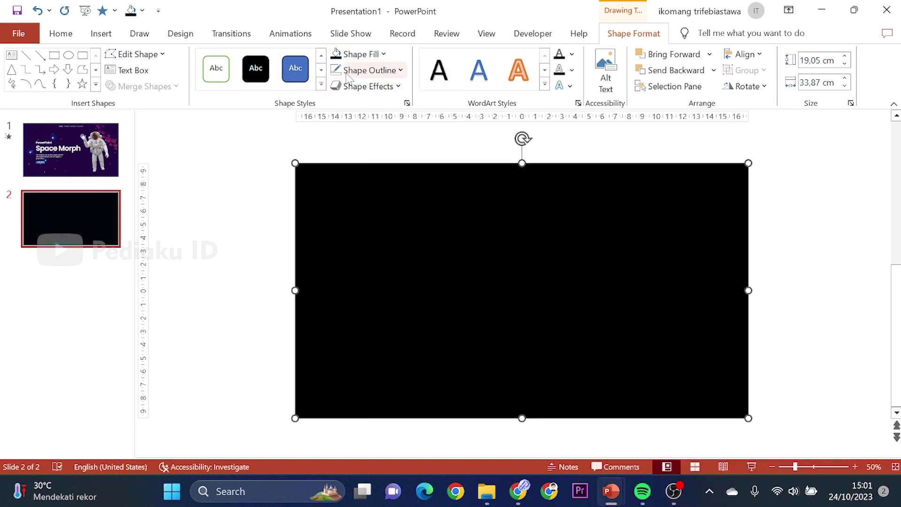
{"action": "left_click", "coordinate": [370, 70]}
{"action": "left_click", "coordinate": [368, 196]}
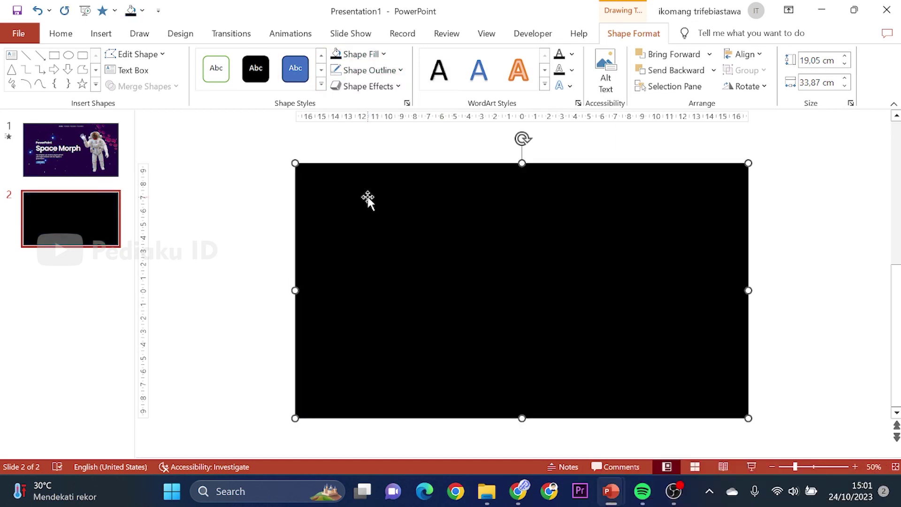
- Set the black overlay rectangle's fill transparency to 74% in Format Shape
{"action": "left_click", "coordinate": [407, 103]}
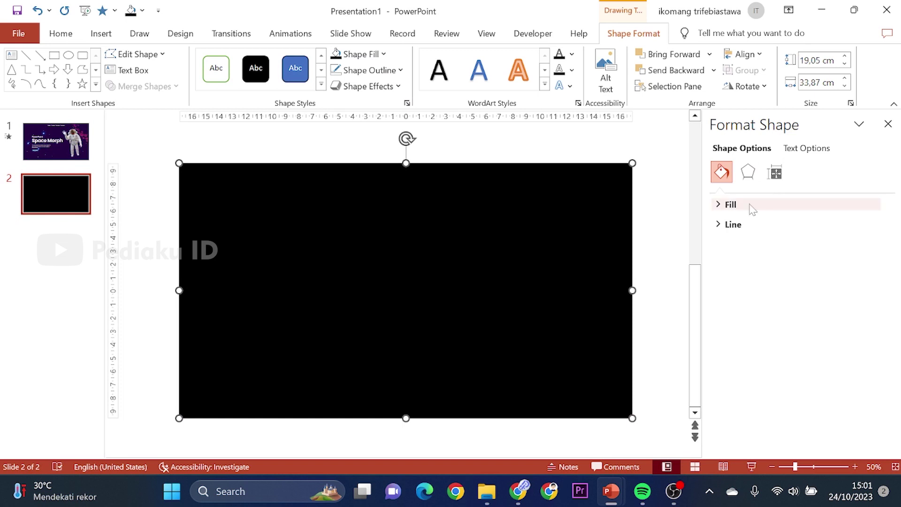
{"action": "left_click", "coordinate": [751, 205]}
{"action": "left_click_drag", "start_coordinate": [792, 359], "coordinate": [815, 371]}
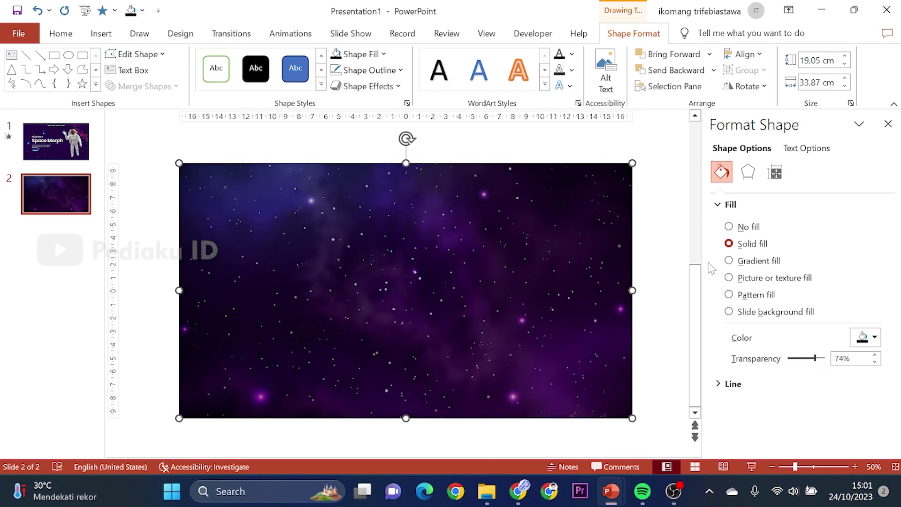
{"action": "left_click", "coordinate": [678, 242]}
{"action": "left_click", "coordinate": [889, 124]}
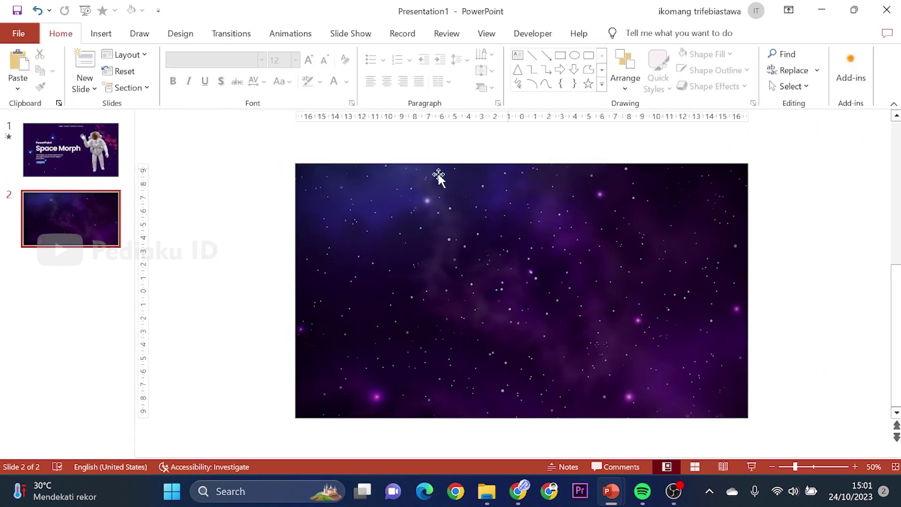
{"action": "left_click", "coordinate": [587, 328]}
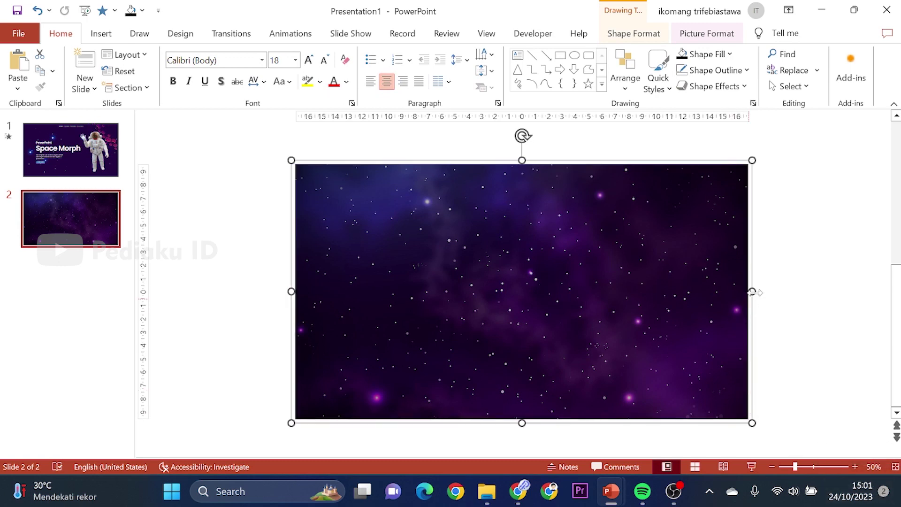
{"action": "left_click", "coordinate": [779, 268]}
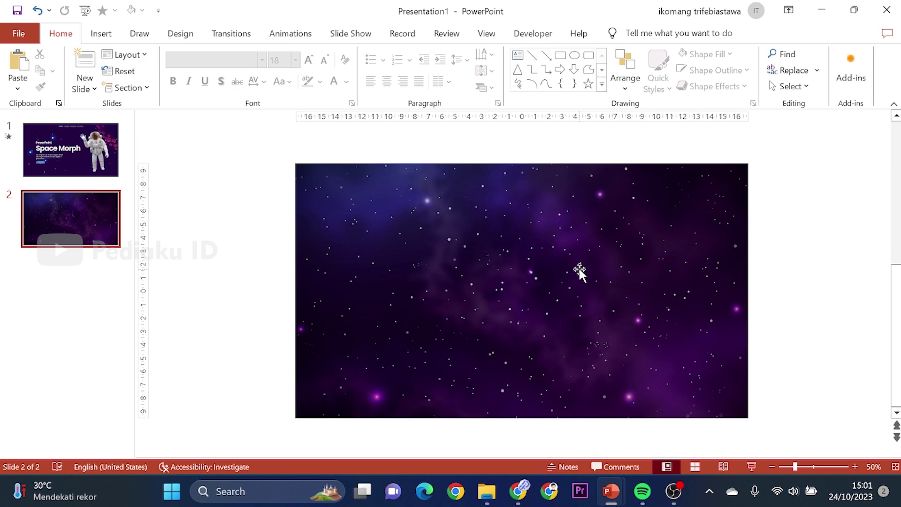
- Insert the astronaut icon found by searching 'space' in the icon library
{"action": "left_click", "coordinate": [101, 33]}
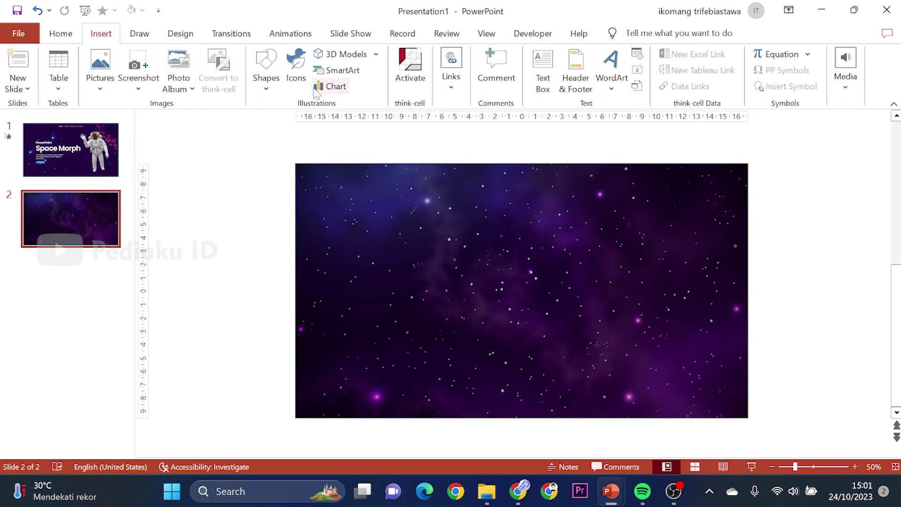
{"action": "left_click", "coordinate": [296, 71]}
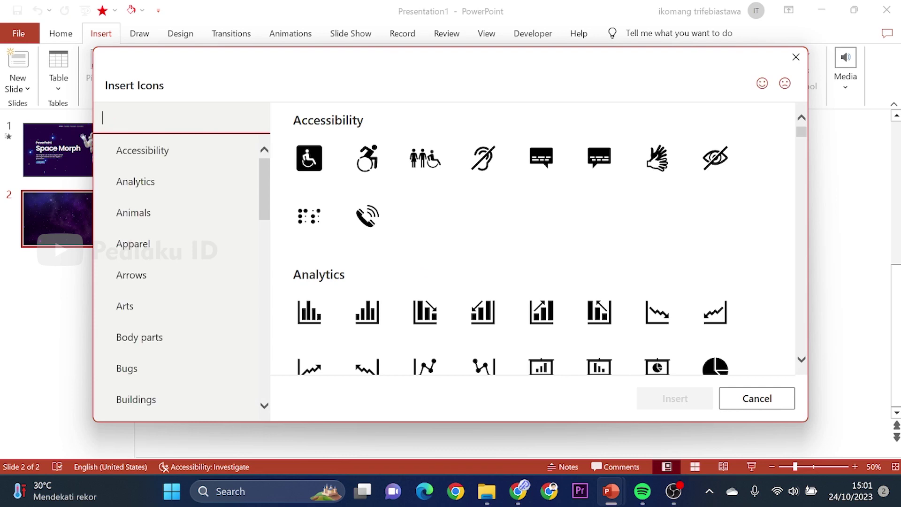
{"action": "type", "text": "space"}
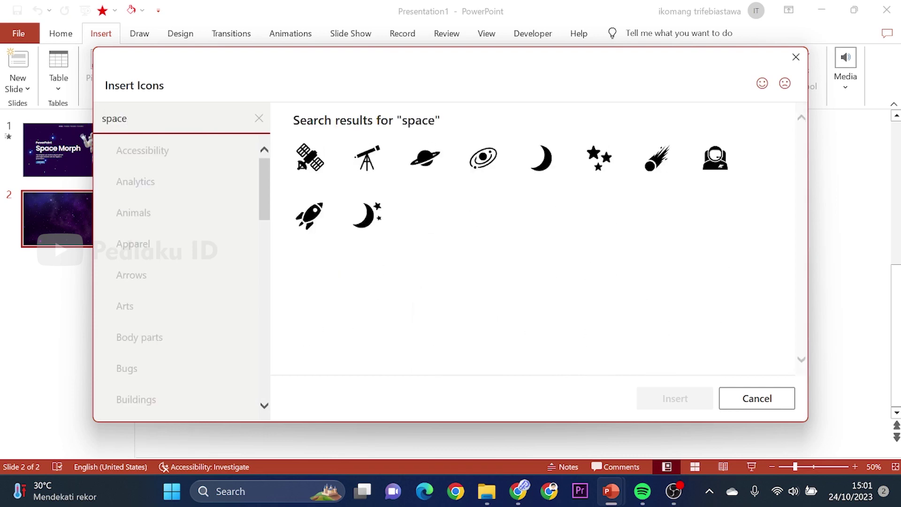
{"action": "left_click", "coordinate": [712, 177]}
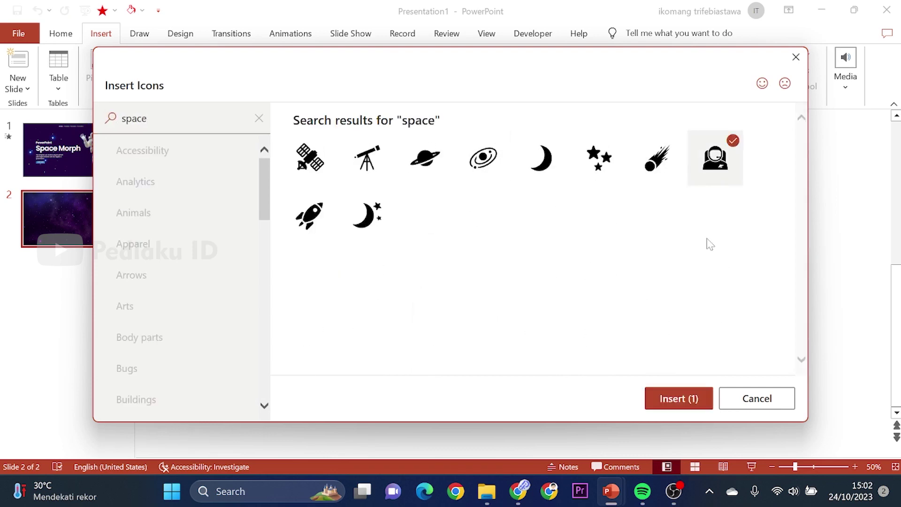
{"action": "left_click", "coordinate": [674, 409]}
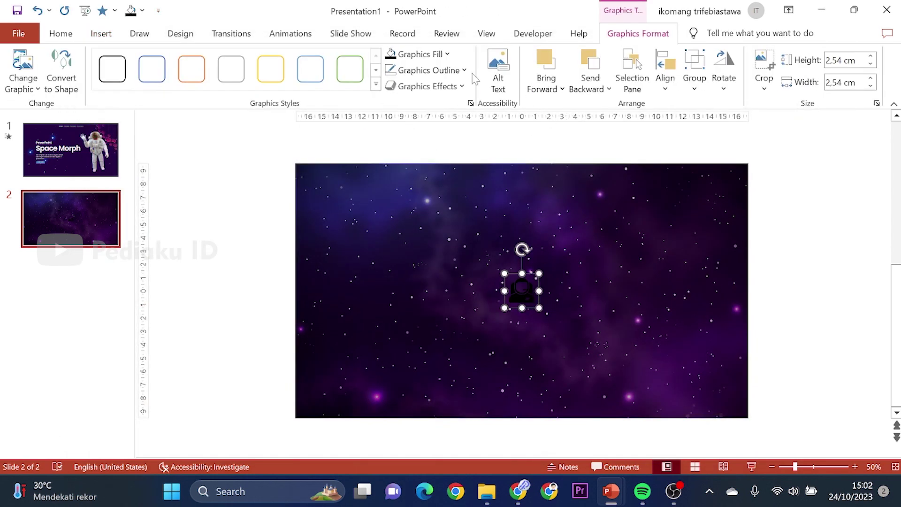
- Make the astronaut icon white, enlarge it and move it to the top centre
{"action": "left_click", "coordinate": [447, 54]}
{"action": "left_click", "coordinate": [400, 86]}
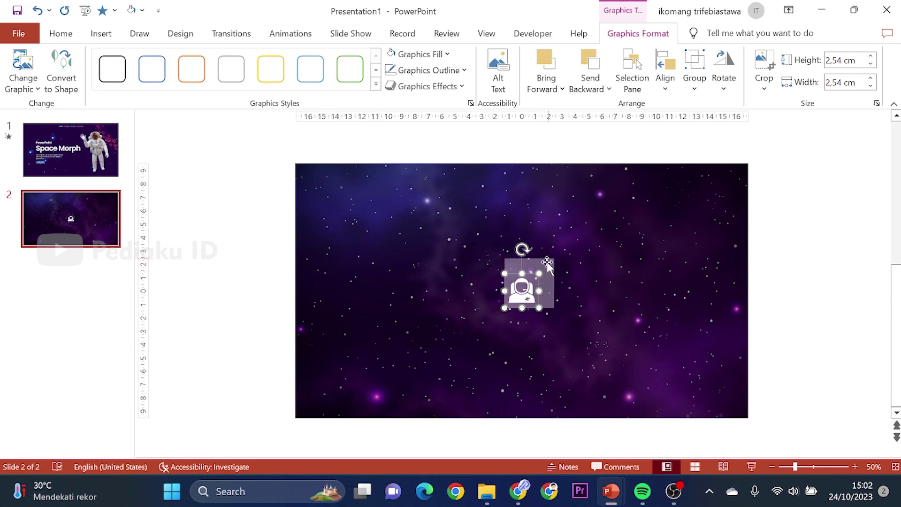
{"action": "left_click_drag", "start_coordinate": [539, 272], "coordinate": [554, 257]}
{"action": "left_click", "coordinate": [522, 259]}
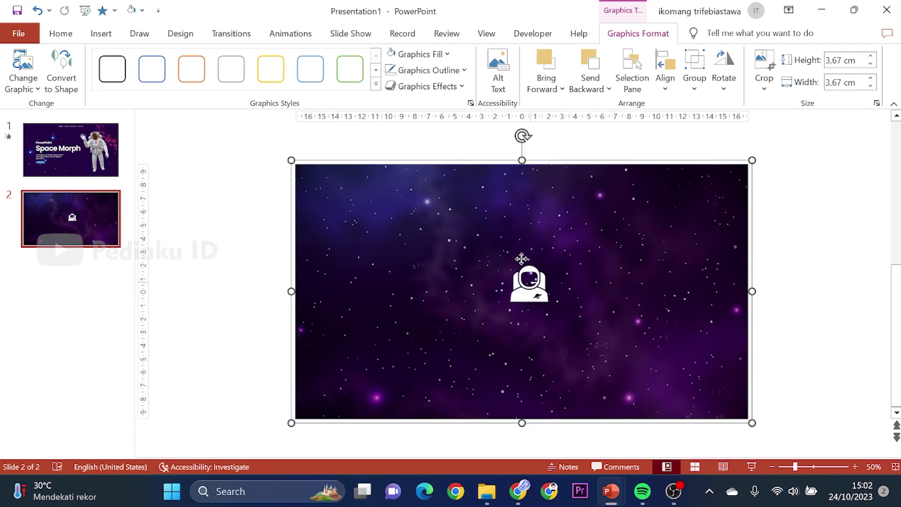
{"action": "left_click", "coordinate": [530, 293]}
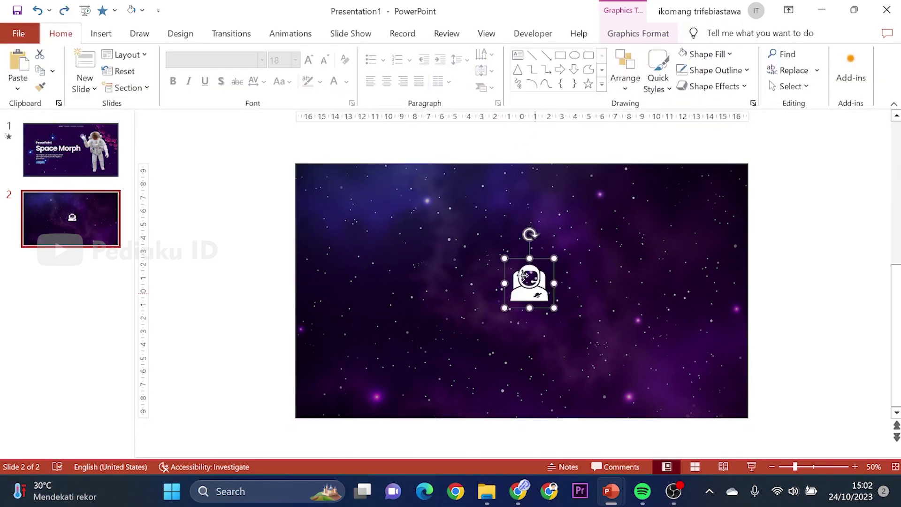
{"action": "left_click_drag", "start_coordinate": [530, 294], "coordinate": [530, 228]}
- Paste the 'Lets talk about Problems' heading from 3D MORPH SPACE onto slide 2
{"action": "key", "text": "alt+Tab"}
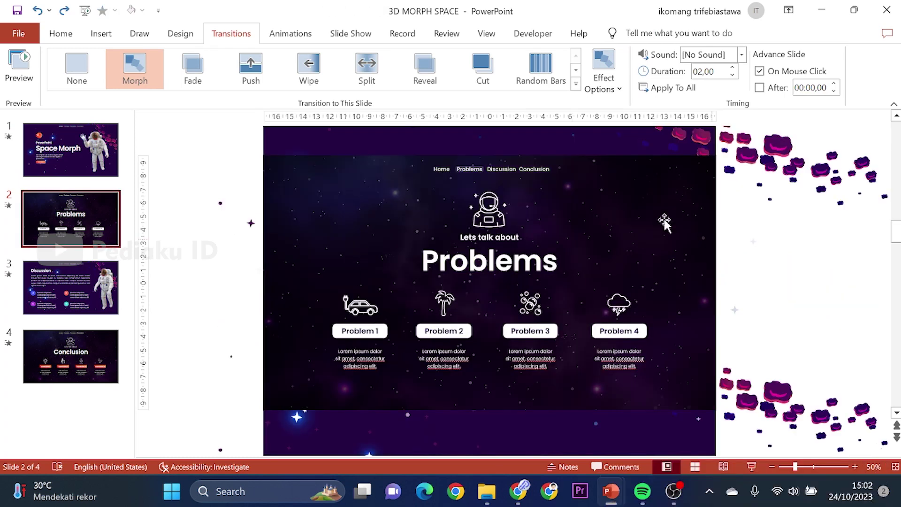
{"action": "left_click", "coordinate": [490, 237]}
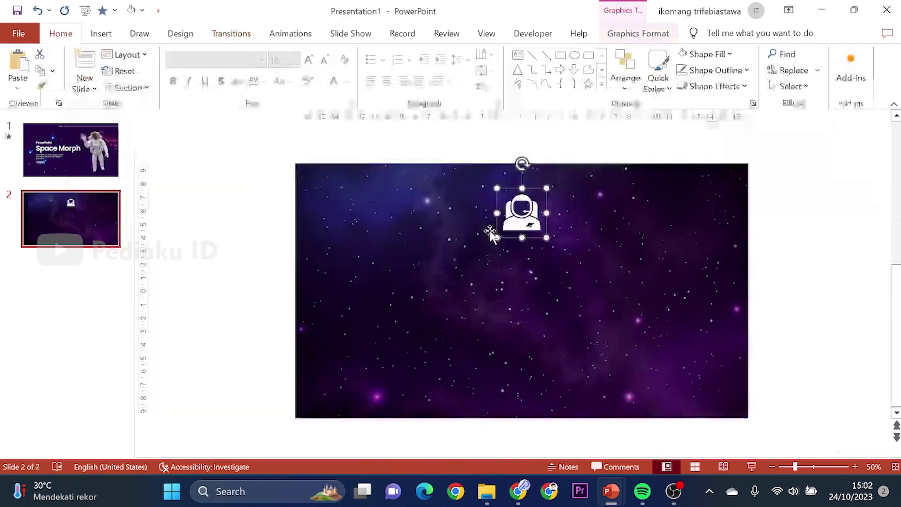
{"action": "key", "text": "ctrl+v"}
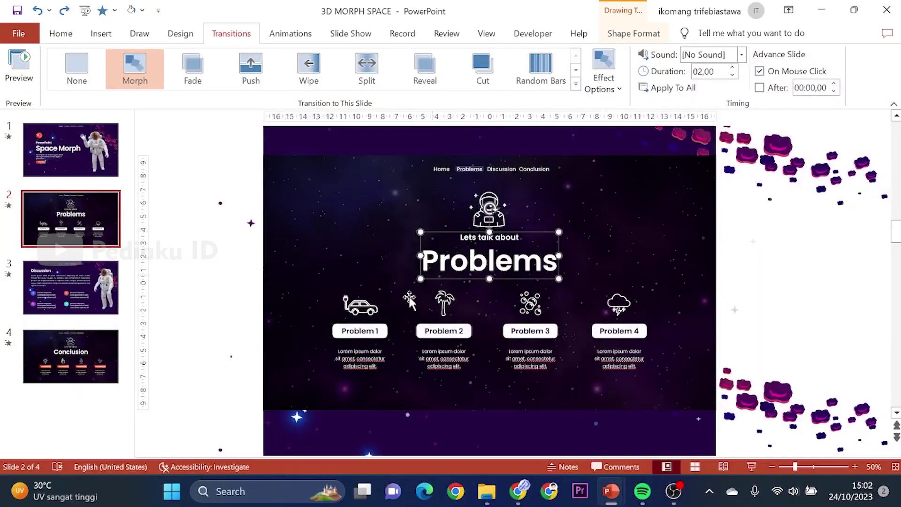
- Copy the Problem 1–4 groups from 3D MORPH SPACE onto Presentation1 slide 2
{"action": "left_click", "coordinate": [379, 331]}
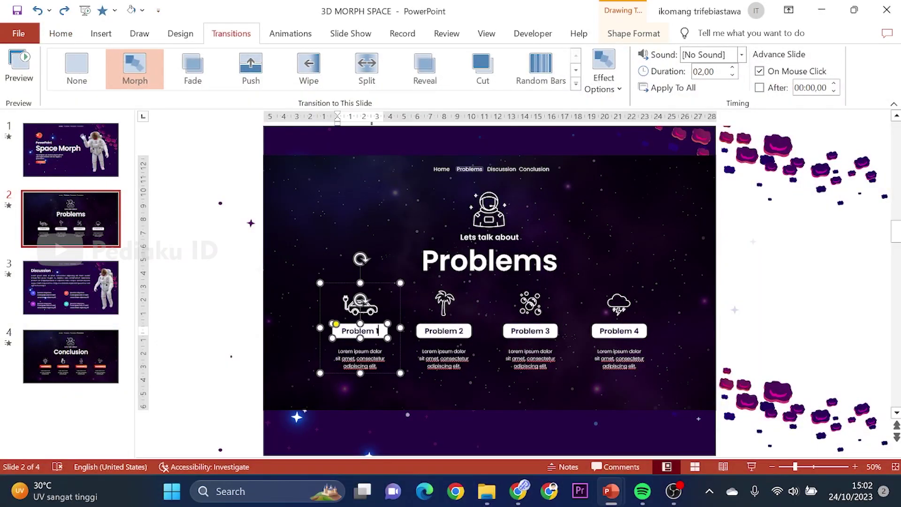
{"action": "left_click", "coordinate": [400, 330]}
{"action": "left_click", "coordinate": [444, 303], "text": "shift"}
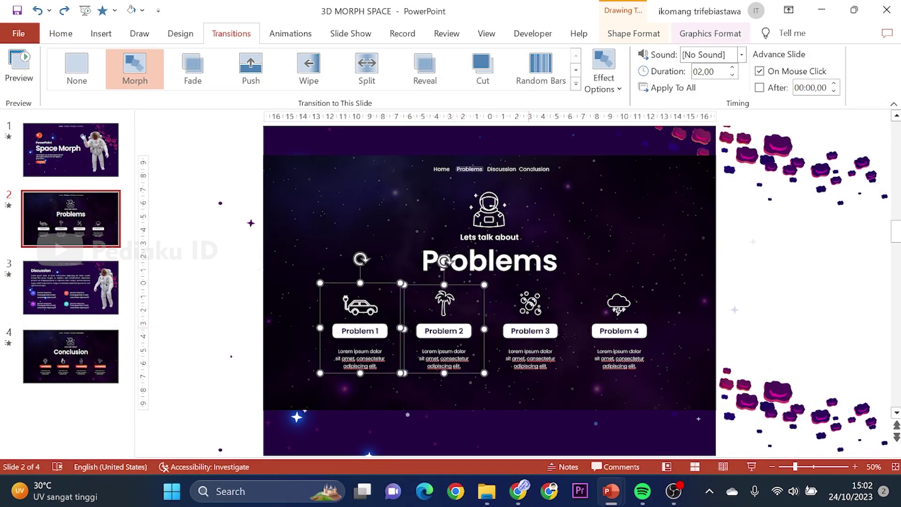
{"action": "left_click", "coordinate": [530, 329], "text": "shift"}
{"action": "left_click", "coordinate": [611, 339], "text": "shift"}
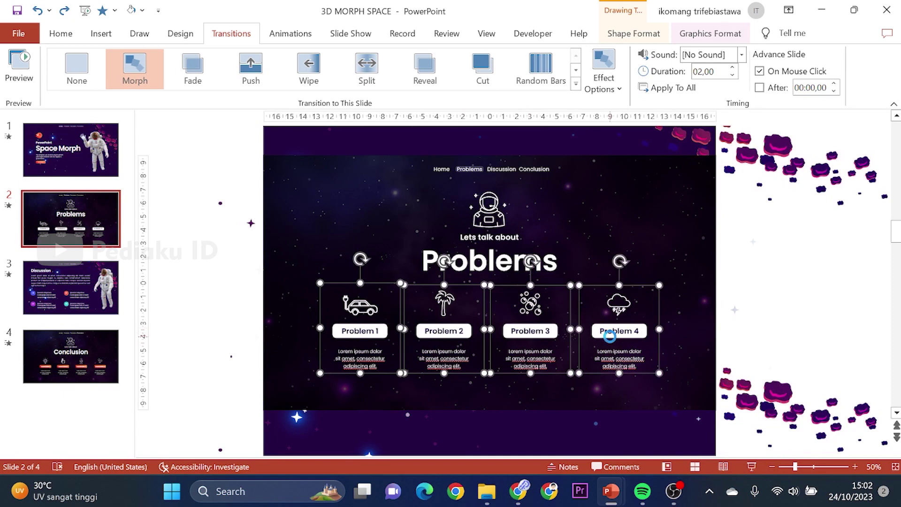
{"action": "key", "text": "alt+Tab"}
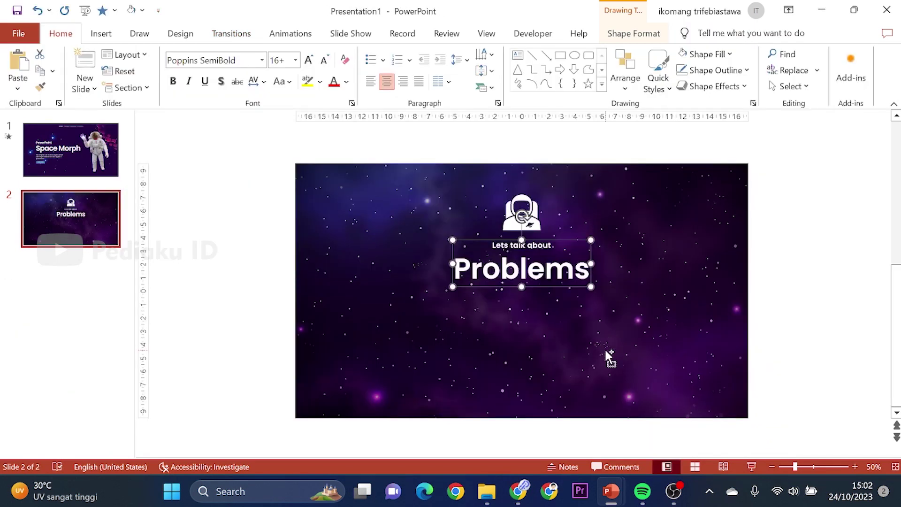
{"action": "key", "text": "ctrl+v"}
- Insert the rocket icon from a 'space' icon search onto slide 2
{"action": "left_click", "coordinate": [733, 314]}
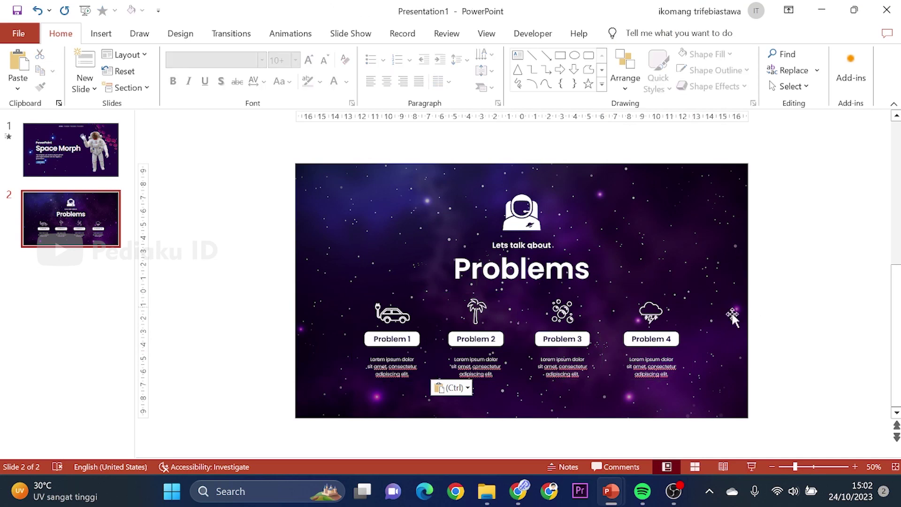
{"action": "left_click", "coordinate": [99, 34]}
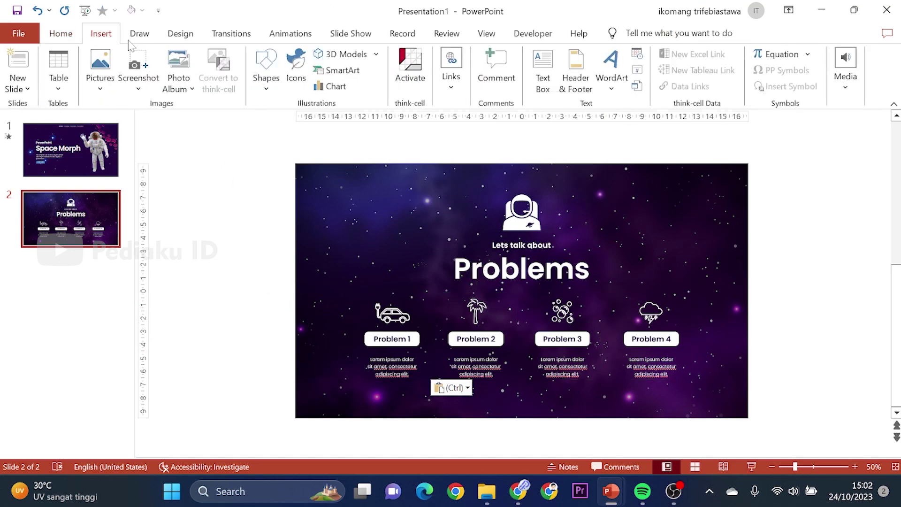
{"action": "left_click", "coordinate": [295, 68]}
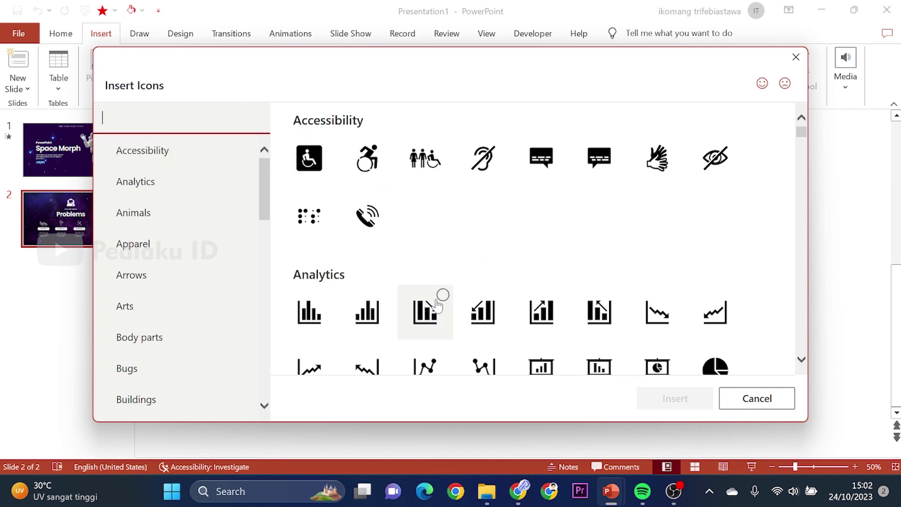
{"action": "left_click", "coordinate": [140, 181]}
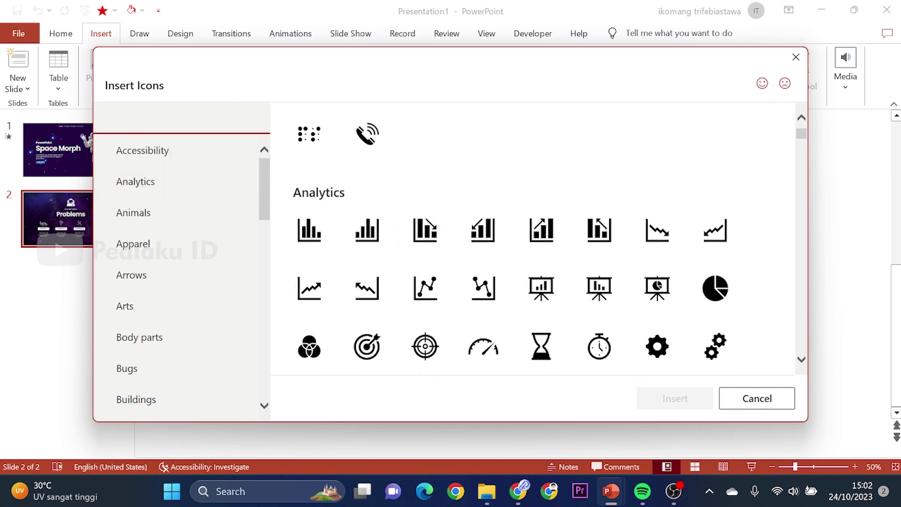
{"action": "type", "text": "scpa"}
{"action": "key", "text": "BackSpace"}
{"action": "key", "text": "BackSpace"}
{"action": "key", "text": "BackSpace"}
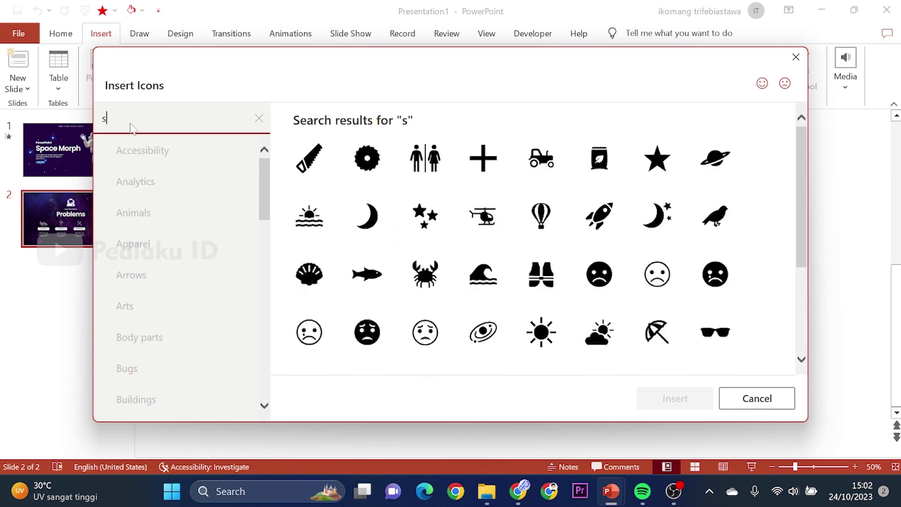
{"action": "type", "text": "pac"}
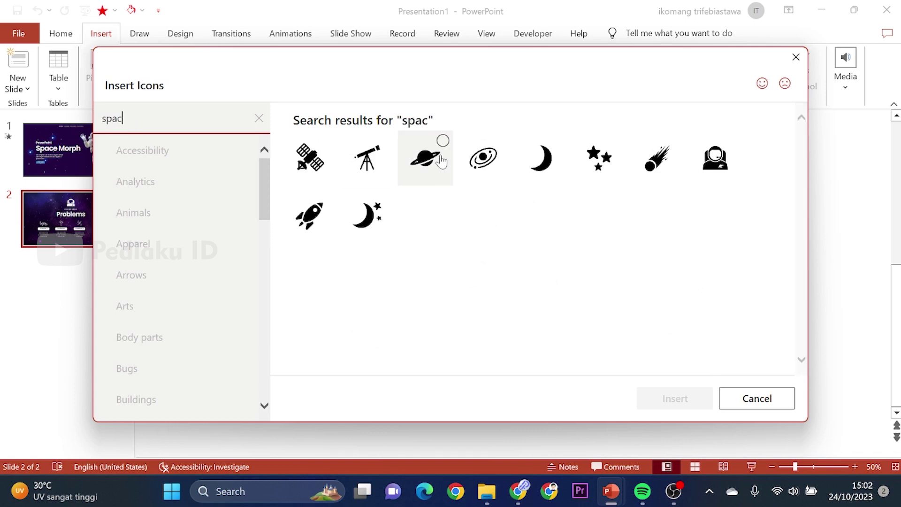
{"action": "left_click", "coordinate": [322, 202]}
{"action": "left_click", "coordinate": [672, 399]}
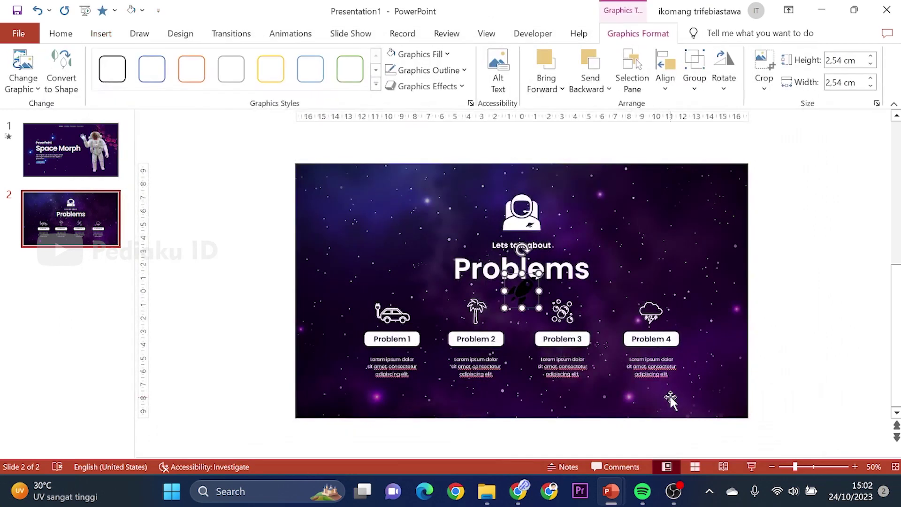
- Make the rocket an outline-only icon with no fill and a 3 pt white outline
{"action": "left_click_drag", "start_coordinate": [520, 291], "coordinate": [374, 240]}
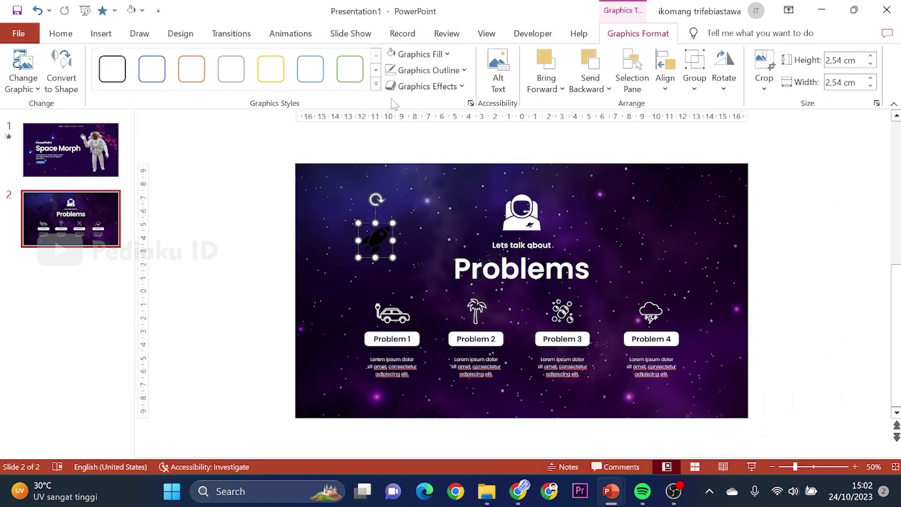
{"action": "left_click", "coordinate": [393, 54]}
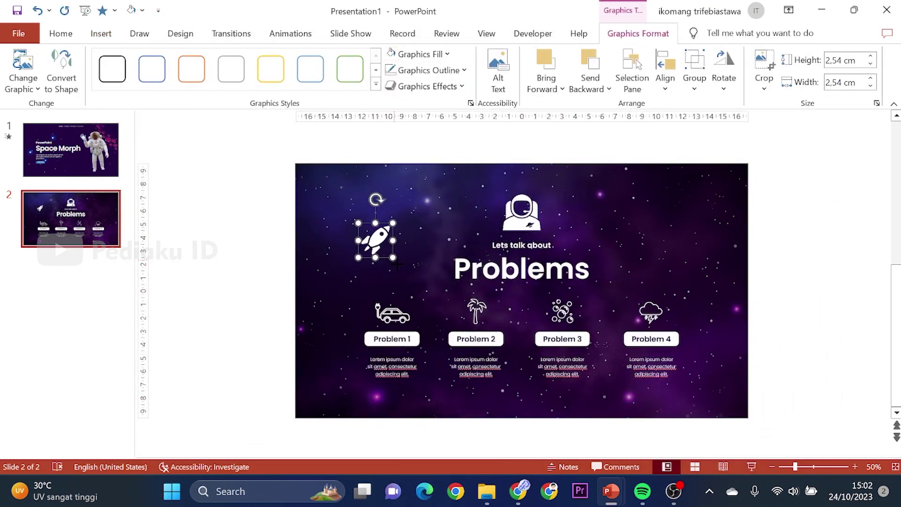
{"action": "left_click_drag", "start_coordinate": [395, 260], "coordinate": [405, 270]}
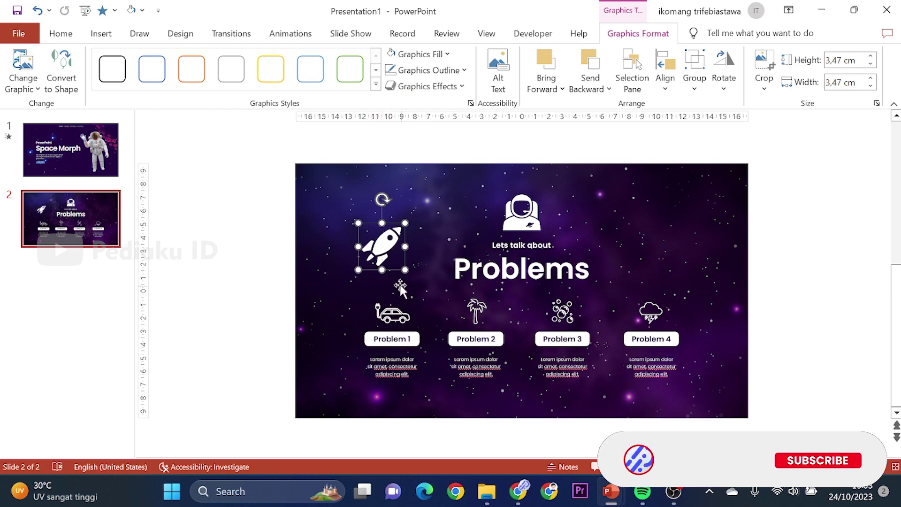
{"action": "left_click", "coordinate": [439, 61]}
{"action": "left_click", "coordinate": [418, 181]}
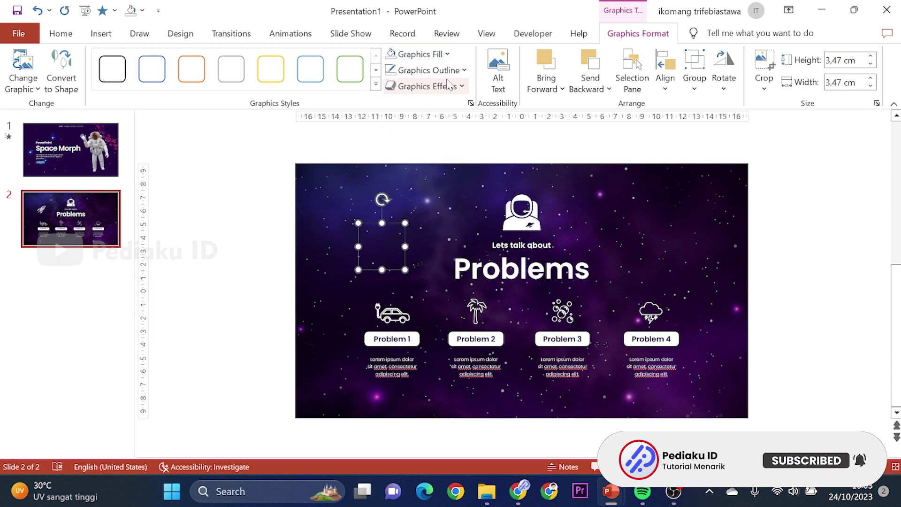
{"action": "left_click", "coordinate": [429, 70]}
{"action": "left_click", "coordinate": [393, 99]}
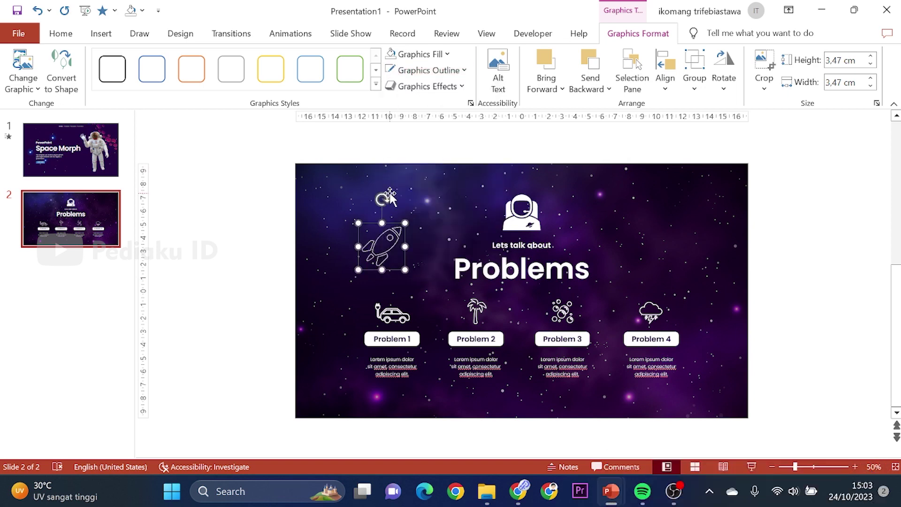
{"action": "left_click", "coordinate": [429, 70]}
{"action": "mouse_move", "coordinate": [420, 249]}
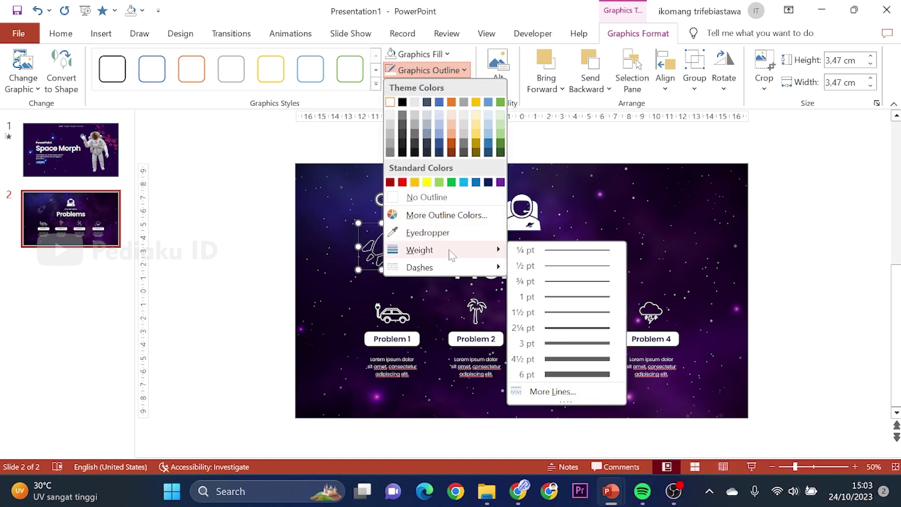
{"action": "left_click", "coordinate": [575, 343]}
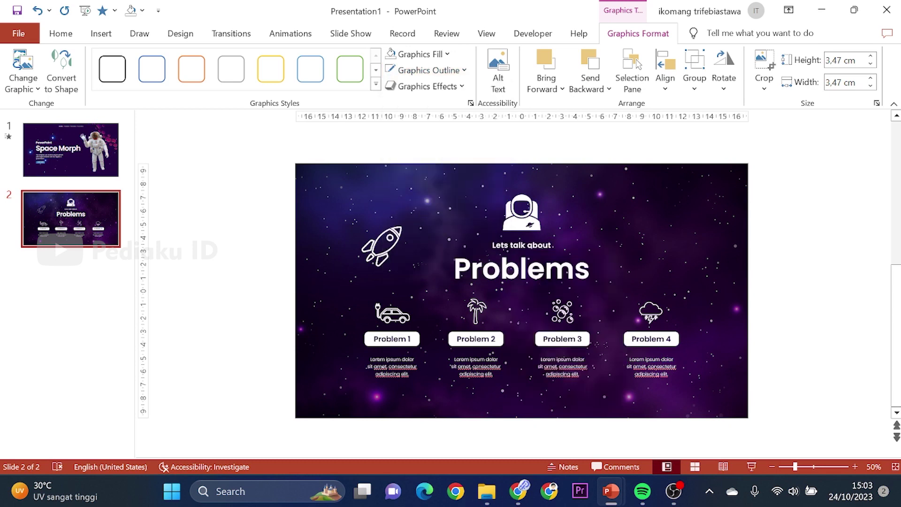
- Resize the rocket to 2,76 cm and move it to the slide's upper right
{"action": "left_click", "coordinate": [402, 239]}
{"action": "left_click_drag", "start_coordinate": [406, 221], "coordinate": [395, 232]}
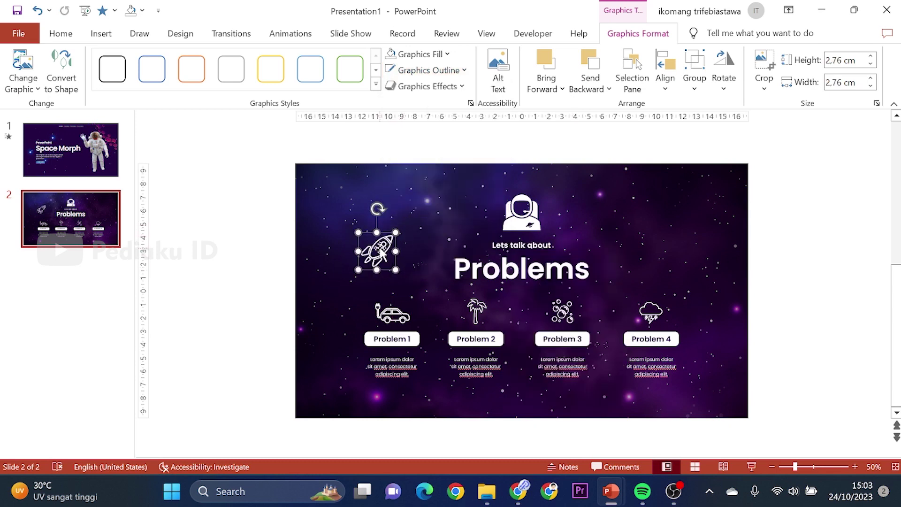
{"action": "mouse_move", "coordinate": [378, 263]}
{"action": "left_mouse_down"}
{"action": "mouse_move", "coordinate": [581, 314]}
{"action": "mouse_move", "coordinate": [681, 226]}
{"action": "left_mouse_up"}
{"action": "left_click", "coordinate": [652, 308]}
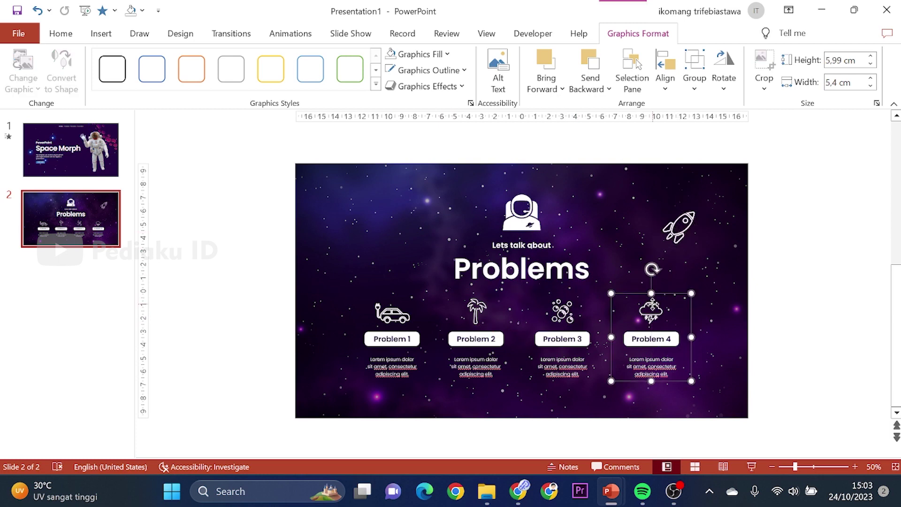
{"action": "left_click", "coordinate": [573, 312]}
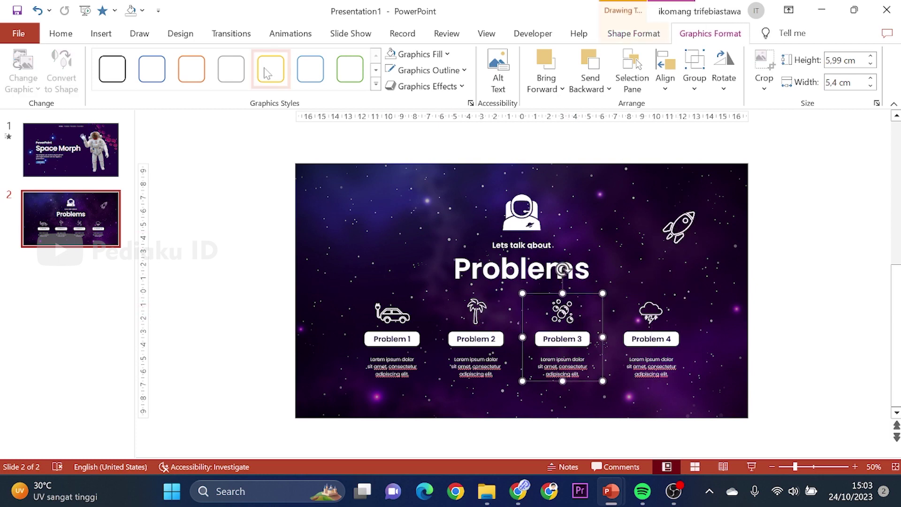
{"action": "left_click", "coordinate": [688, 220]}
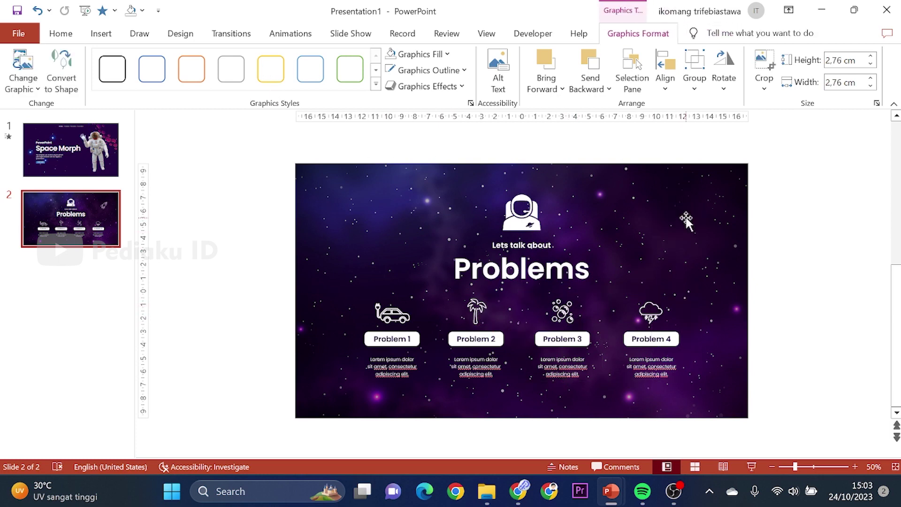
- Inspect the Problem 1 and 2 groups and their Lorem ipsum text, then return to slide 1
{"action": "key", "text": "Escape"}
{"action": "left_click", "coordinate": [461, 339]}
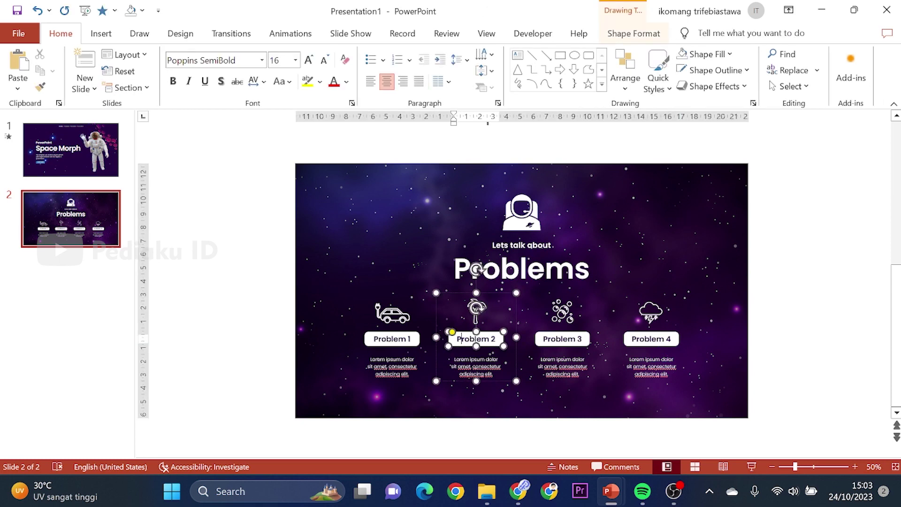
{"action": "key", "text": "Page_Up"}
{"action": "key", "text": "Page_Down"}
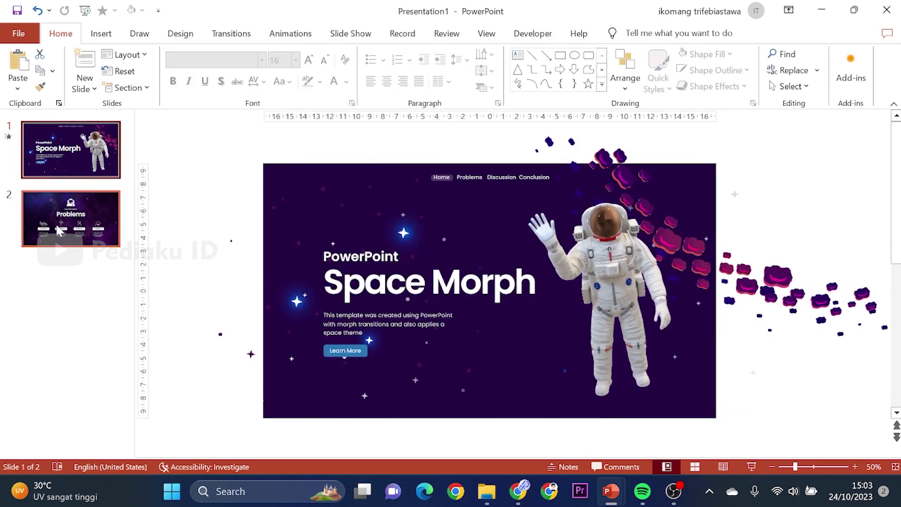
{"action": "left_click", "coordinate": [414, 336]}
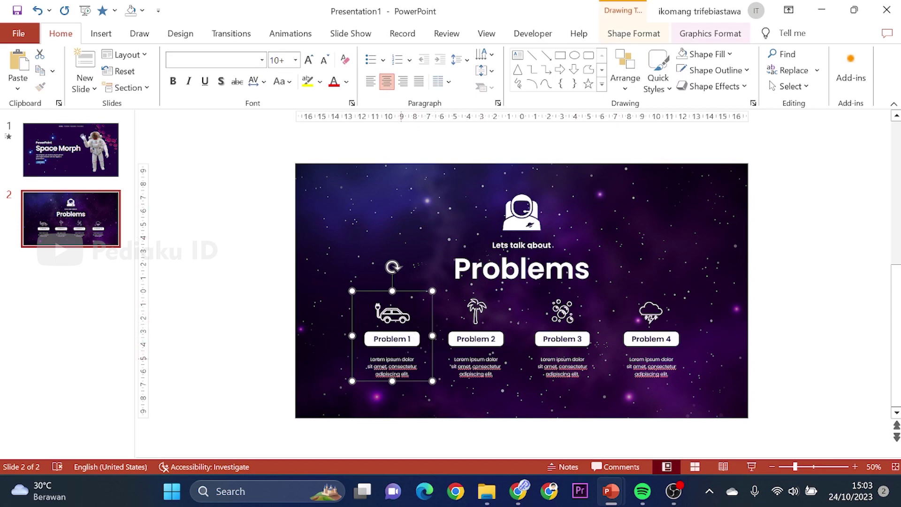
{"action": "left_click", "coordinate": [401, 360]}
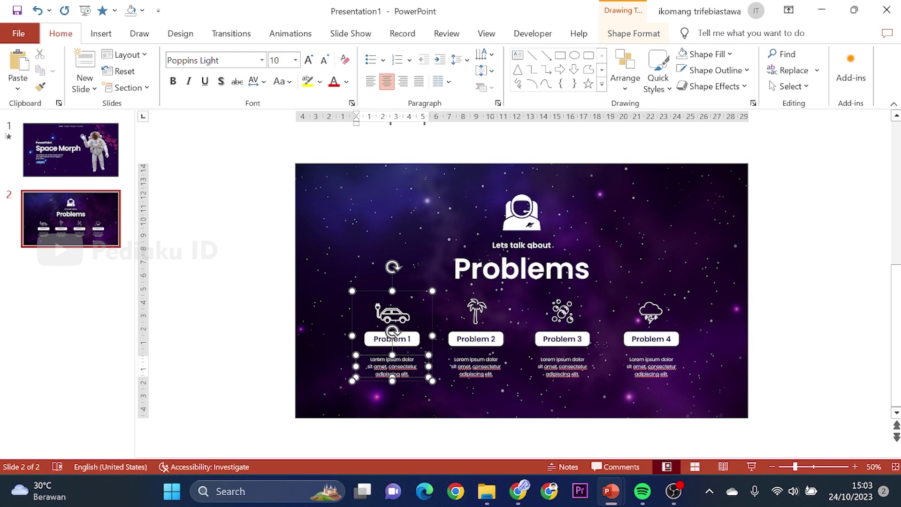
{"action": "left_click", "coordinate": [264, 310]}
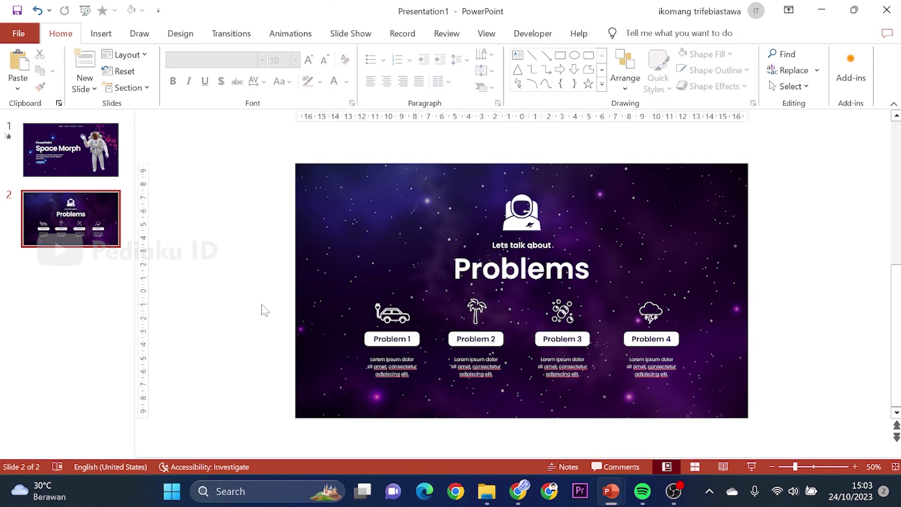
{"action": "left_click", "coordinate": [387, 339]}
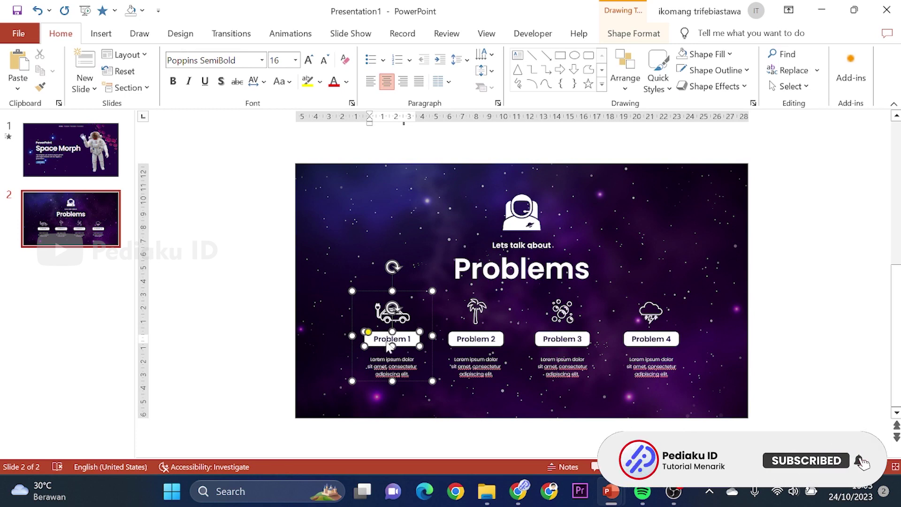
{"action": "left_click", "coordinate": [262, 294]}
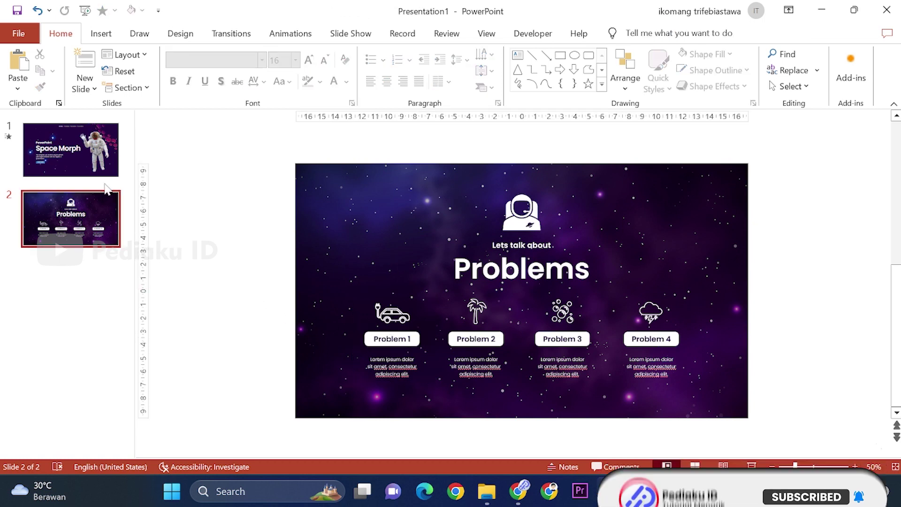
{"action": "left_click", "coordinate": [89, 164]}
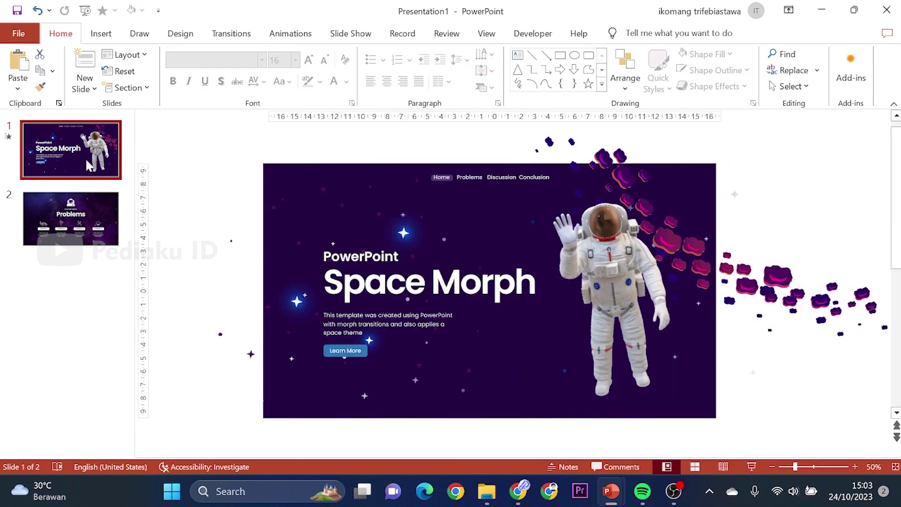
- Copy slide 1's navigation bar and paste it onto slide 2
{"action": "left_click", "coordinate": [470, 178]}
{"action": "left_click", "coordinate": [419, 156]}
{"action": "left_click_drag", "start_coordinate": [406, 145], "coordinate": [521, 192]}
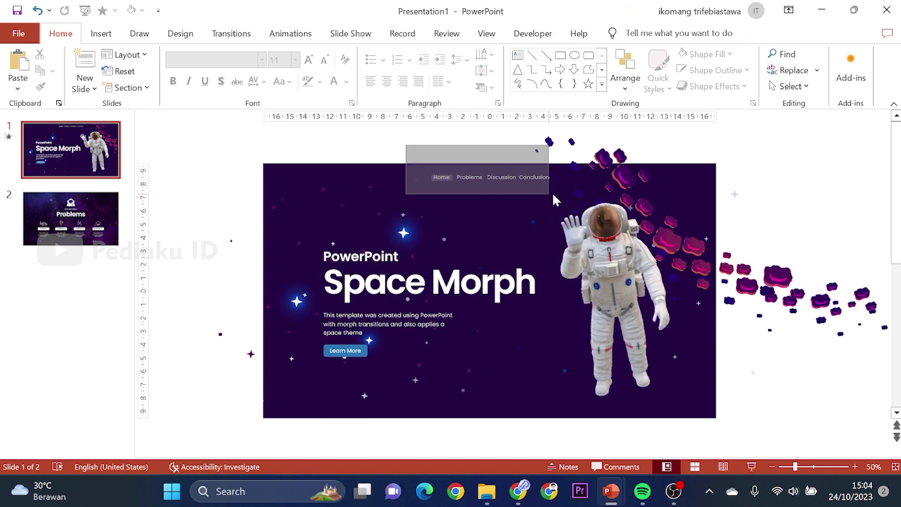
{"action": "left_click_drag", "start_coordinate": [523, 198], "coordinate": [561, 192]}
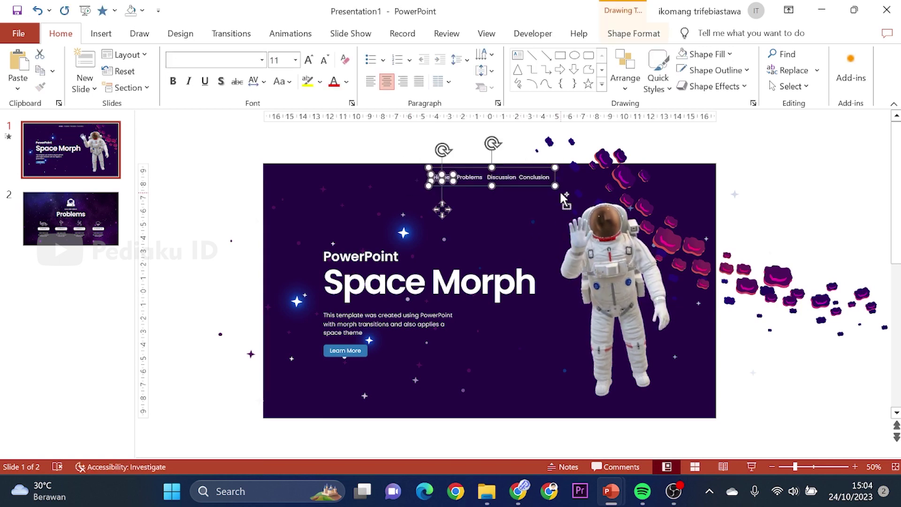
{"action": "left_click", "coordinate": [73, 228]}
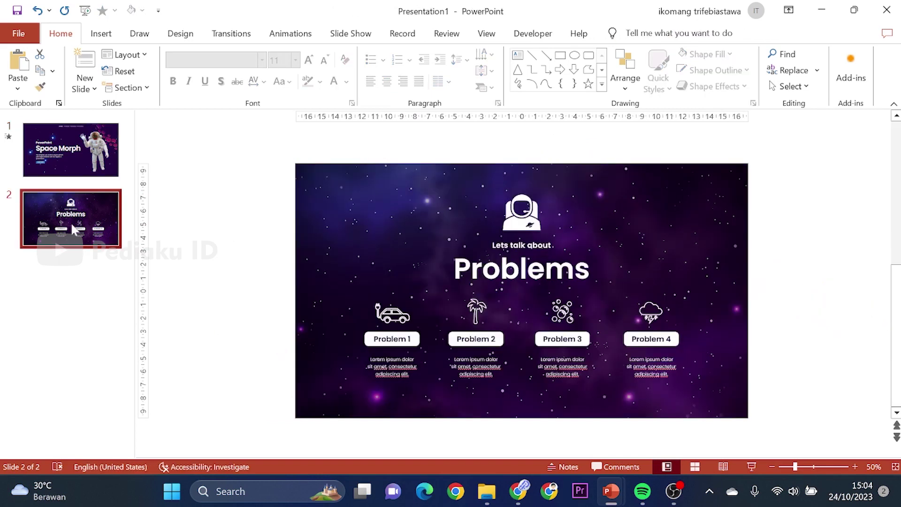
{"action": "key", "text": "ctrl+v"}
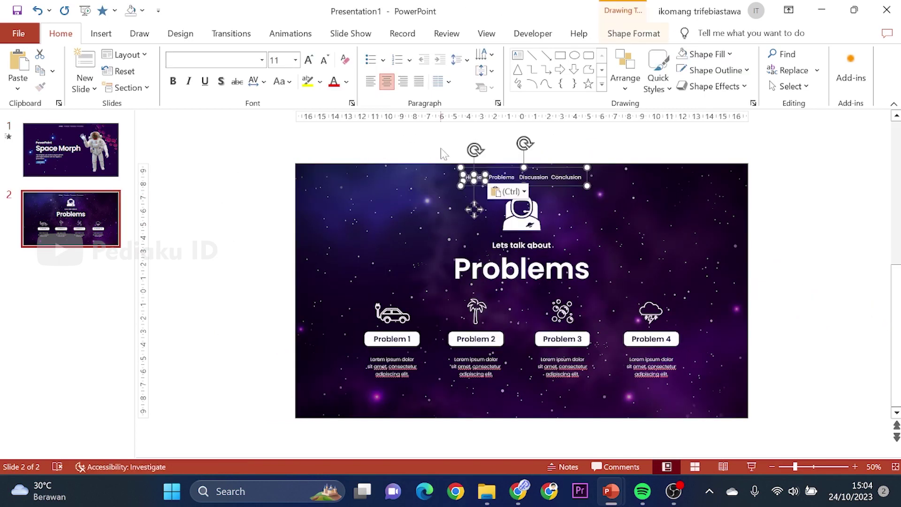
- Move the navigation highlight from Home to behind Problems
{"action": "left_click", "coordinate": [444, 154]}
{"action": "left_click", "coordinate": [484, 179]}
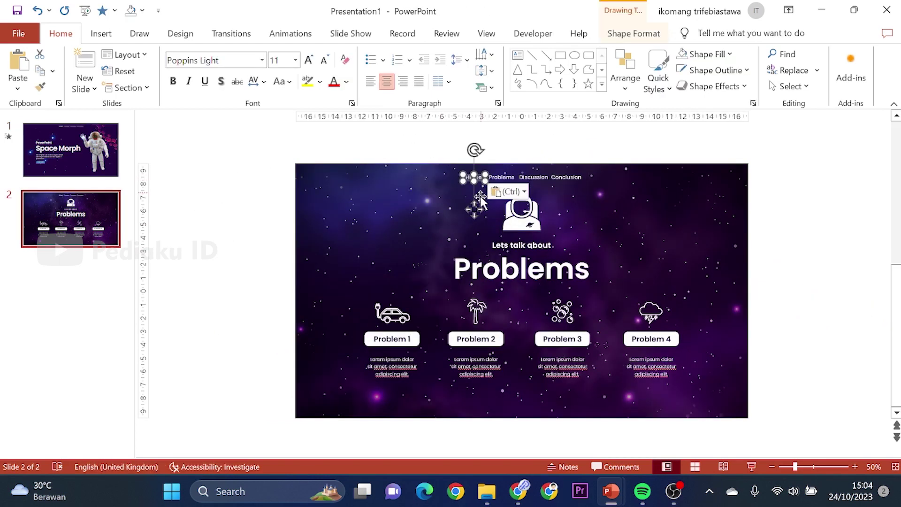
{"action": "left_click_drag", "start_coordinate": [474, 210], "coordinate": [477, 209]}
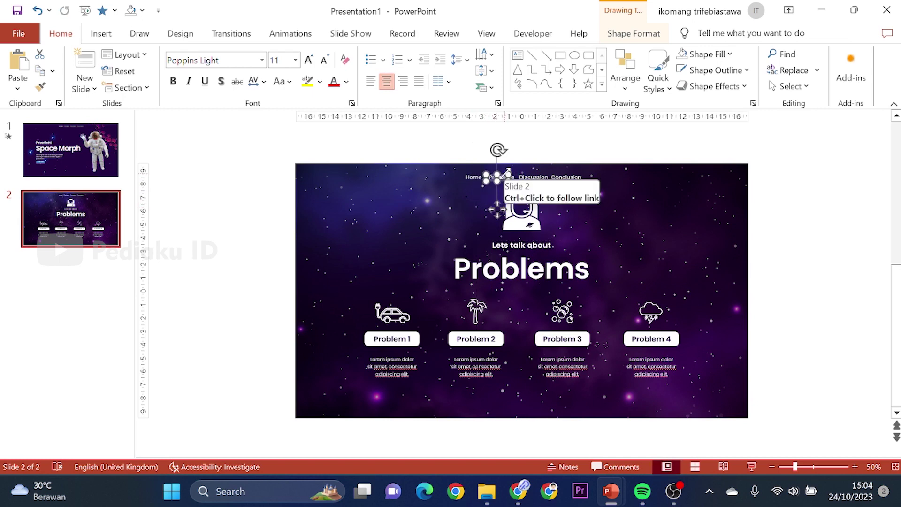
{"action": "left_click_drag", "start_coordinate": [496, 210], "coordinate": [511, 171]}
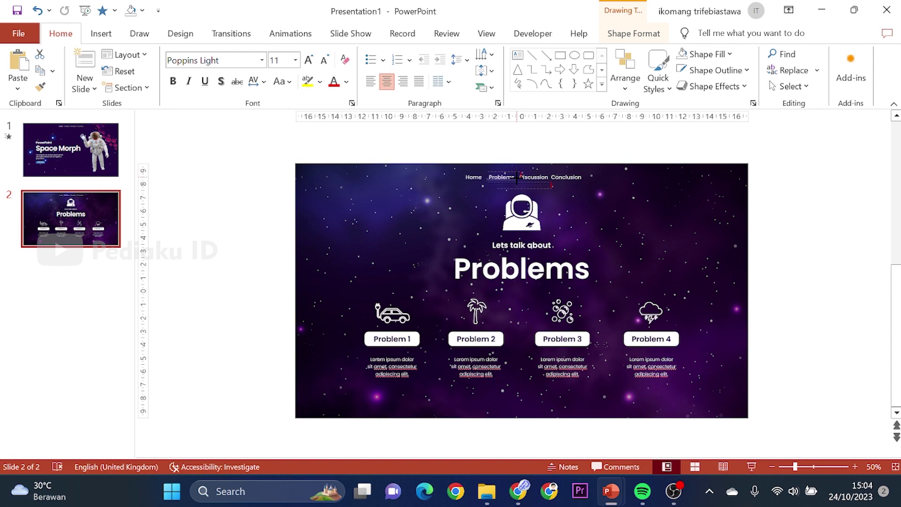
{"action": "left_click_drag", "start_coordinate": [517, 174], "coordinate": [516, 174]}
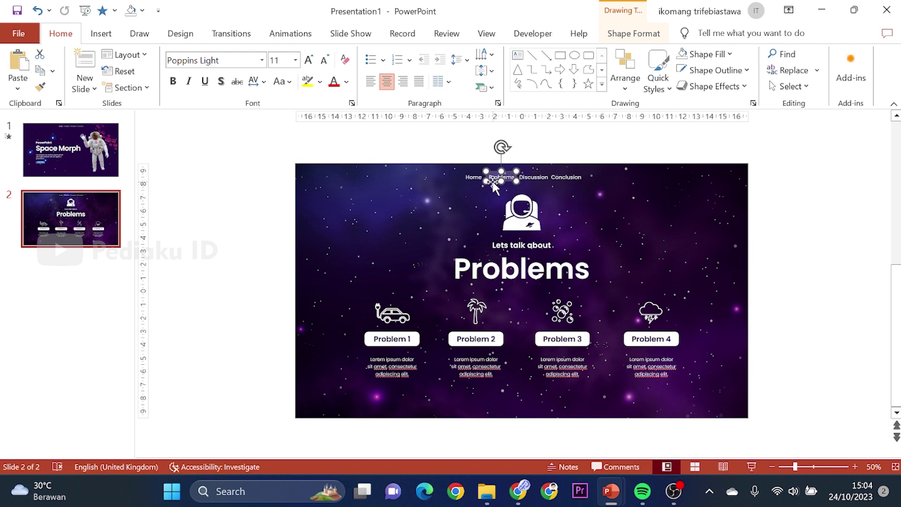
- Zoom in to verify the highlight sits behind Problems, then zoom back to the full slide
{"action": "left_click", "coordinate": [856, 470]}
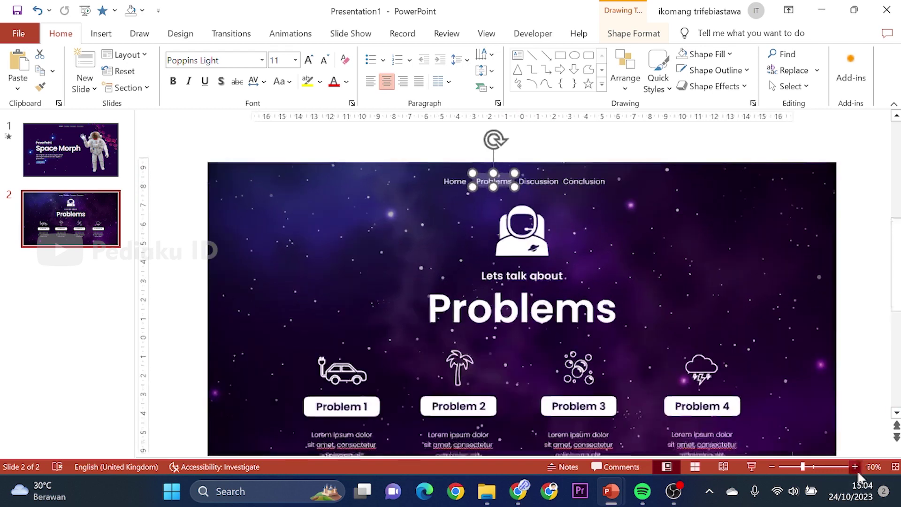
{"action": "left_click", "coordinate": [856, 469]}
{"action": "left_click", "coordinate": [855, 469]}
{"action": "scroll", "coordinate": [490, 164], "scroll_direction": "down", "scroll_amount": 1}
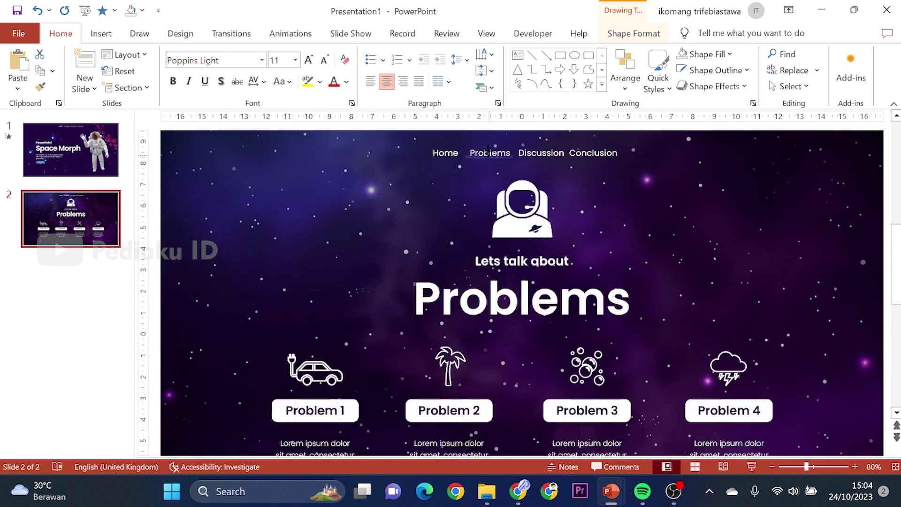
{"action": "left_click", "coordinate": [488, 150]}
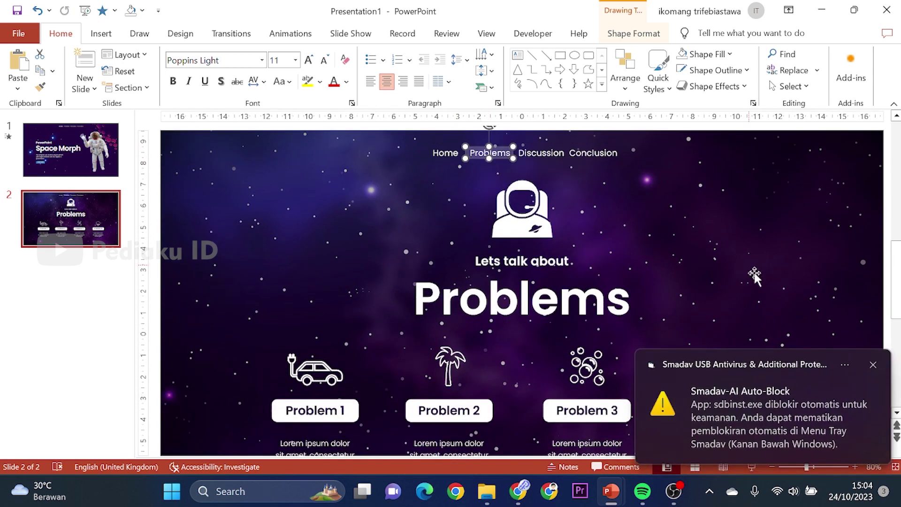
{"action": "left_click", "coordinate": [873, 364]}
{"action": "left_click", "coordinate": [773, 466]}
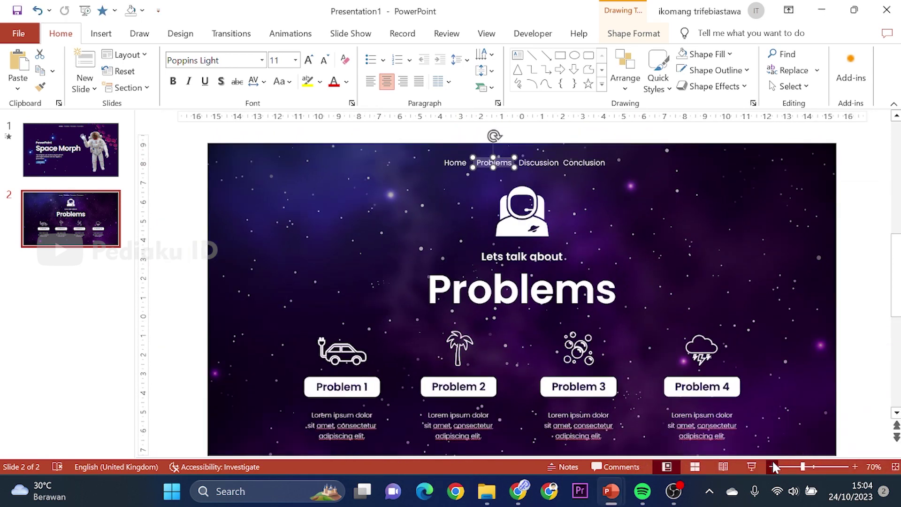
{"action": "left_click", "coordinate": [773, 466]}
{"action": "left_click", "coordinate": [773, 466]}
{"action": "left_click", "coordinate": [773, 466]}
{"action": "left_click", "coordinate": [783, 260]}
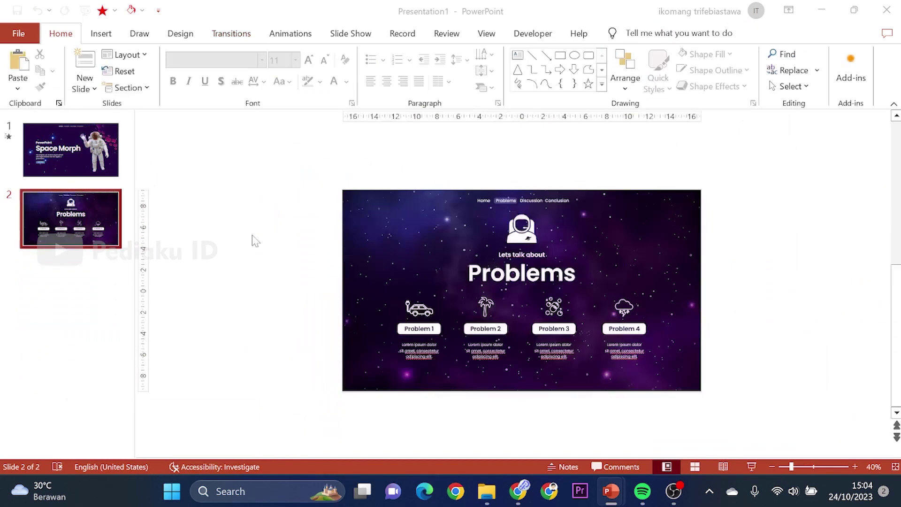
- Duplicate slide 1 after Problems and delete its title text, button and astronaut
{"action": "left_click", "coordinate": [55, 149]}
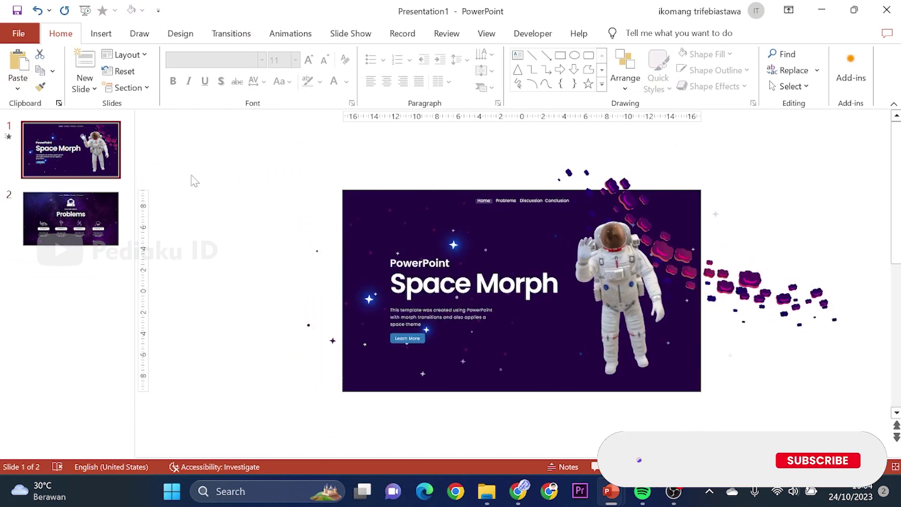
{"action": "key", "text": "ctrl+d"}
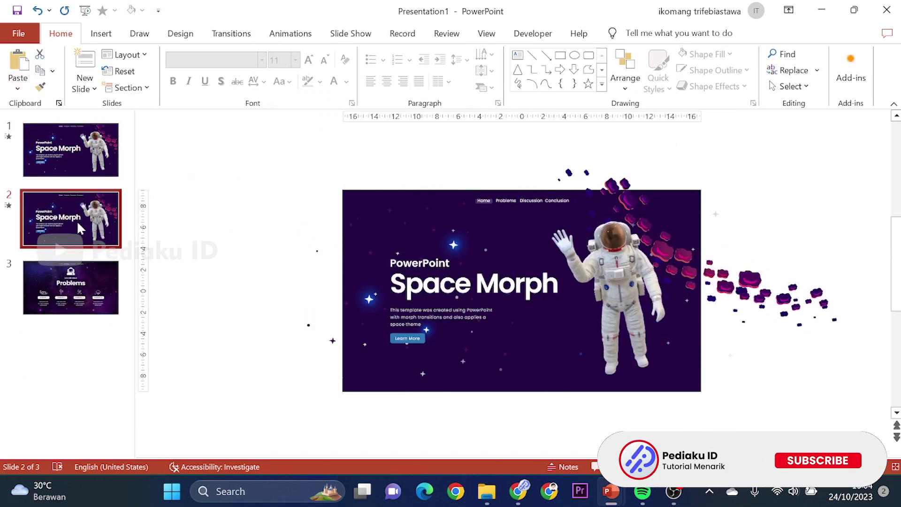
{"action": "left_click_drag", "start_coordinate": [117, 207], "coordinate": [87, 334]}
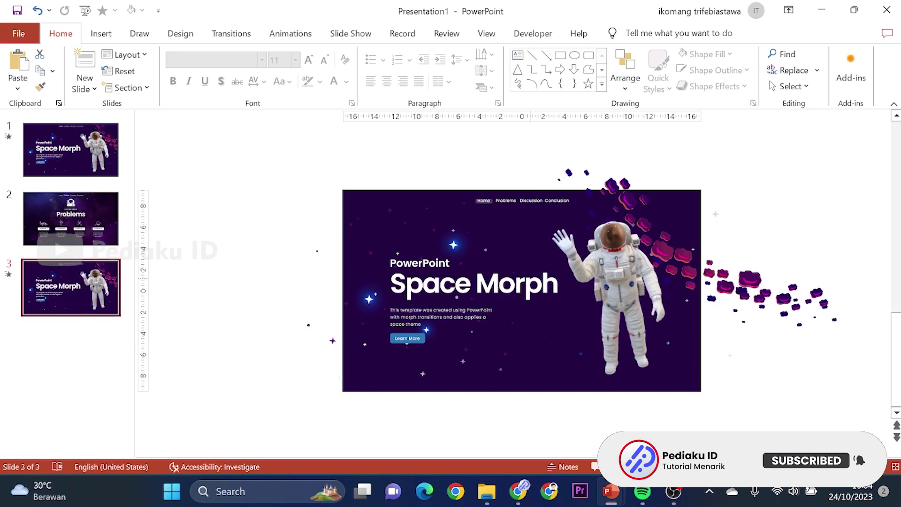
{"action": "mouse_move", "coordinate": [266, 215]}
{"action": "left_mouse_down"}
{"action": "mouse_move", "coordinate": [537, 317]}
{"action": "mouse_move", "coordinate": [660, 370]}
{"action": "mouse_move", "coordinate": [672, 386]}
{"action": "left_mouse_up"}
{"action": "left_click", "coordinate": [636, 336], "text": "shift"}
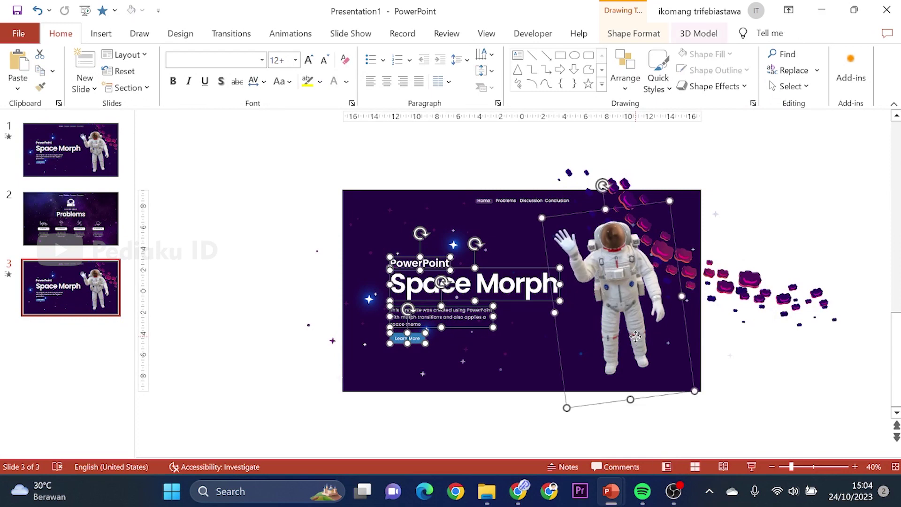
{"action": "key", "text": "Delete"}
- Copy the Discussion heading, paragraph and four Specific Objective items from 3D MORPH SPACE onto slide 3
{"action": "key", "text": "alt+Tab"}
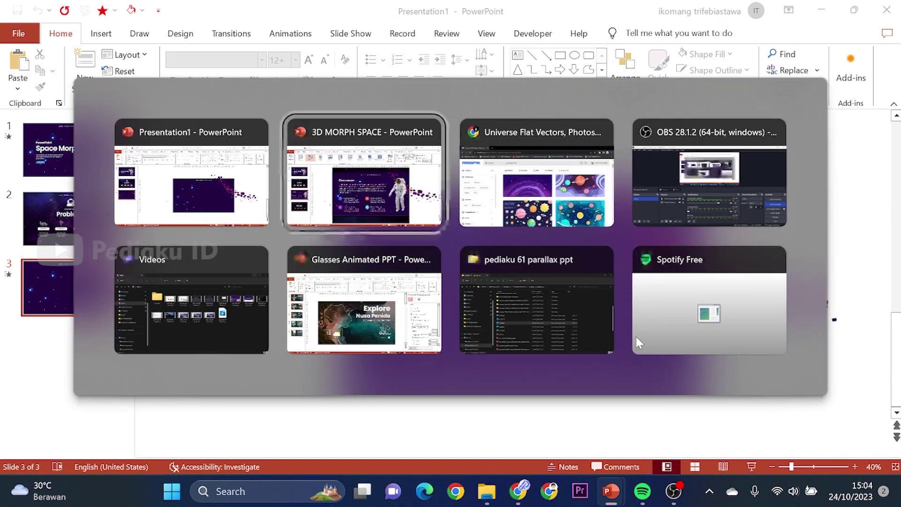
{"action": "key", "text": "ctrl+v"}
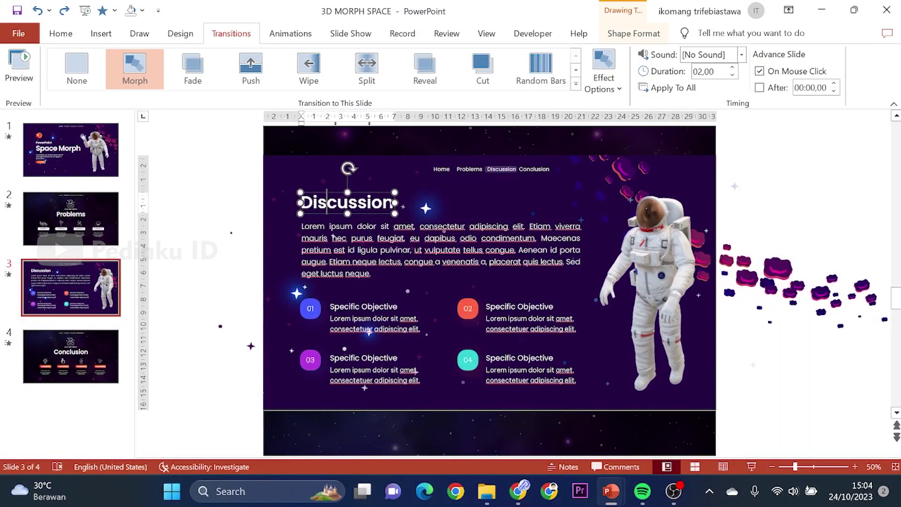
{"action": "left_click", "coordinate": [364, 357], "text": "shift"}
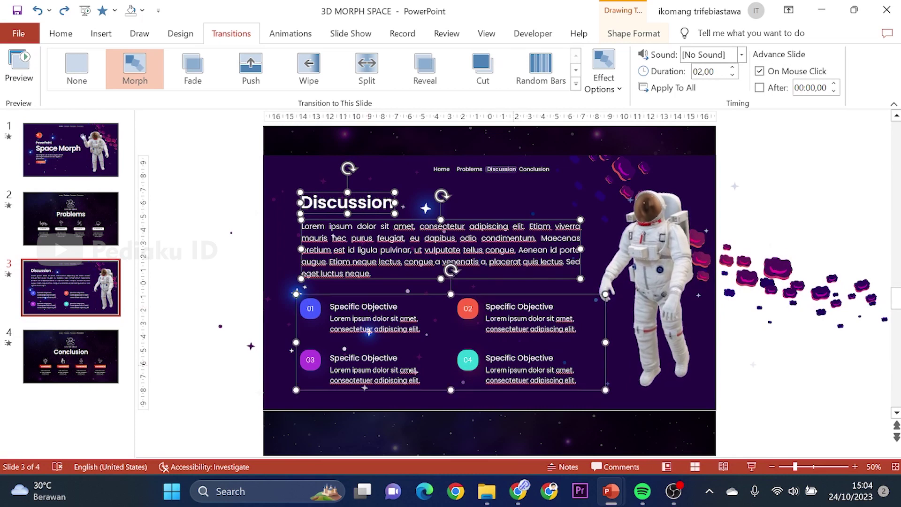
{"action": "key", "text": "alt+Tab"}
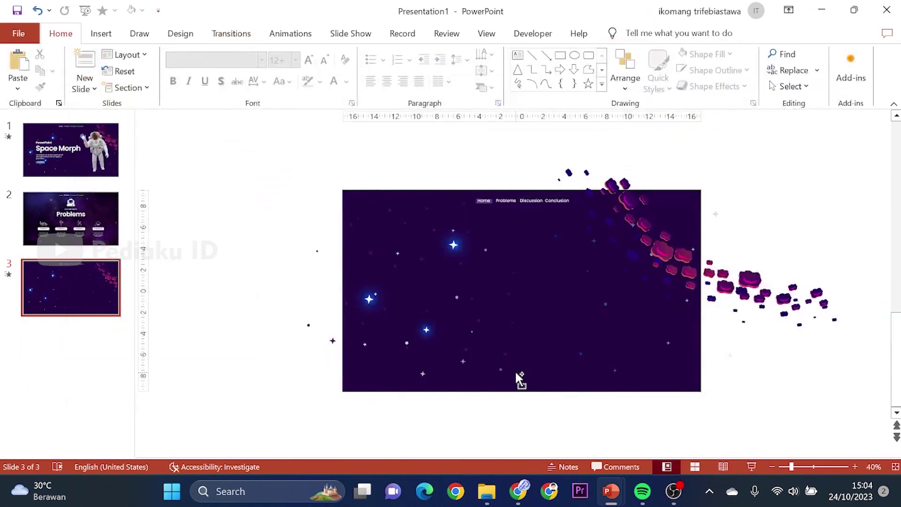
{"action": "key", "text": "ctrl+v"}
{"action": "key", "text": "Escape"}
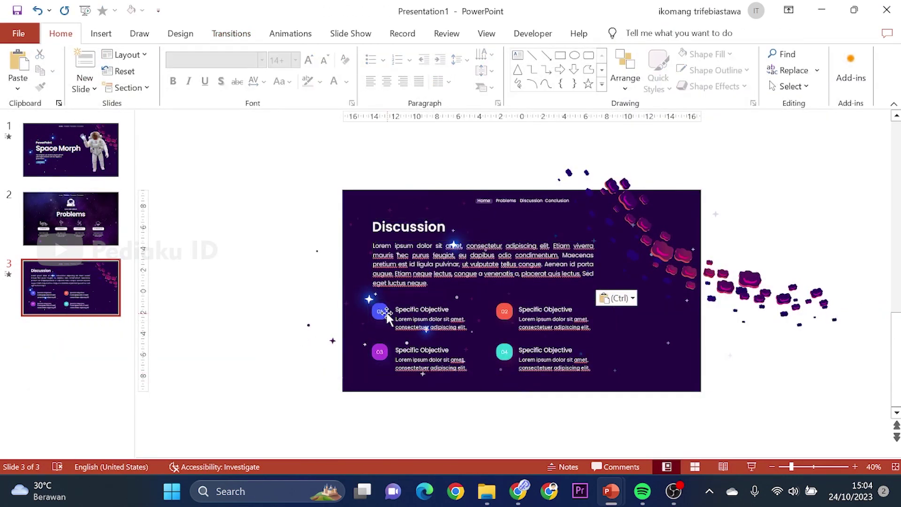
{"action": "left_click", "coordinate": [386, 317]}
- Draw a small dark-blue rounded square with rounder corners and no outline
{"action": "left_click", "coordinate": [102, 33]}
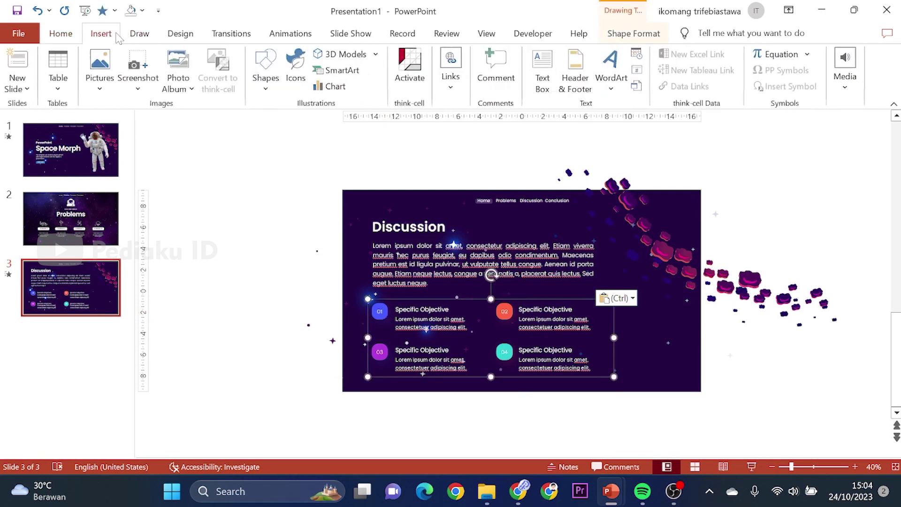
{"action": "left_click", "coordinate": [266, 89]}
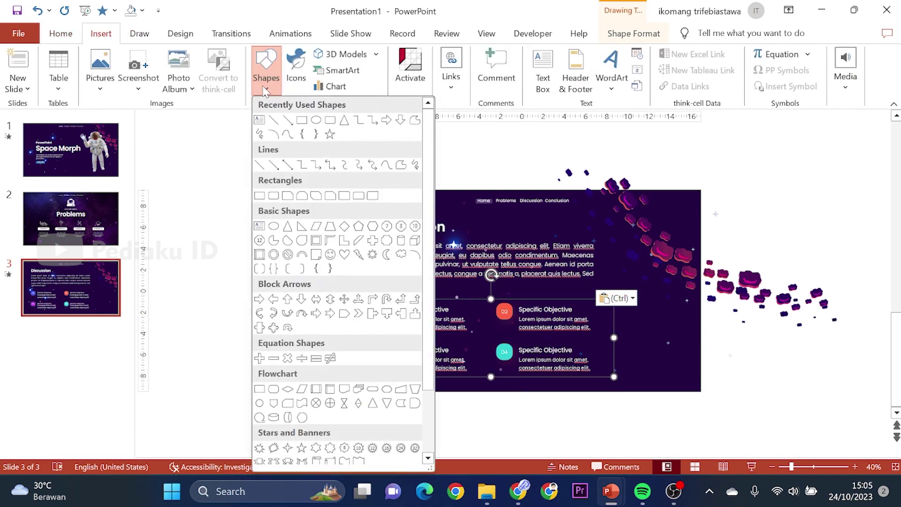
{"action": "left_click", "coordinate": [329, 121]}
{"action": "left_click_drag", "start_coordinate": [251, 239], "coordinate": [270, 257]}
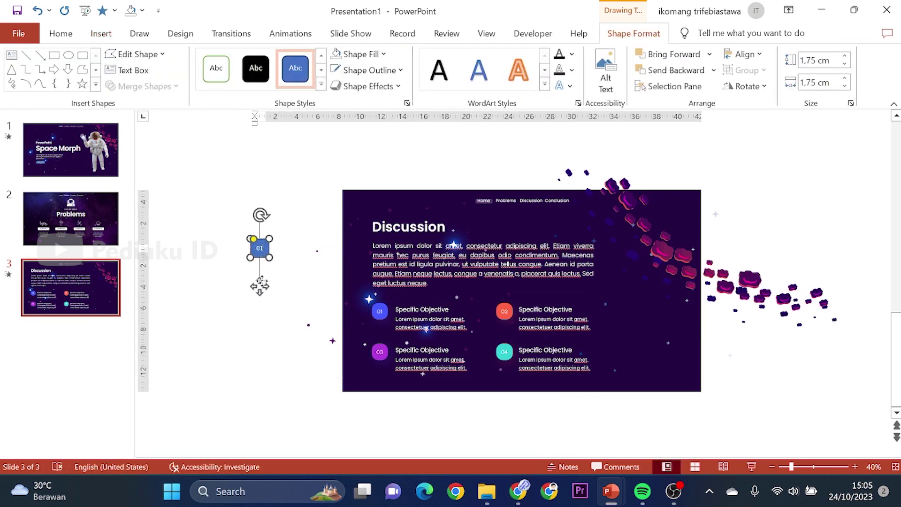
{"action": "left_click", "coordinate": [61, 33]}
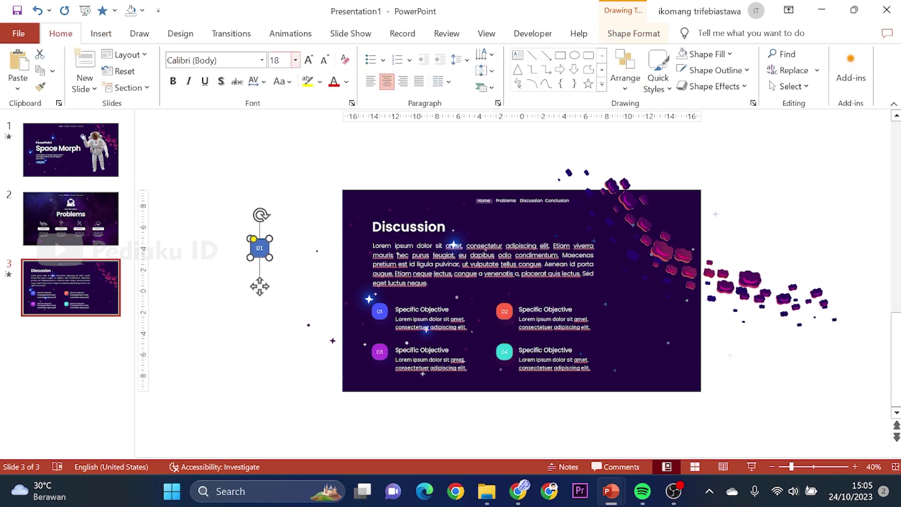
{"action": "left_click", "coordinate": [709, 55]}
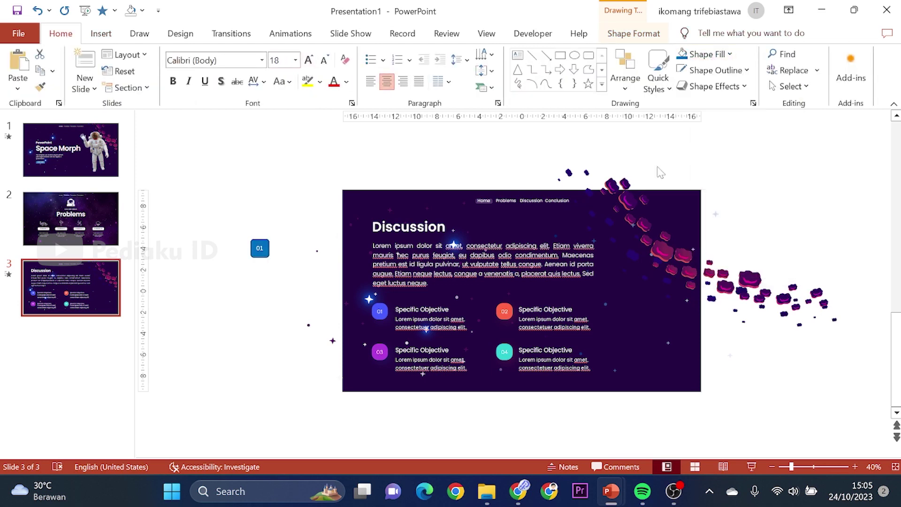
{"action": "left_click", "coordinate": [767, 167]}
{"action": "left_click_drag", "start_coordinate": [255, 241], "coordinate": [258, 245]}
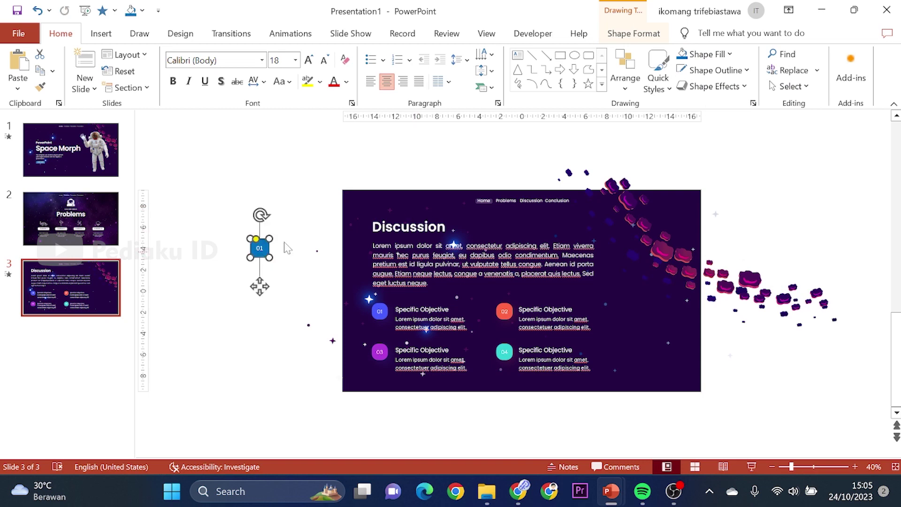
{"action": "left_click", "coordinate": [714, 70]}
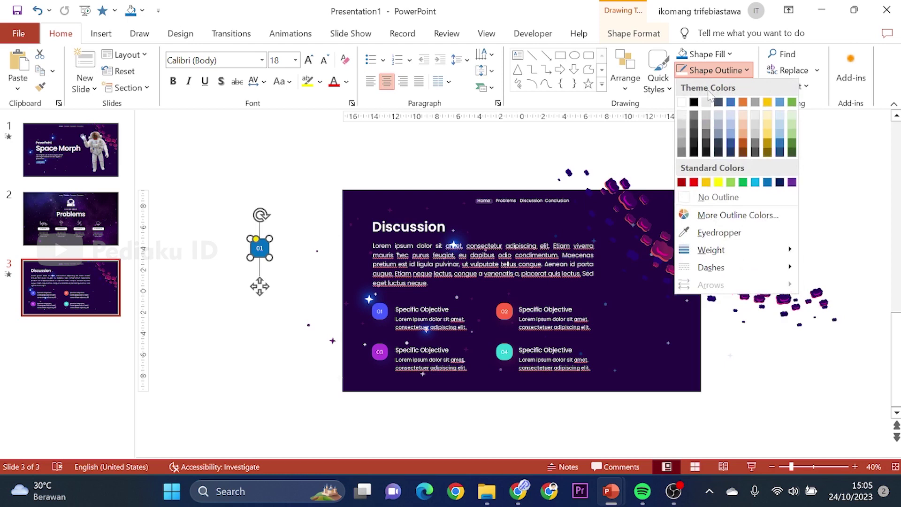
{"action": "left_click", "coordinate": [717, 198]}
- Place the 01 square beside the 02 objective, resize it and fill it gold
{"action": "mouse_move", "coordinate": [260, 287]}
{"action": "left_mouse_down"}
{"action": "mouse_move", "coordinate": [627, 347]}
{"action": "mouse_move", "coordinate": [634, 336]}
{"action": "left_mouse_up"}
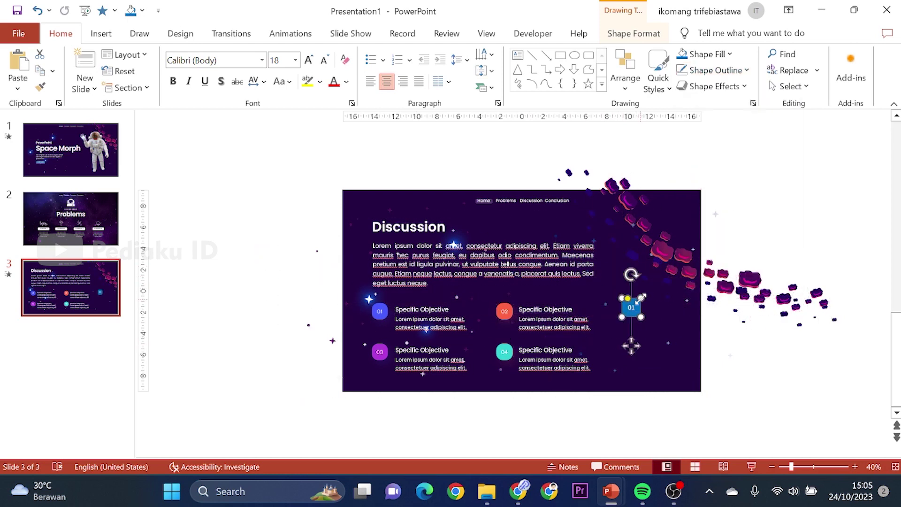
{"action": "left_click_drag", "start_coordinate": [641, 298], "coordinate": [639, 300]}
{"action": "left_click_drag", "start_coordinate": [628, 345], "coordinate": [618, 348]}
{"action": "left_click", "coordinate": [707, 54]}
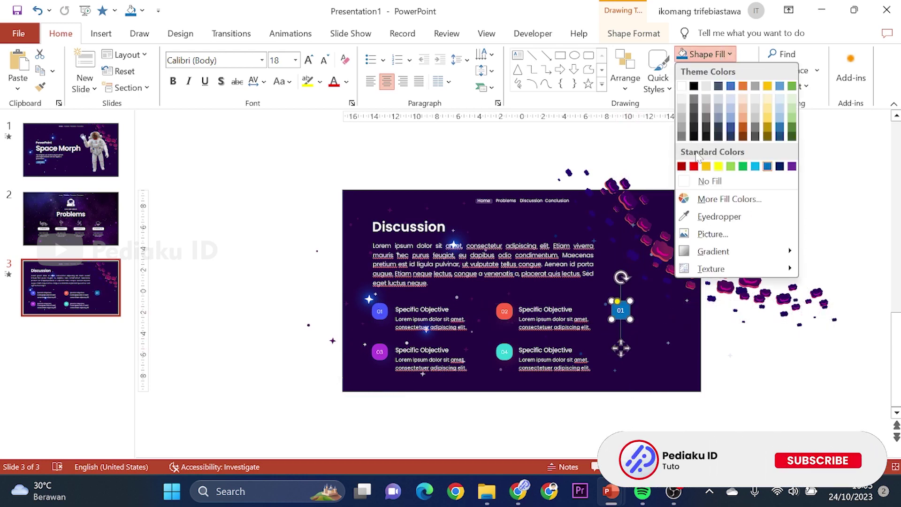
{"action": "left_click", "coordinate": [707, 166]}
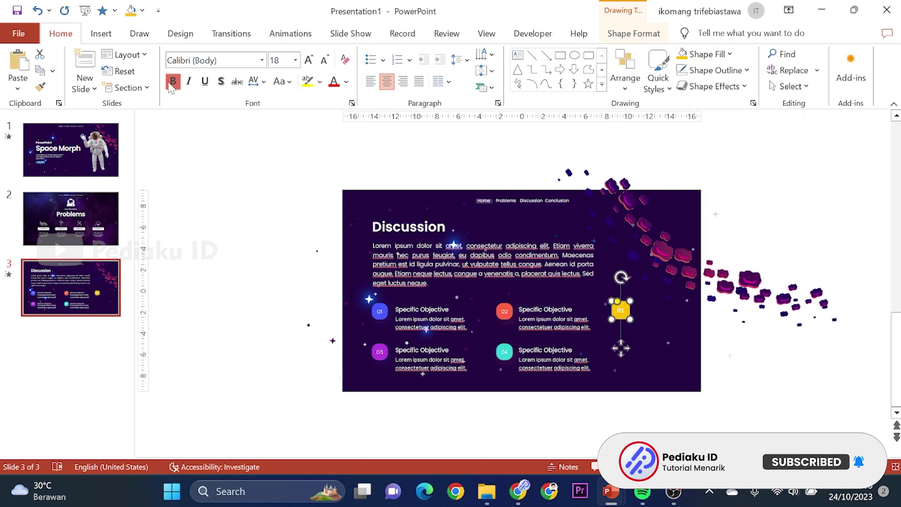
{"action": "left_click", "coordinate": [215, 203]}
{"action": "left_click", "coordinate": [625, 309]}
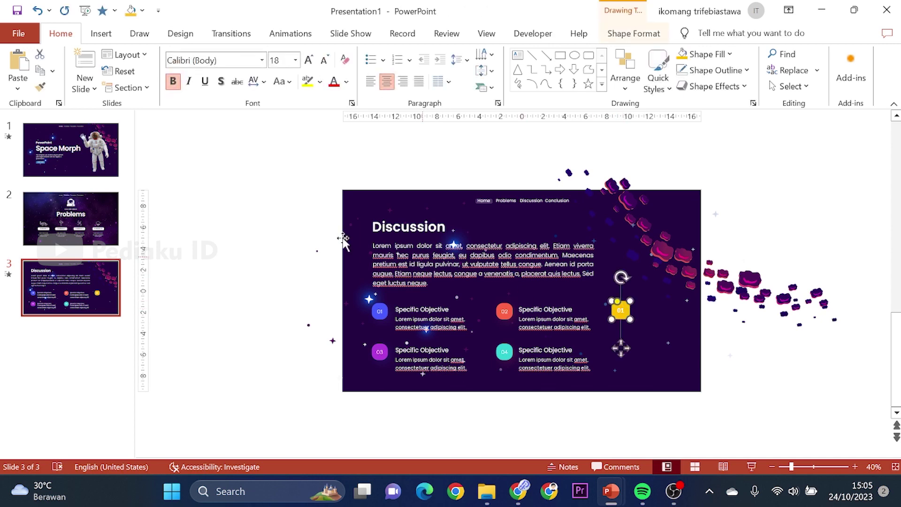
{"action": "left_click", "coordinate": [101, 34]}
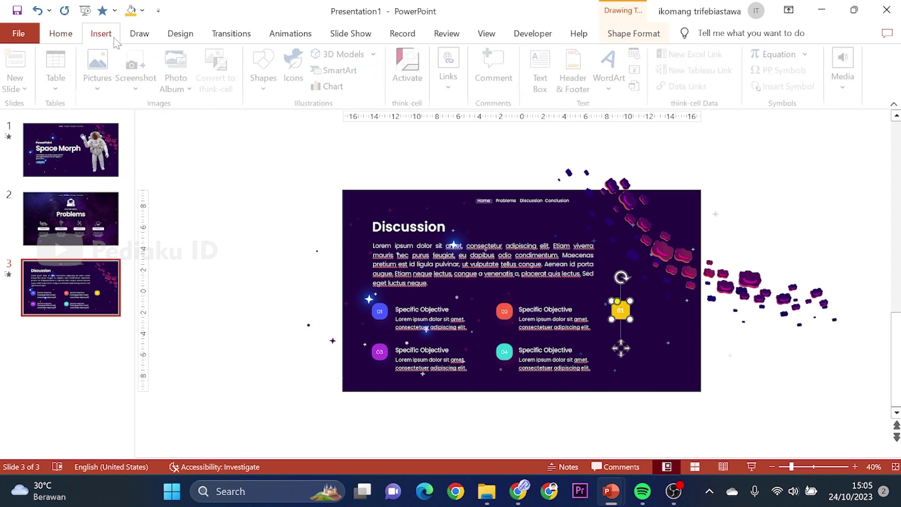
- Add a white 'Diskusi 1' text box beside the yellow 01 badge
{"action": "left_click", "coordinate": [266, 71]}
{"action": "left_click", "coordinate": [260, 120]}
{"action": "left_click", "coordinate": [261, 175]}
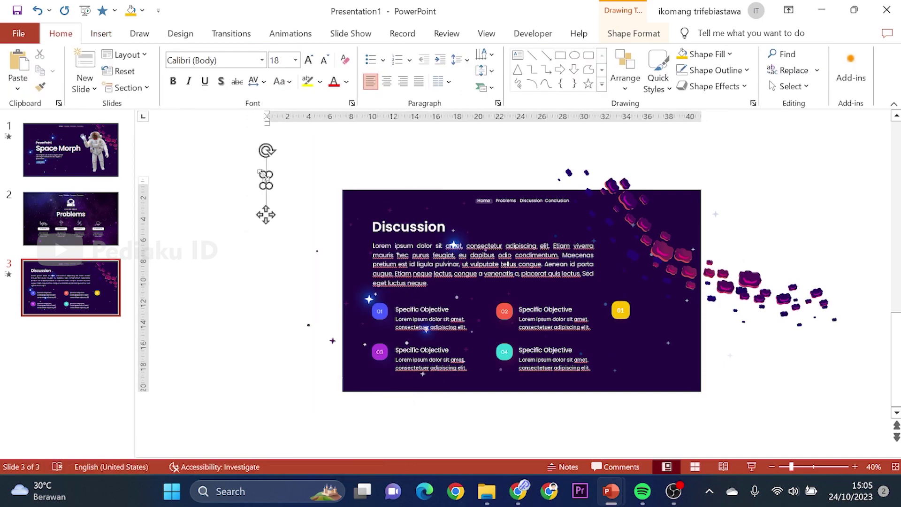
{"action": "type", "text": "Disk"}
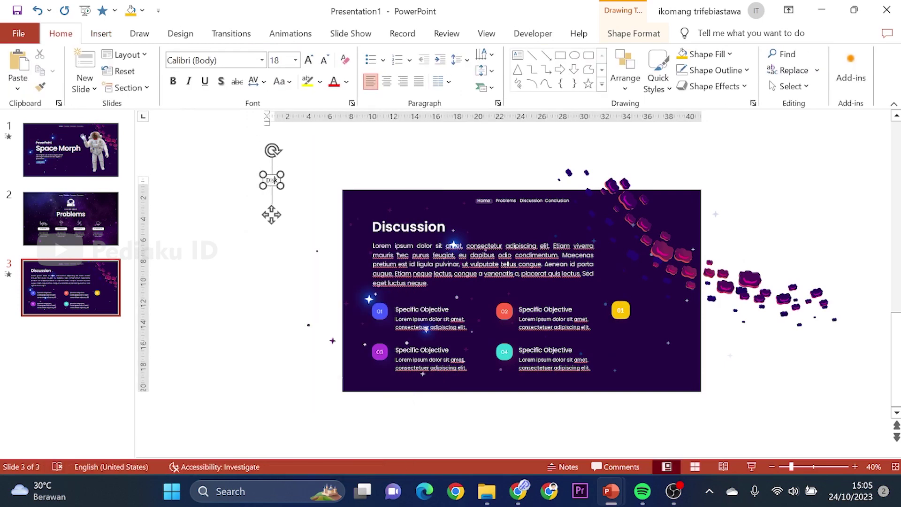
{"action": "type", "text": "usi 1"}
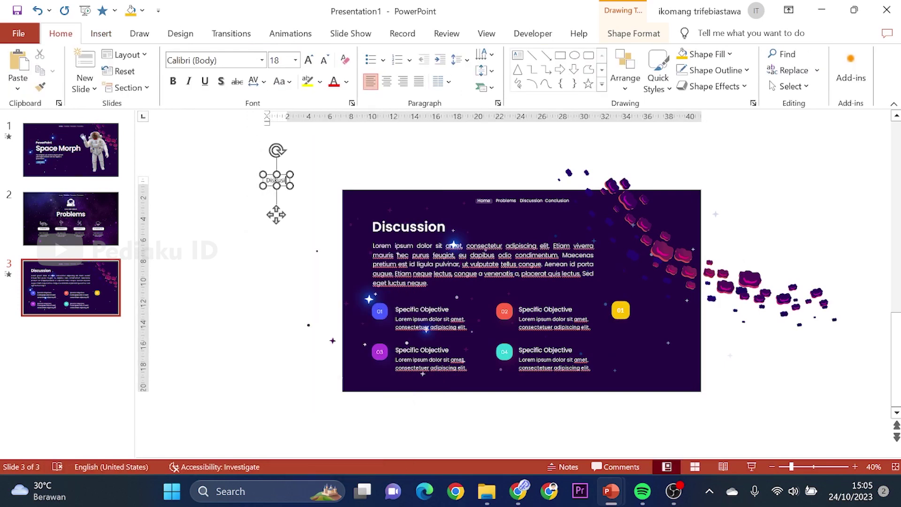
{"action": "left_click", "coordinate": [291, 184]}
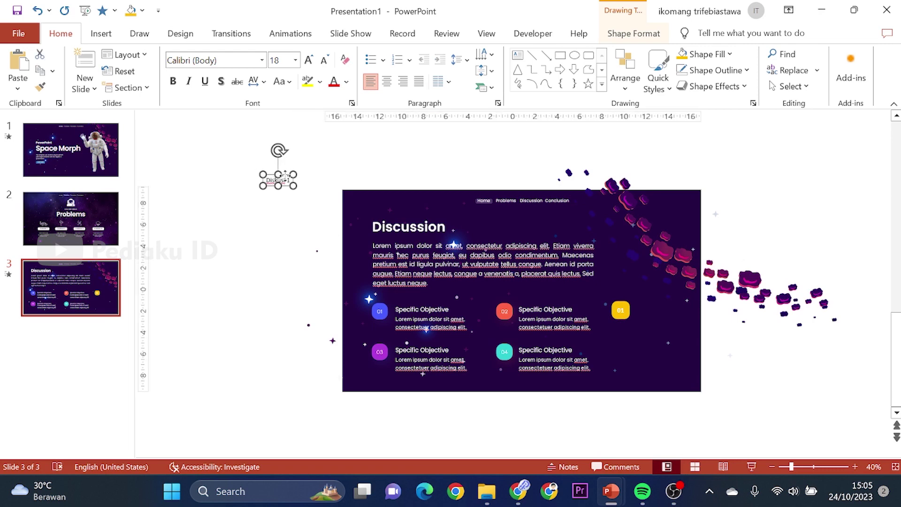
{"action": "left_click_drag", "start_coordinate": [291, 185], "coordinate": [643, 307]}
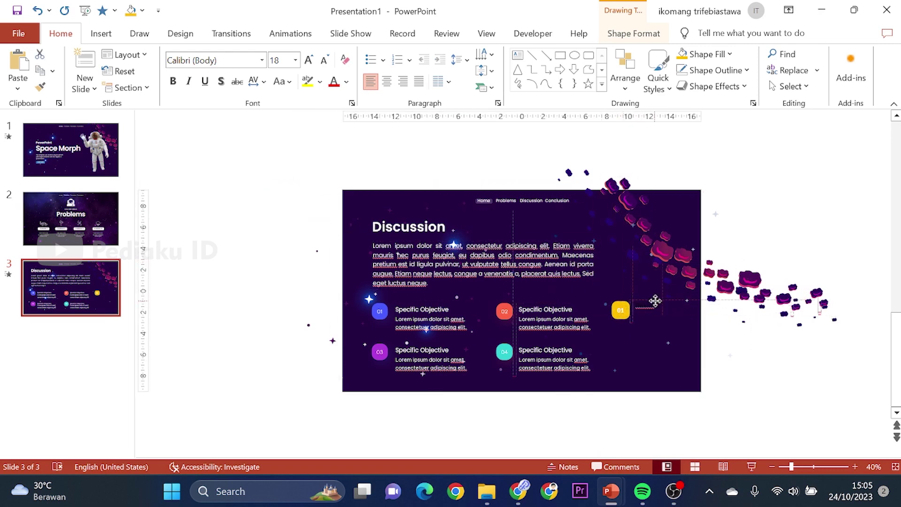
{"action": "left_click", "coordinate": [346, 82]}
{"action": "left_click", "coordinate": [334, 113]}
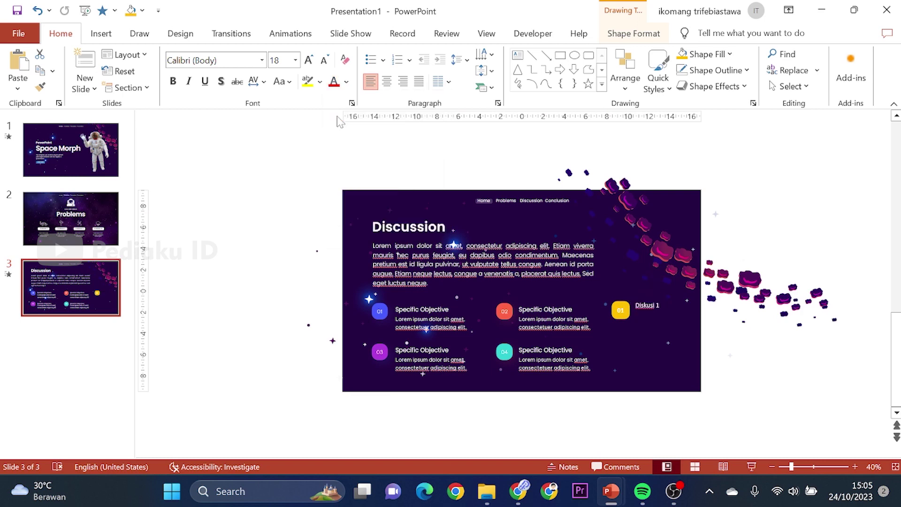
{"action": "left_click", "coordinate": [737, 351]}
- Delete the Diskusi 1 label together with the 01 badge
{"action": "left_click", "coordinate": [650, 306]}
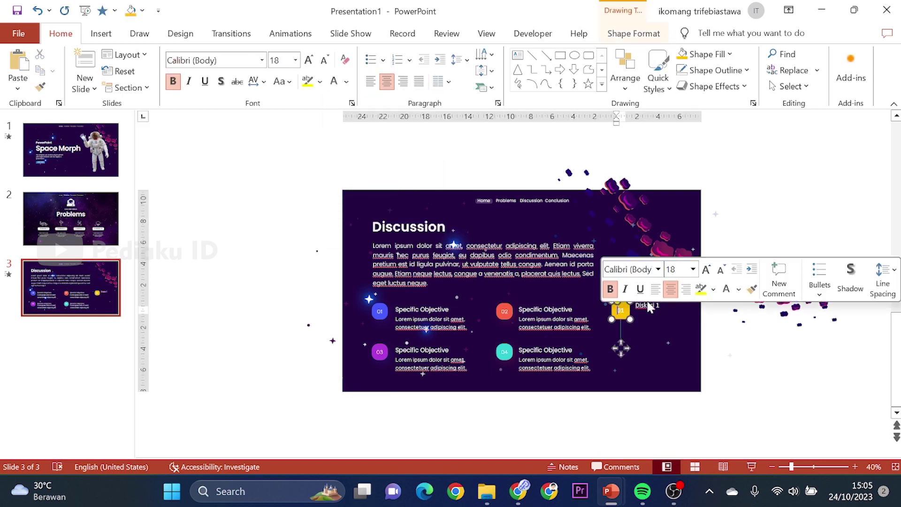
{"action": "left_click", "coordinate": [647, 307], "text": "shift"}
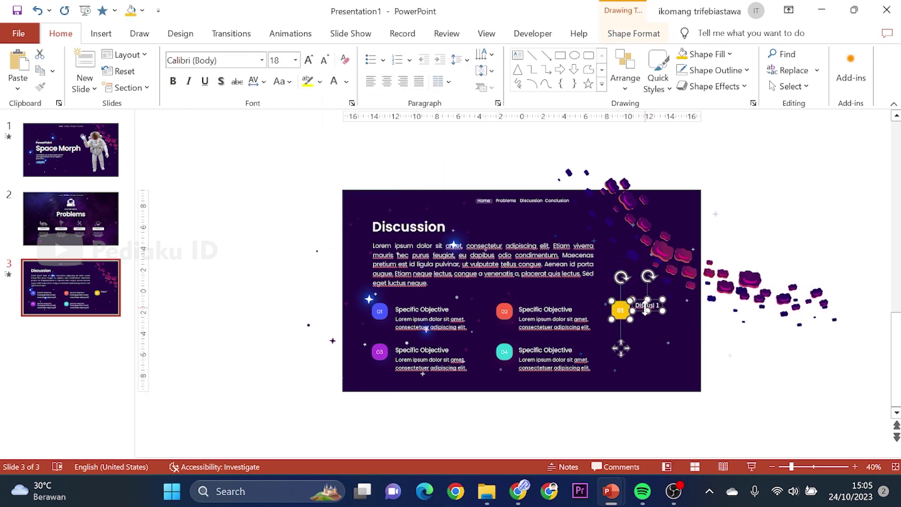
{"action": "key", "text": "Delete"}
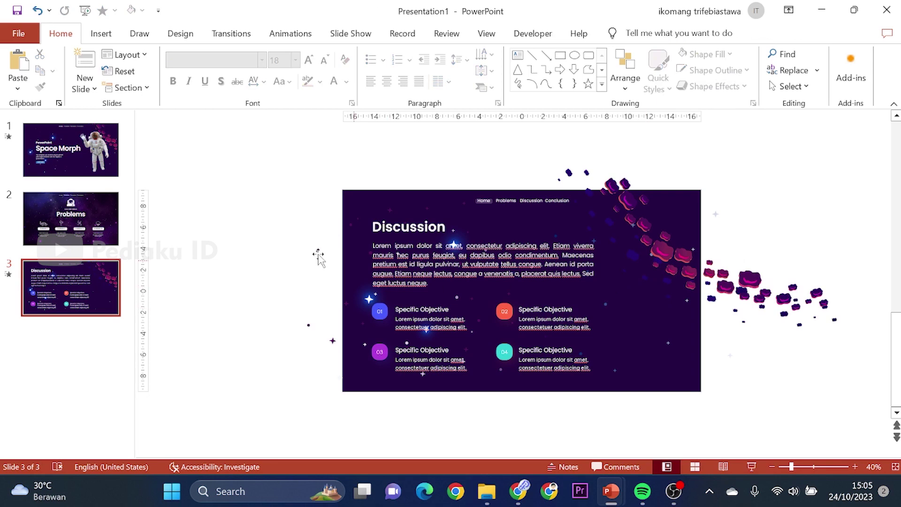
- Copy the astronaut 3D model from 3D MORPH SPACE and paste it onto Presentation1's Discussion slide
{"action": "left_click", "coordinate": [317, 254]}
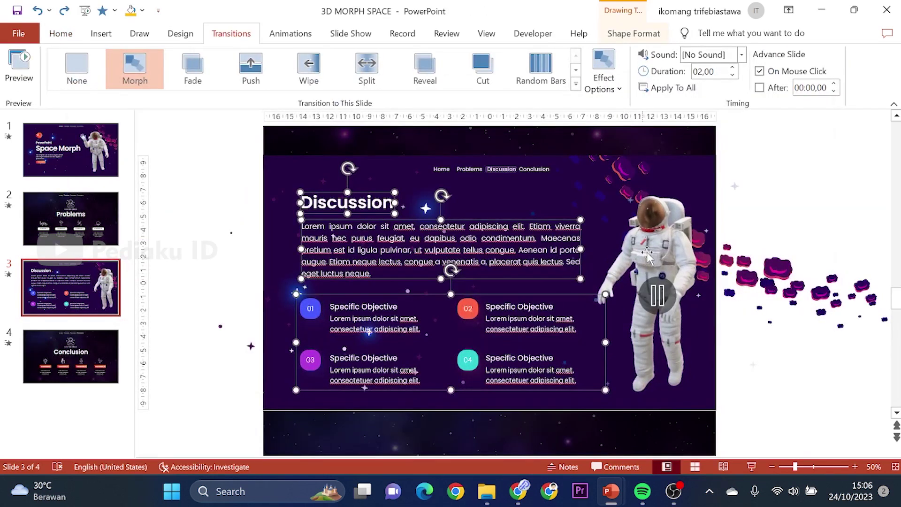
{"action": "left_click", "coordinate": [648, 256]}
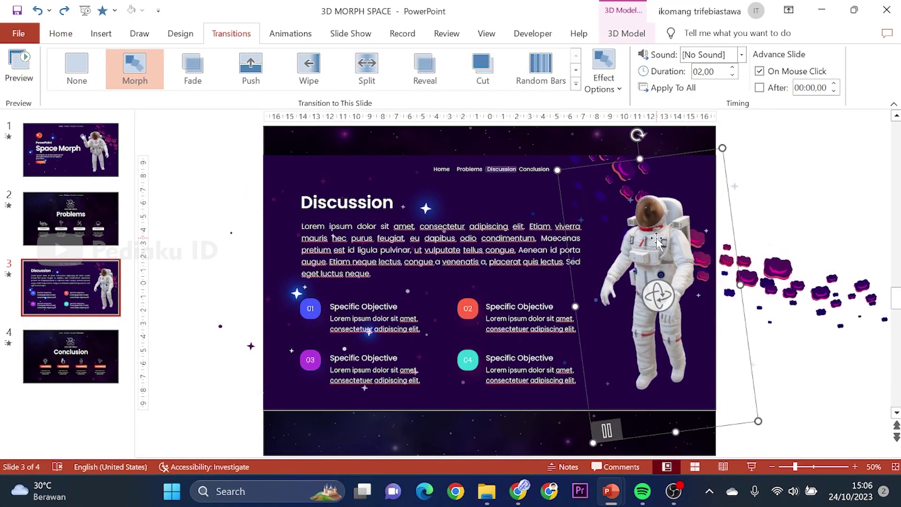
{"action": "key", "text": "alt+Tab"}
{"action": "key", "text": "ctrl+v"}
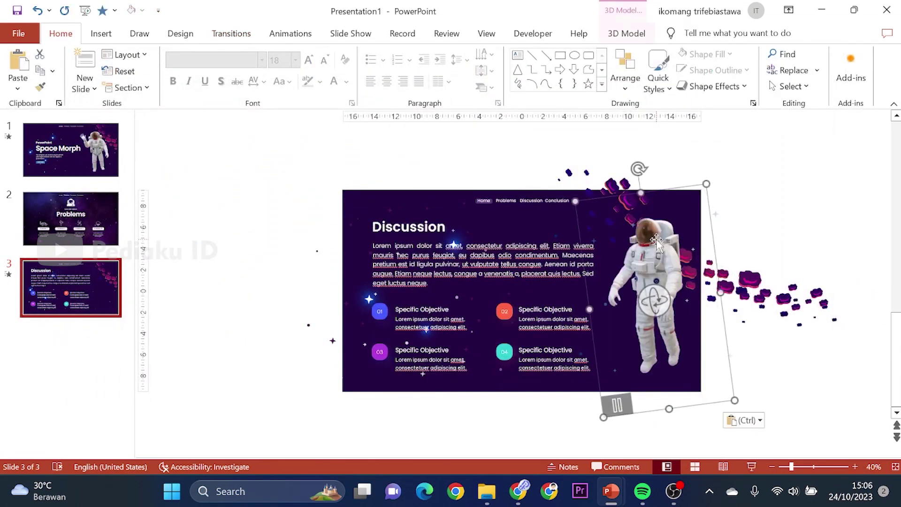
{"action": "left_click", "coordinate": [741, 219]}
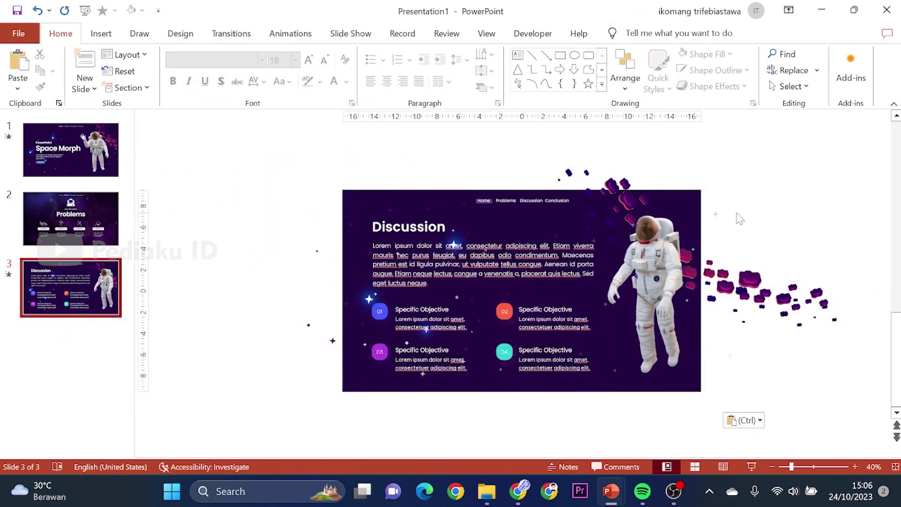
- Duplicate the Problems slide and move the copy to the end of the deck
{"action": "left_click", "coordinate": [82, 235]}
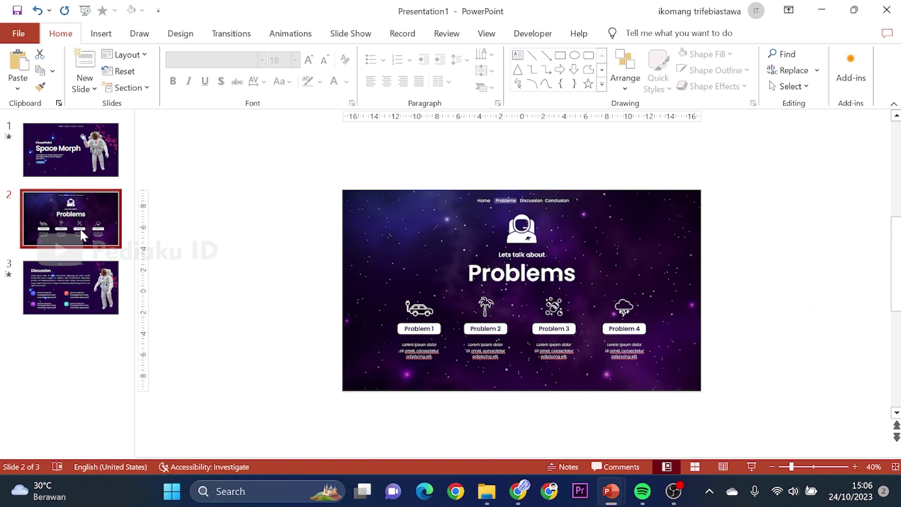
{"action": "key", "text": "ctrl+d"}
{"action": "left_click_drag", "start_coordinate": [78, 271], "coordinate": [105, 398]}
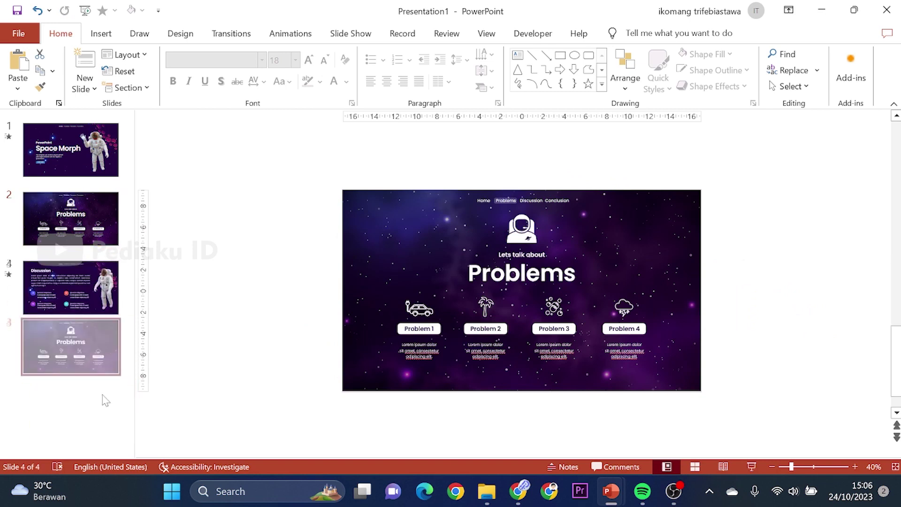
- Go to the 3D MORPH SPACE deck's Conclusion slide and select its title
{"action": "key", "text": "alt+Tab"}
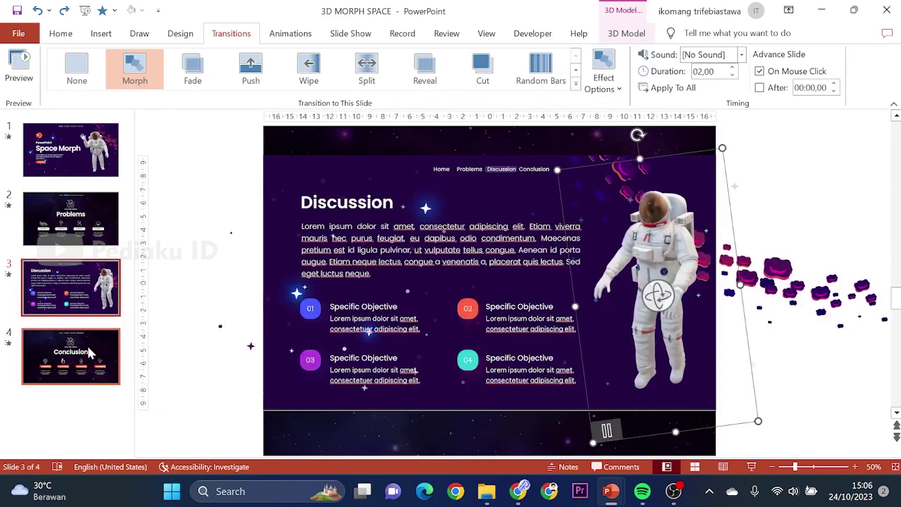
{"action": "left_click", "coordinate": [85, 345]}
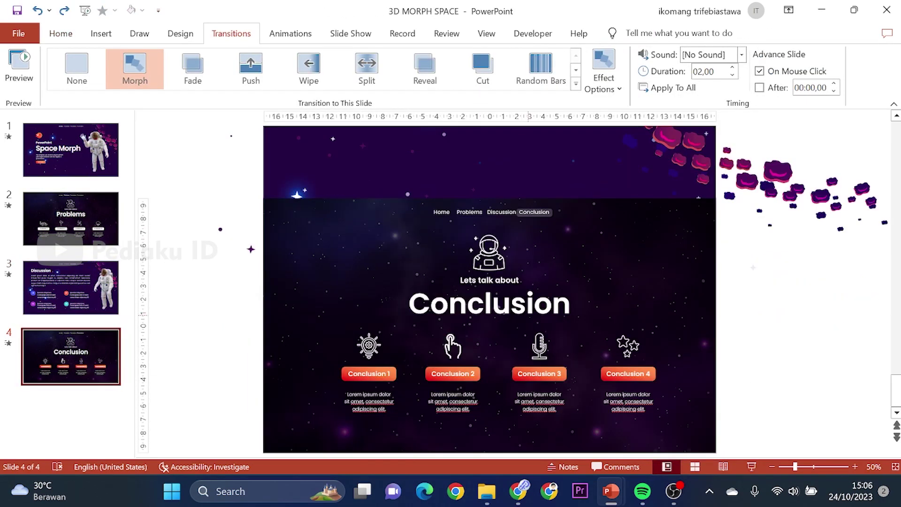
{"action": "left_click", "coordinate": [511, 309]}
- Copy the Conclusion title and its four items from 3D MORPH SPACE
{"action": "left_click", "coordinate": [514, 275]}
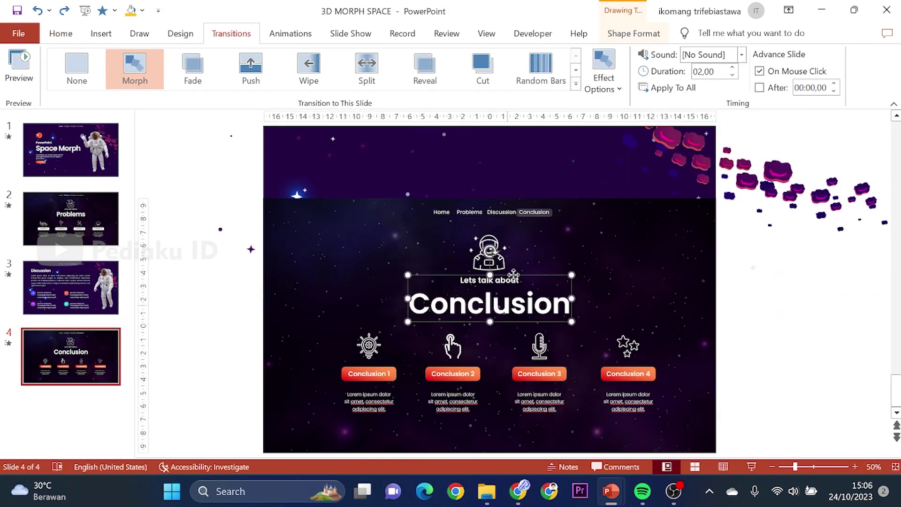
{"action": "left_click_drag", "start_coordinate": [244, 327], "coordinate": [704, 432]}
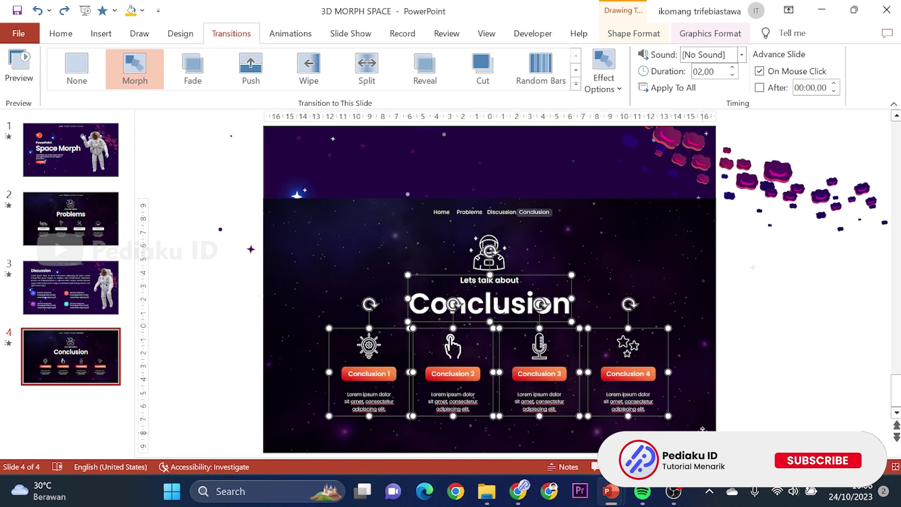
{"action": "key", "text": "alt+Tab"}
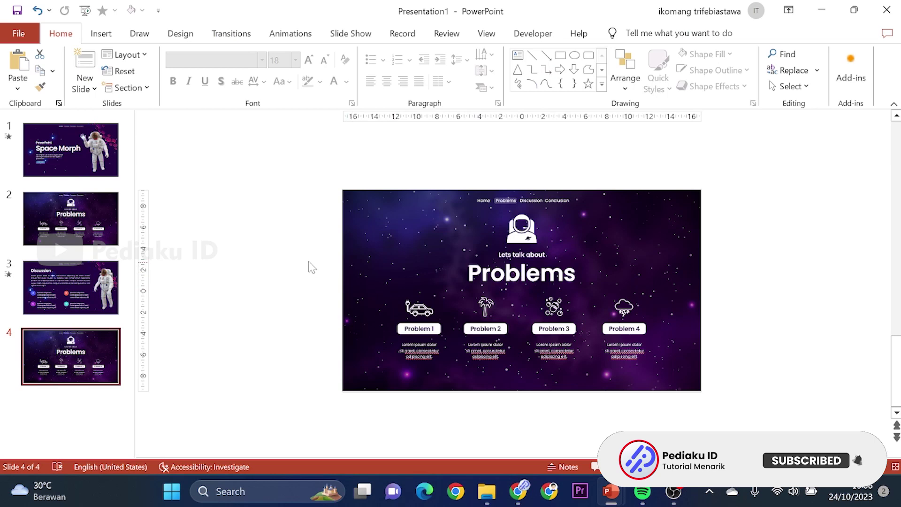
- Delete the four Problem icon groups and the Problems title from slide 4
{"action": "left_click_drag", "start_coordinate": [301, 256], "coordinate": [713, 402]}
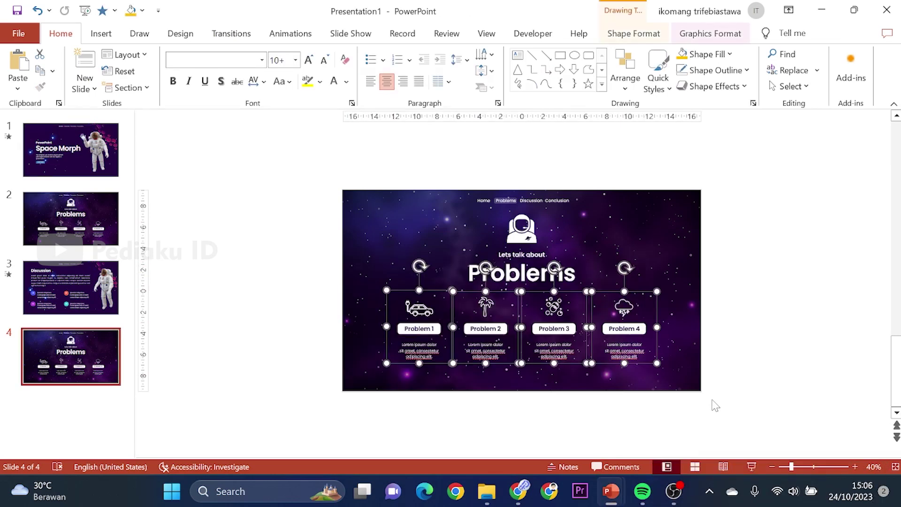
{"action": "key", "text": "Delete"}
{"action": "left_click", "coordinate": [577, 275]}
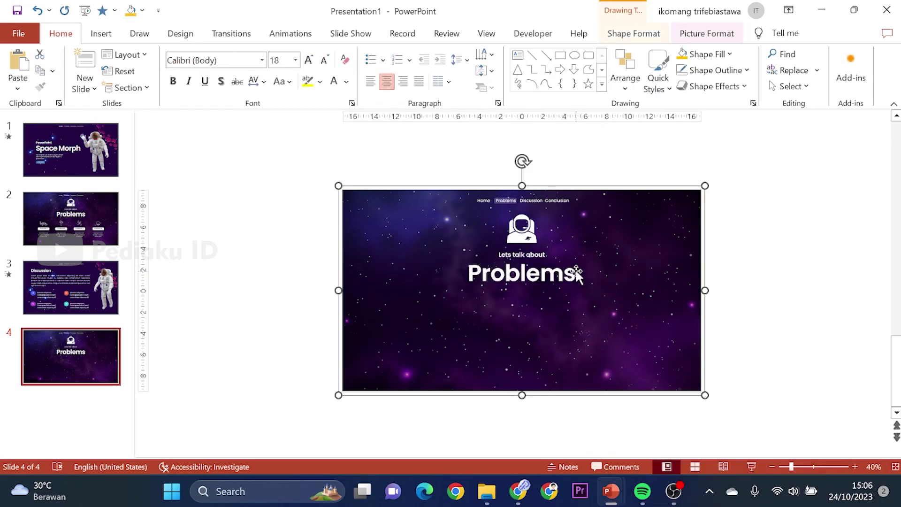
{"action": "key", "text": "Delete"}
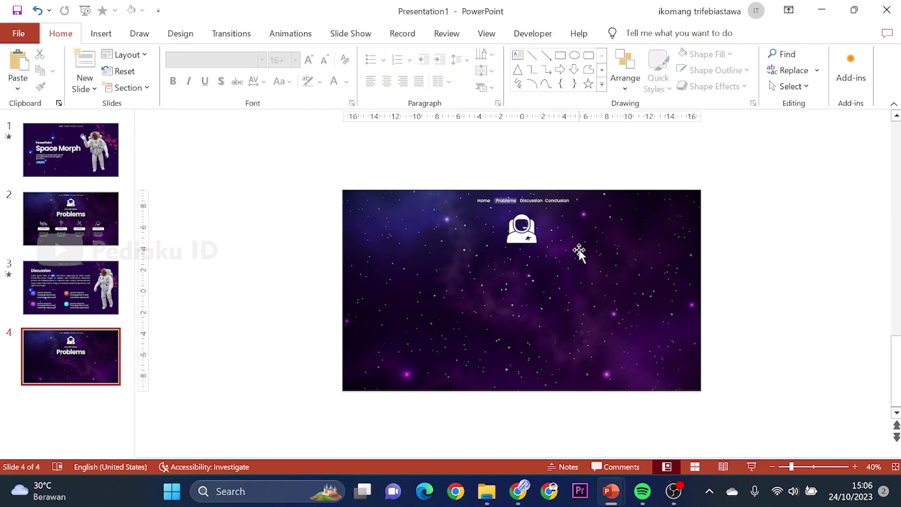
- Paste the Conclusion title and four items onto slide 4
{"action": "key", "text": "ctrl+v"}
{"action": "left_click", "coordinate": [797, 311]}
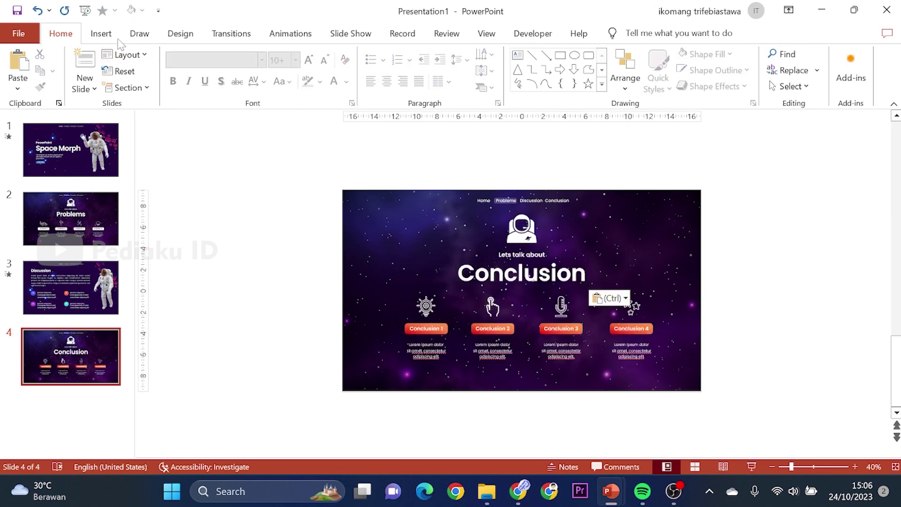
{"action": "left_click", "coordinate": [101, 33]}
{"action": "left_click", "coordinate": [266, 70]}
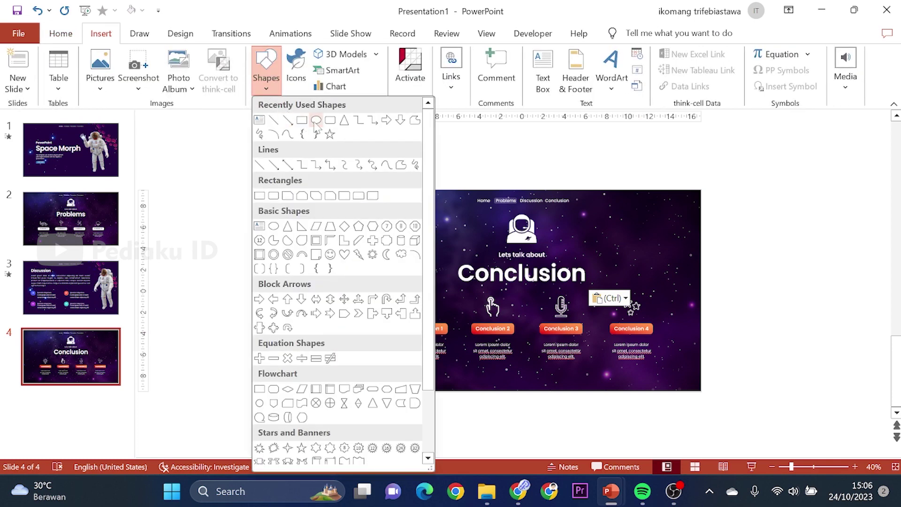
- Draw a rounded rectangle at the slide's top left and give it a two-stop gradient fill
{"action": "left_click", "coordinate": [330, 121]}
{"action": "left_click_drag", "start_coordinate": [378, 223], "coordinate": [455, 245]}
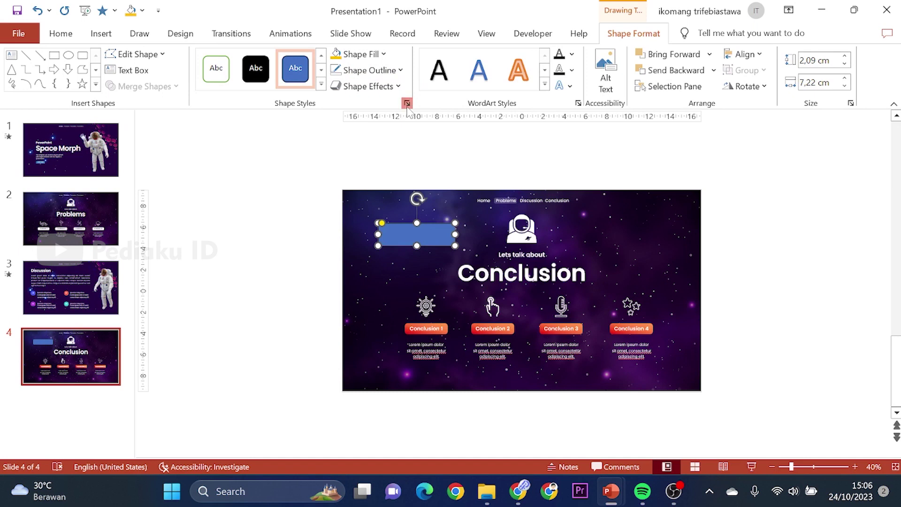
{"action": "left_click", "coordinate": [407, 104]}
{"action": "left_click", "coordinate": [731, 261]}
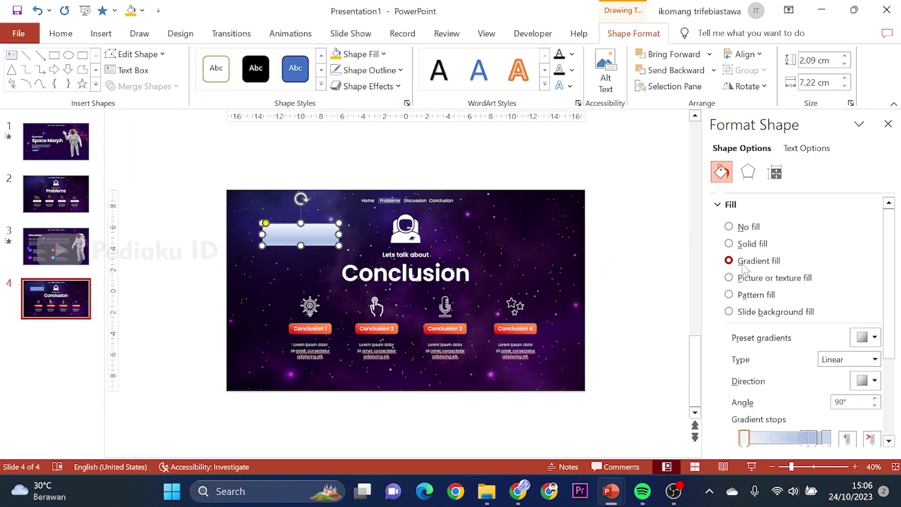
{"action": "scroll", "coordinate": [897, 290], "scroll_direction": "down", "scroll_amount": 3}
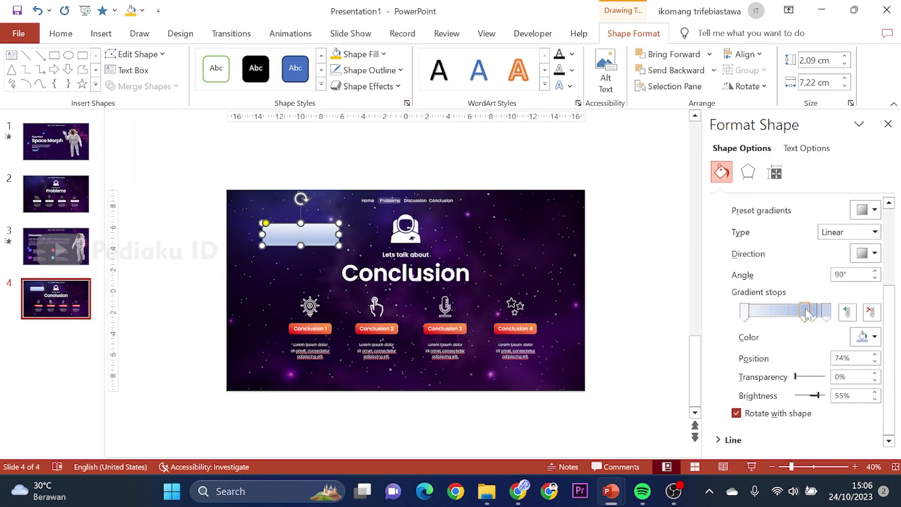
{"action": "left_click", "coordinate": [871, 312]}
{"action": "left_click", "coordinate": [813, 312]}
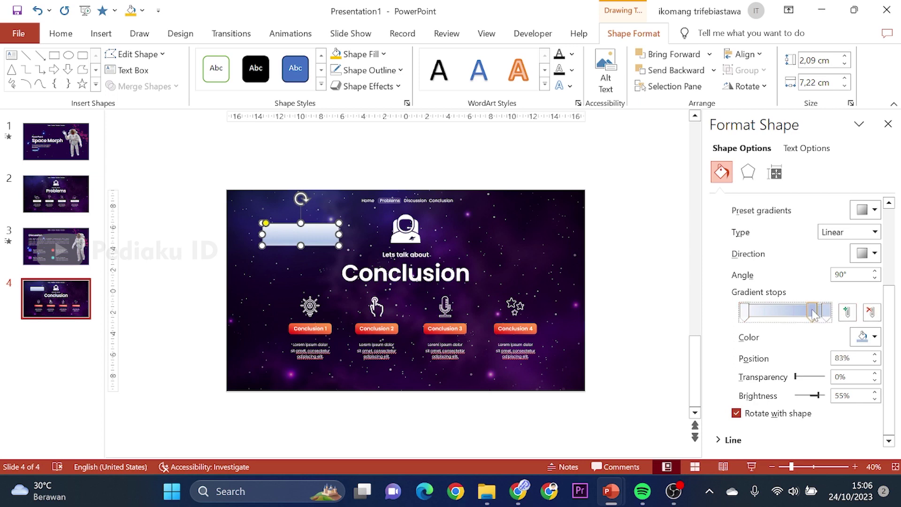
{"action": "left_click", "coordinate": [872, 314]}
- Set the gradient stops to dark red and yellow and rotate the angle to 340°
{"action": "left_click", "coordinate": [866, 337]}
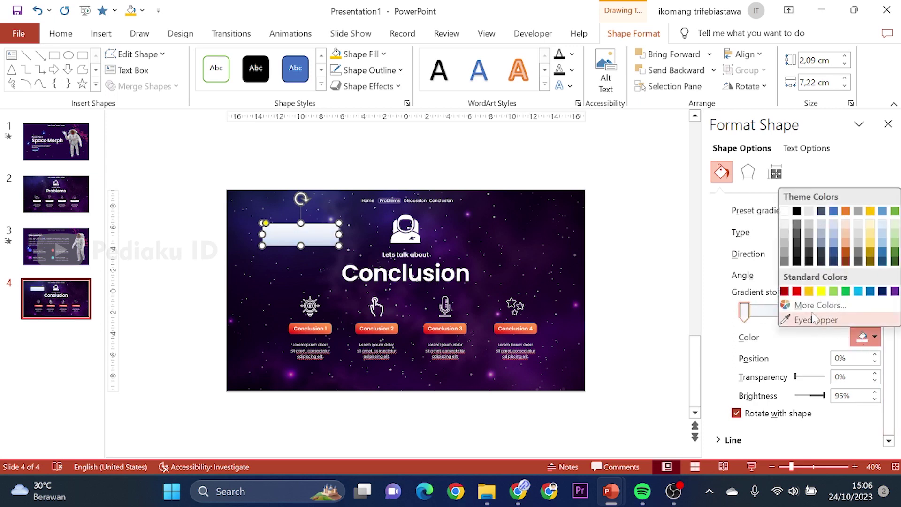
{"action": "left_click", "coordinate": [784, 291]}
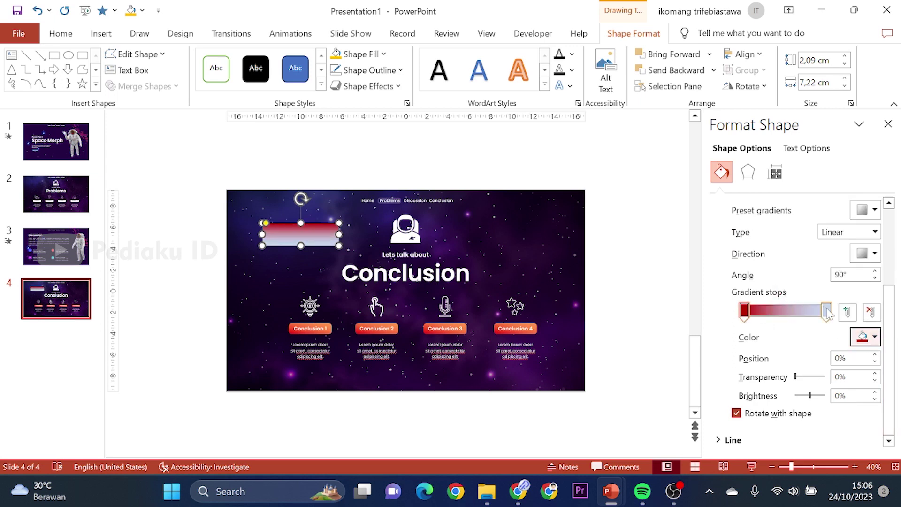
{"action": "left_click", "coordinate": [828, 313]}
{"action": "left_click", "coordinate": [866, 336]}
{"action": "left_click", "coordinate": [810, 292]}
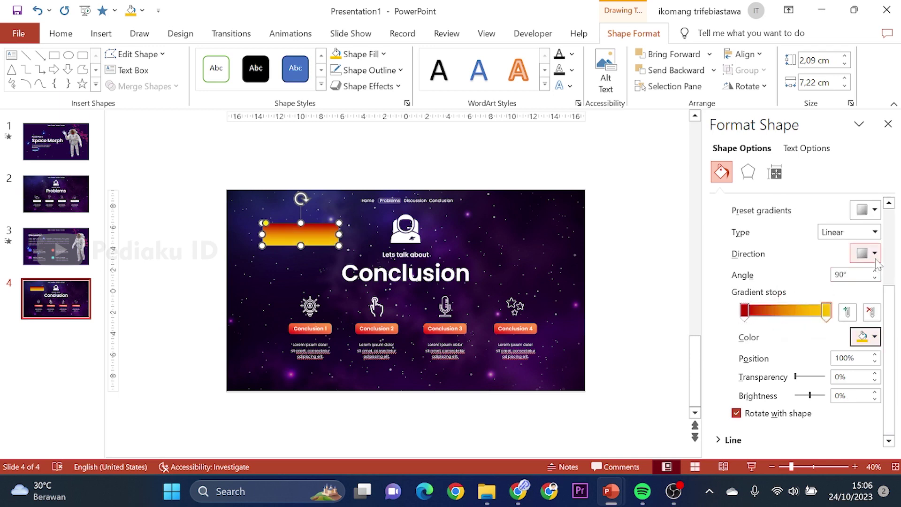
{"action": "left_click", "coordinate": [876, 272]}
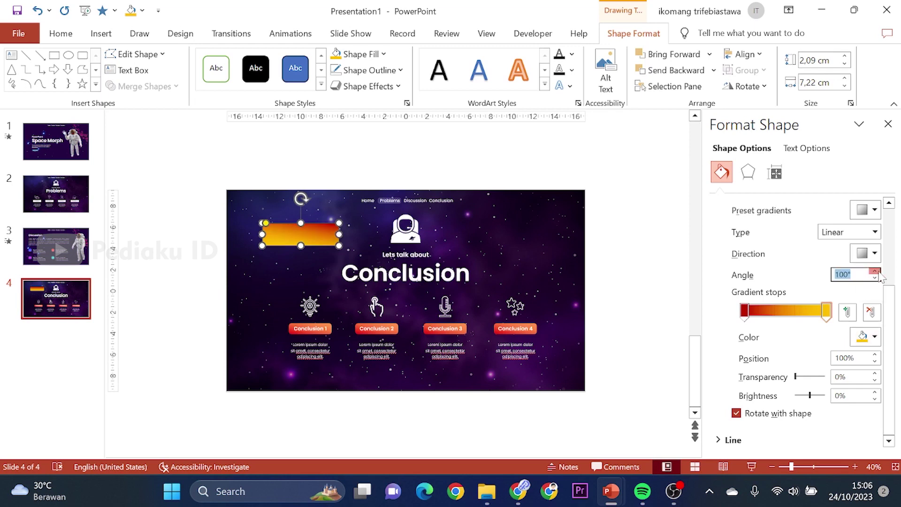
{"action": "left_click", "coordinate": [876, 272]}
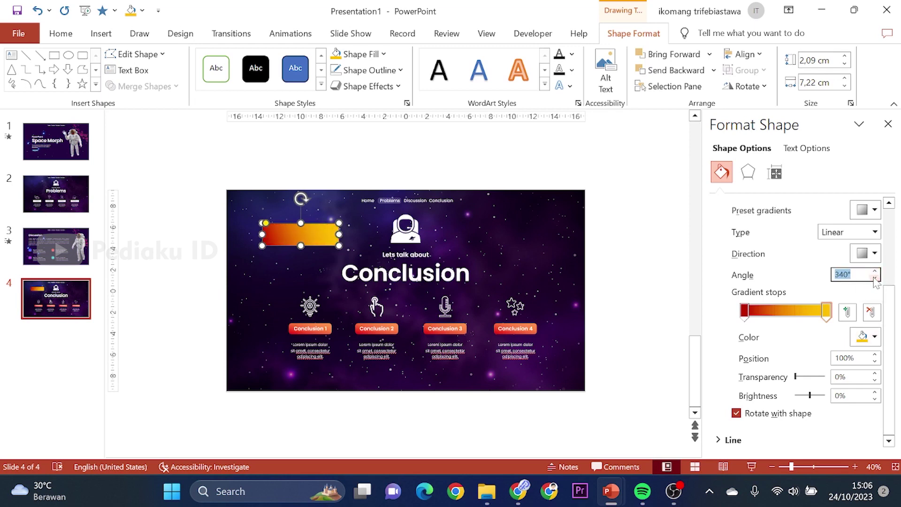
{"action": "left_click", "coordinate": [629, 244]}
{"action": "left_click", "coordinate": [273, 227]}
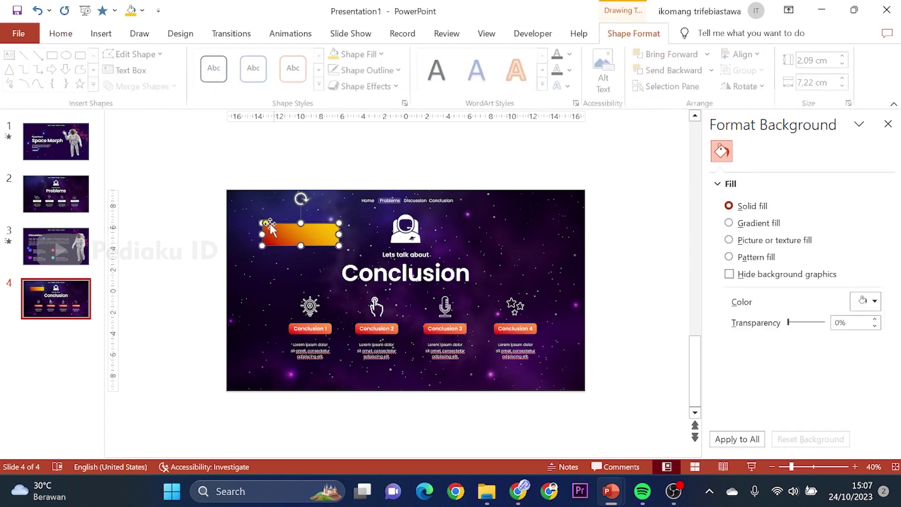
- Shrink the gradient rectangle, label it 'Kesimpulan 1', move it down-left, then delete it
{"action": "left_click", "coordinate": [316, 229]}
{"action": "left_click_drag", "start_coordinate": [339, 224], "coordinate": [320, 228]}
{"action": "left_click", "coordinate": [303, 238]}
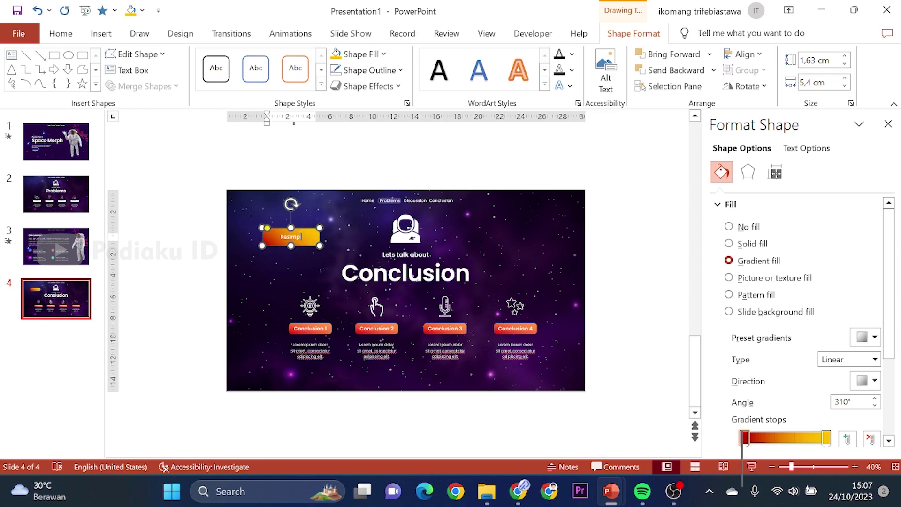
{"action": "type", "text": "ulan 1"}
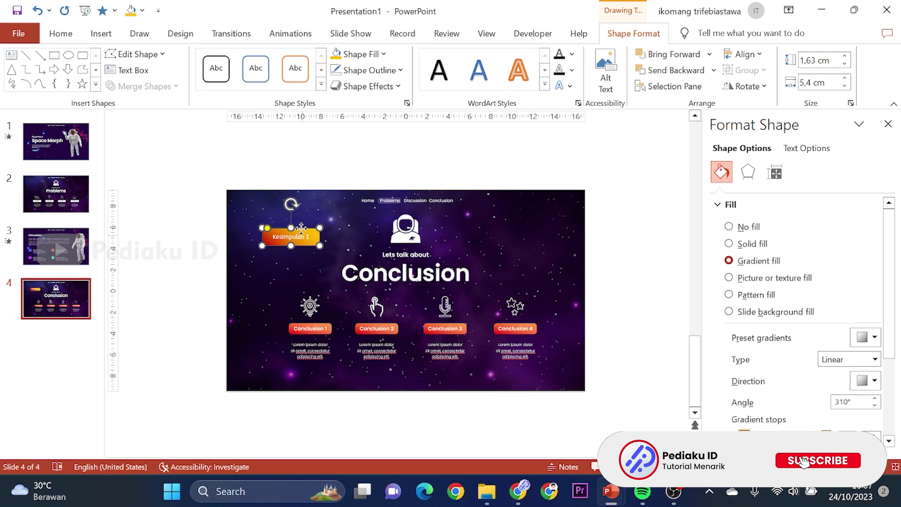
{"action": "key", "text": "Escape"}
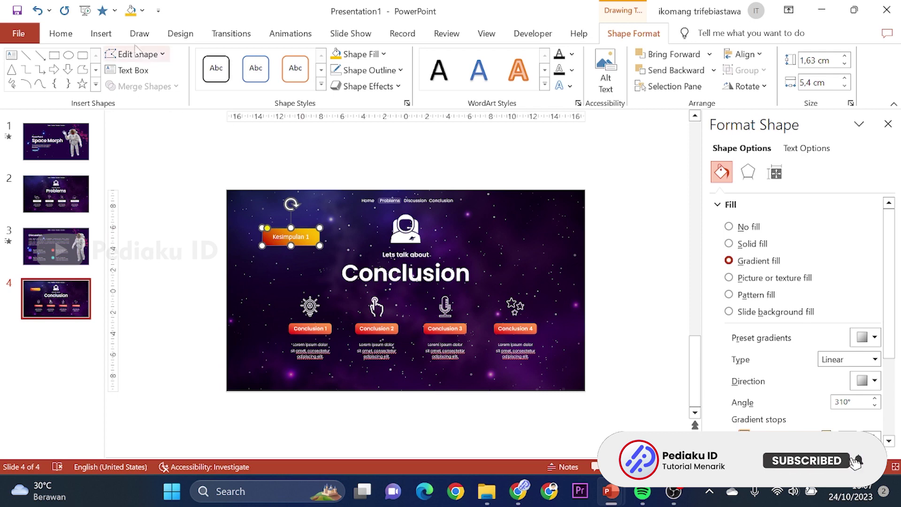
{"action": "left_click_drag", "start_coordinate": [300, 232], "coordinate": [276, 277]}
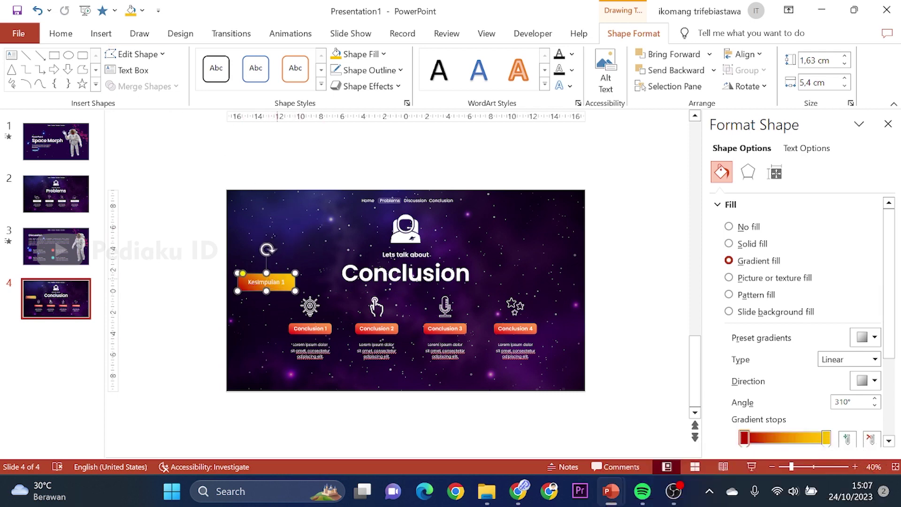
{"action": "key", "text": "Delete"}
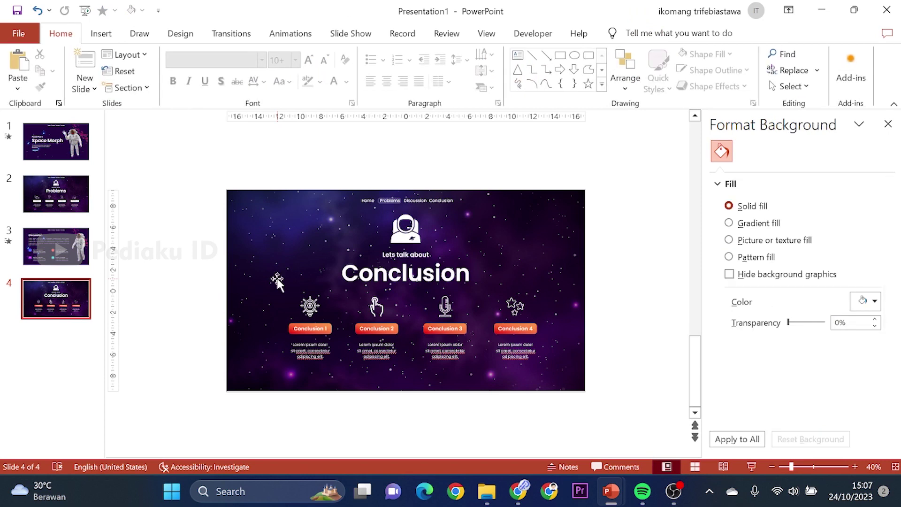
- Review all four slides, then zoom the Space Morph title slide to 30% and select all its objects
{"action": "left_click", "coordinate": [68, 143]}
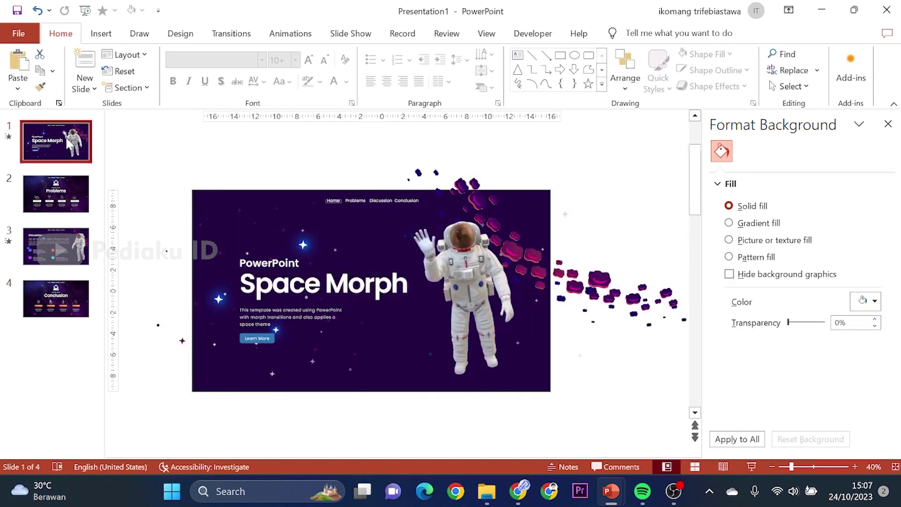
{"action": "left_click", "coordinate": [60, 193]}
{"action": "left_click", "coordinate": [59, 230]}
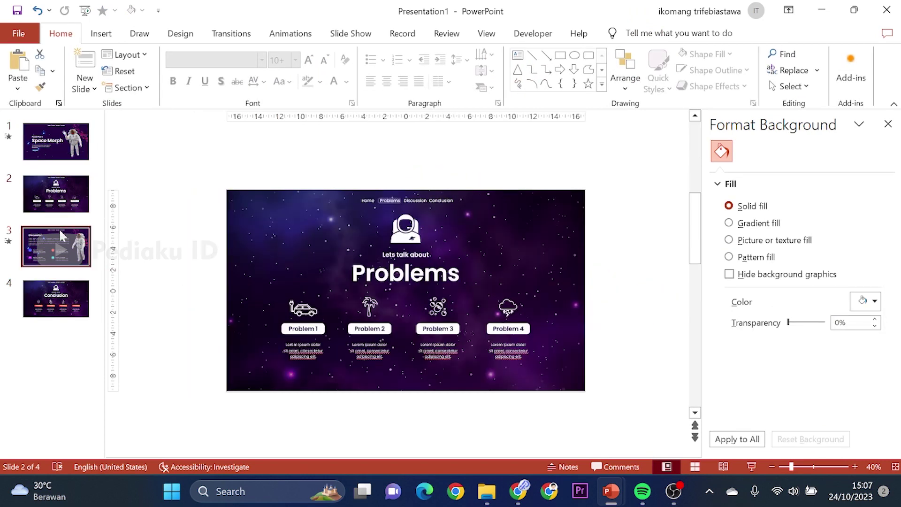
{"action": "left_click", "coordinate": [71, 289]}
{"action": "left_click", "coordinate": [56, 141]}
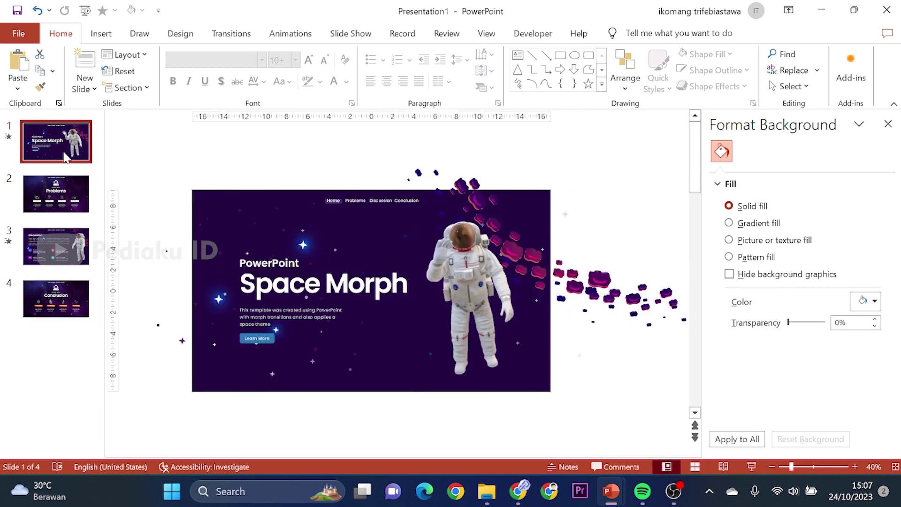
{"action": "left_click", "coordinate": [772, 467]}
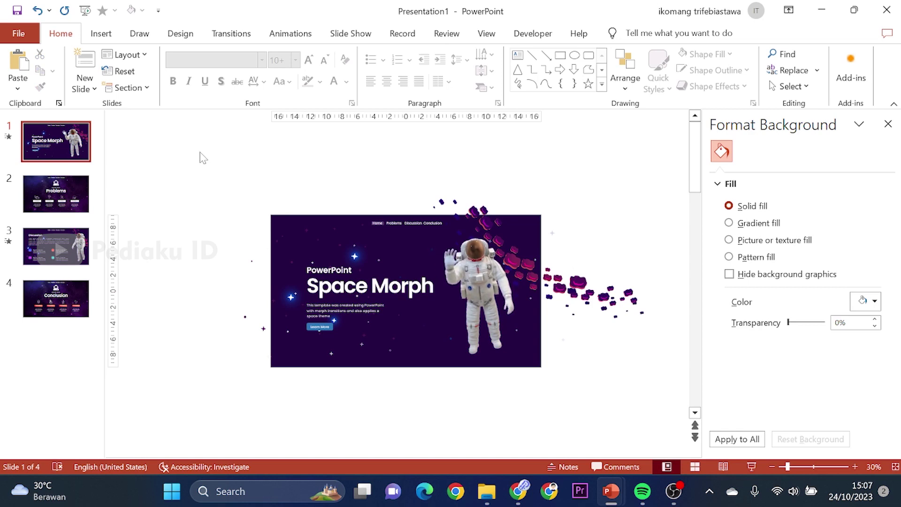
{"action": "key", "text": "ctrl+a"}
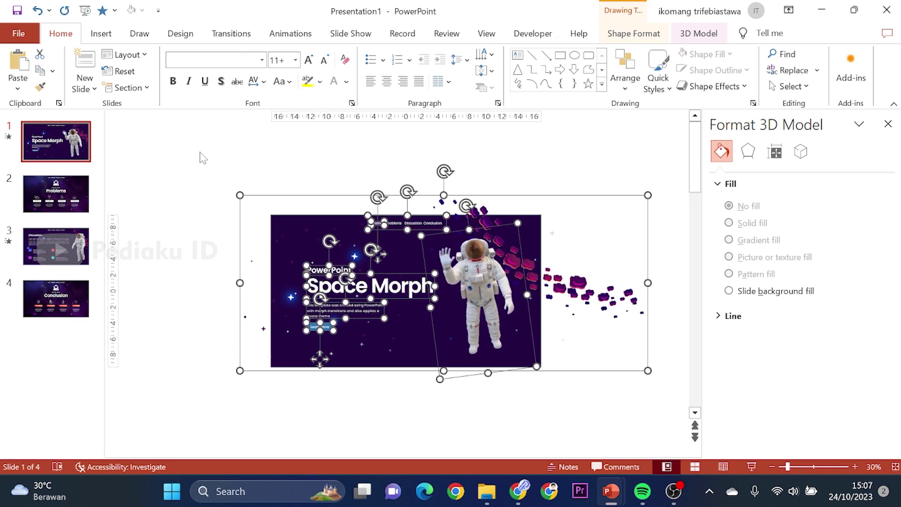
- Paste the title slide's objects onto slide 2 and send them behind the Problems content
{"action": "left_click", "coordinate": [78, 190]}
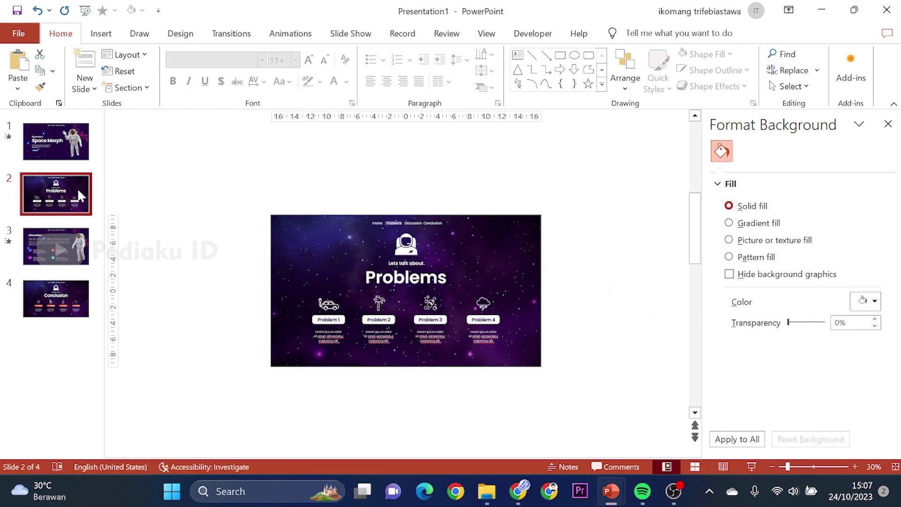
{"action": "key", "text": "ctrl+v"}
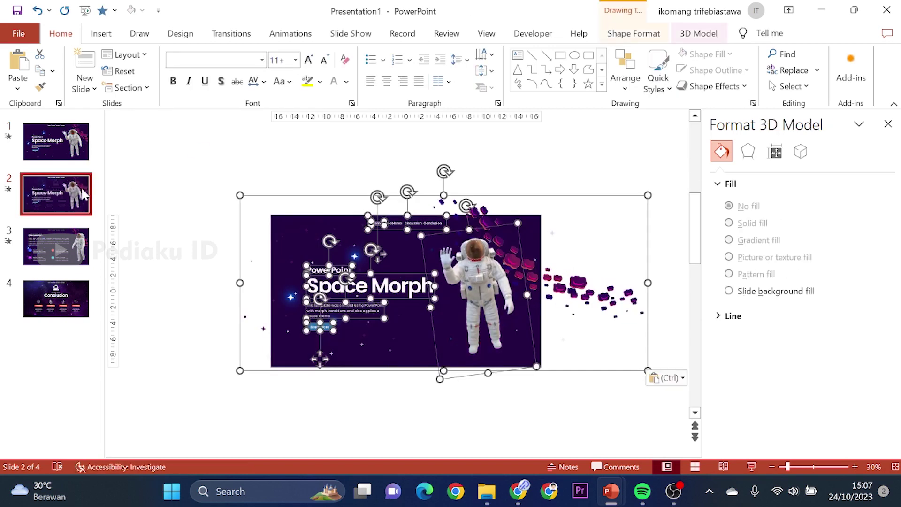
{"action": "right_click", "coordinate": [295, 235]}
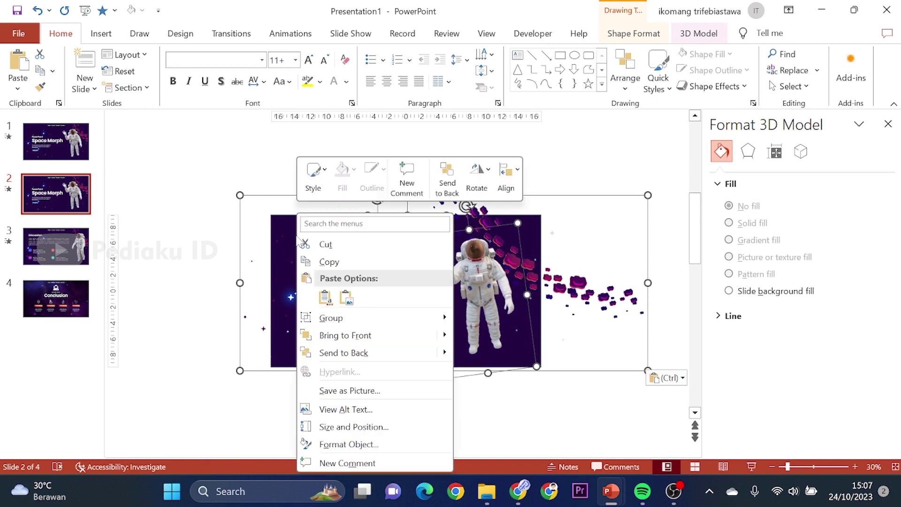
{"action": "left_click", "coordinate": [345, 353]}
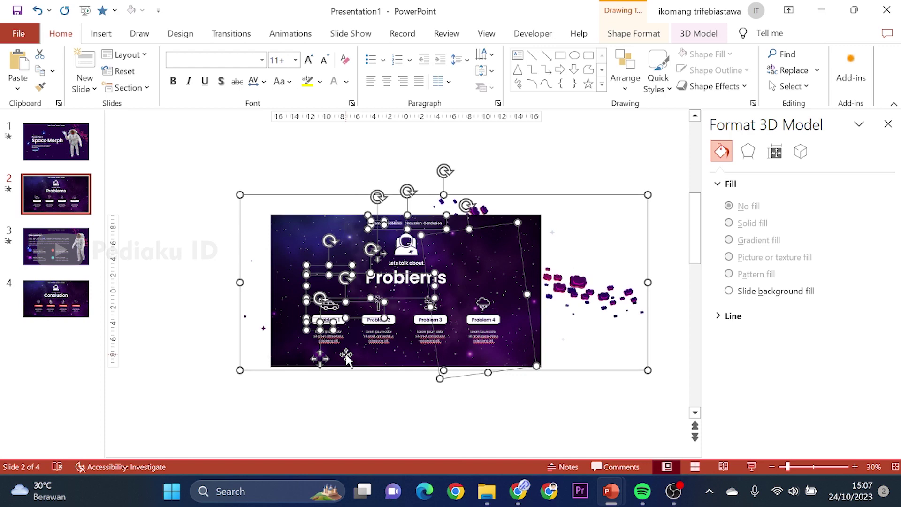
- Nudge the pasted objects up and the Problems content down with the arrow keys
{"action": "key", "text": "Up"}
{"action": "key", "text": "Up"}
{"action": "key", "text": "Up"}
{"action": "key", "text": "Up"}
{"action": "key", "text": "Up"}
{"action": "key", "text": "Up"}
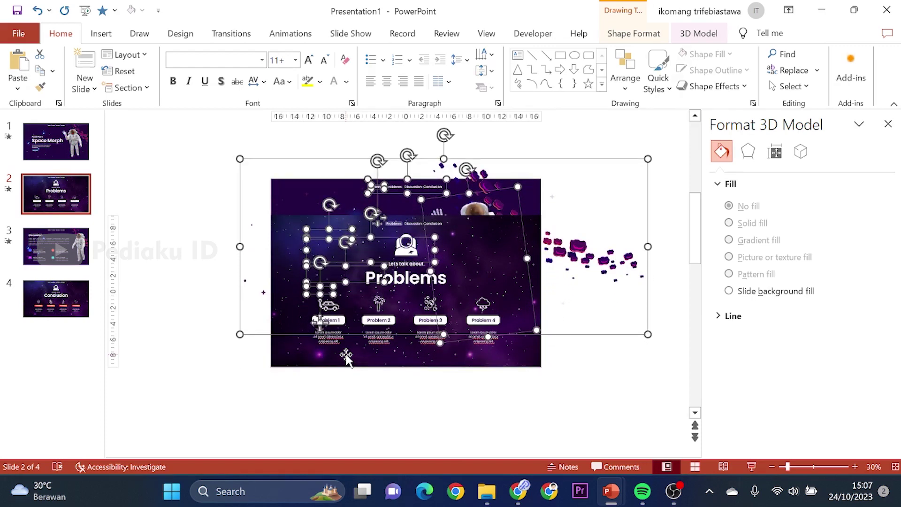
{"action": "key", "text": "Down"}
{"action": "key", "text": "Down"}
{"action": "key", "text": "Down"}
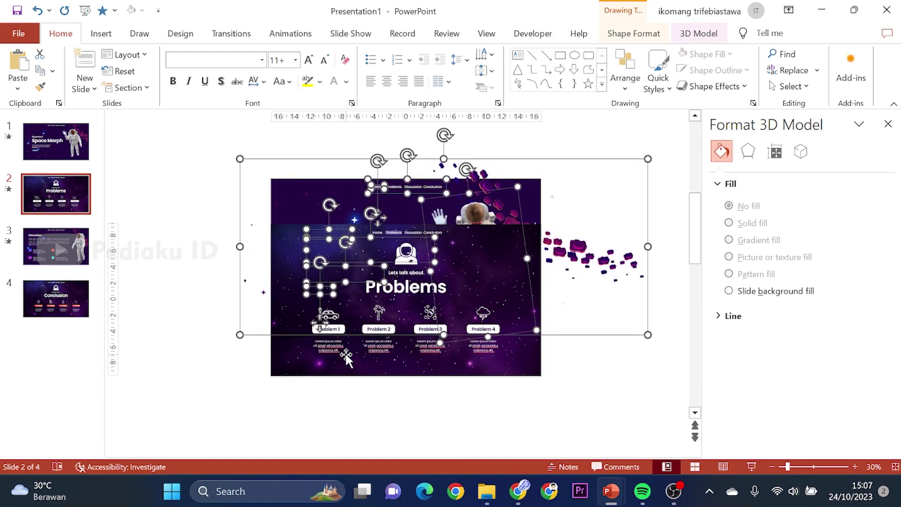
{"action": "key", "text": "Down"}
{"action": "key", "text": "Down"}
{"action": "key", "text": "Down"}
{"action": "key", "text": "Down"}
{"action": "key", "text": "Down"}
{"action": "key", "text": "Down"}
{"action": "key", "text": "Down"}
{"action": "key", "text": "Down"}
{"action": "key", "text": "Down"}
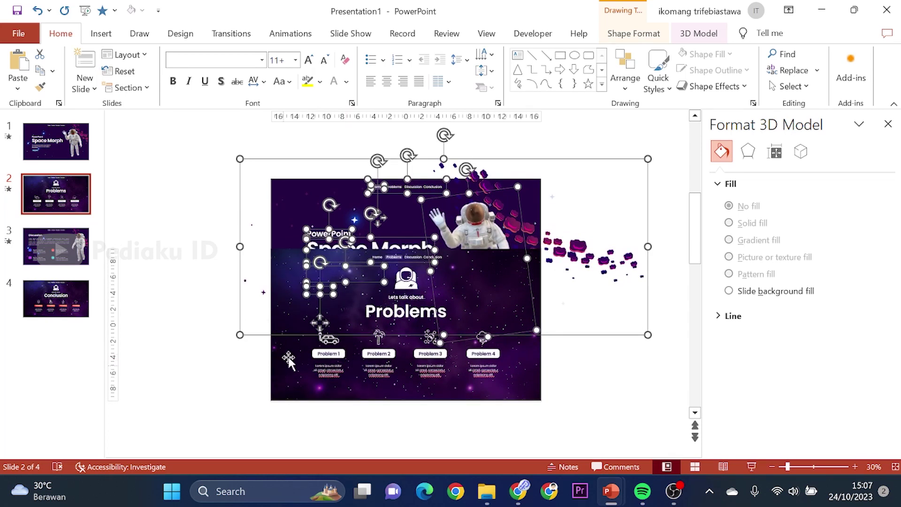
{"action": "key", "text": "Down"}
{"action": "key", "text": "Down"}
{"action": "key", "text": "Down"}
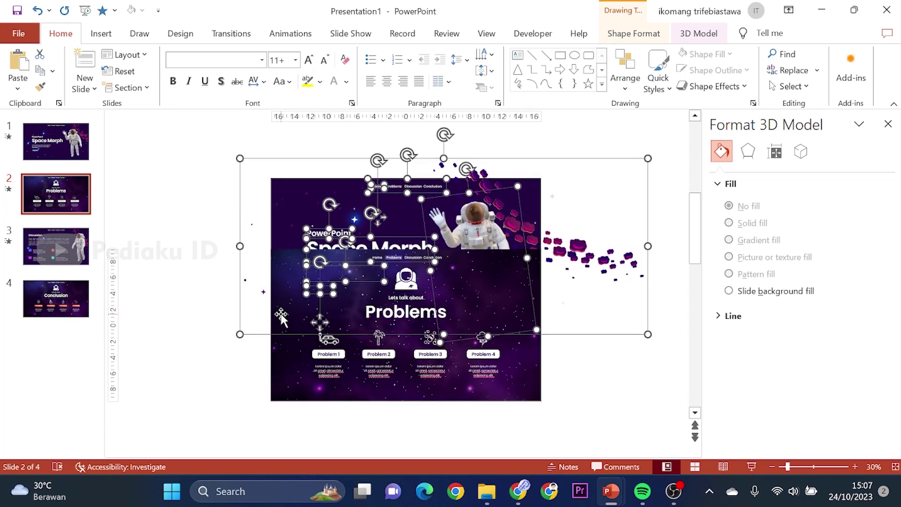
{"action": "key", "text": "Down"}
{"action": "key", "text": "Down"}
{"action": "key", "text": "Down"}
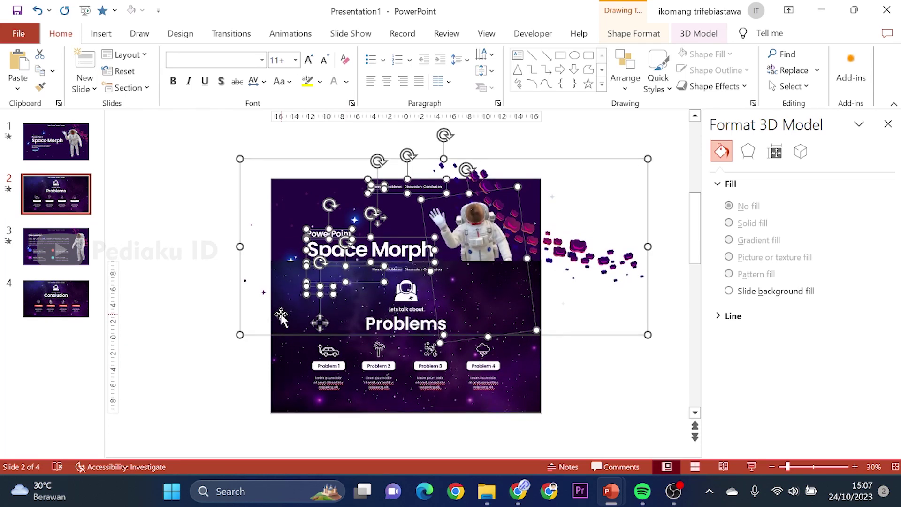
{"action": "key", "text": "Down"}
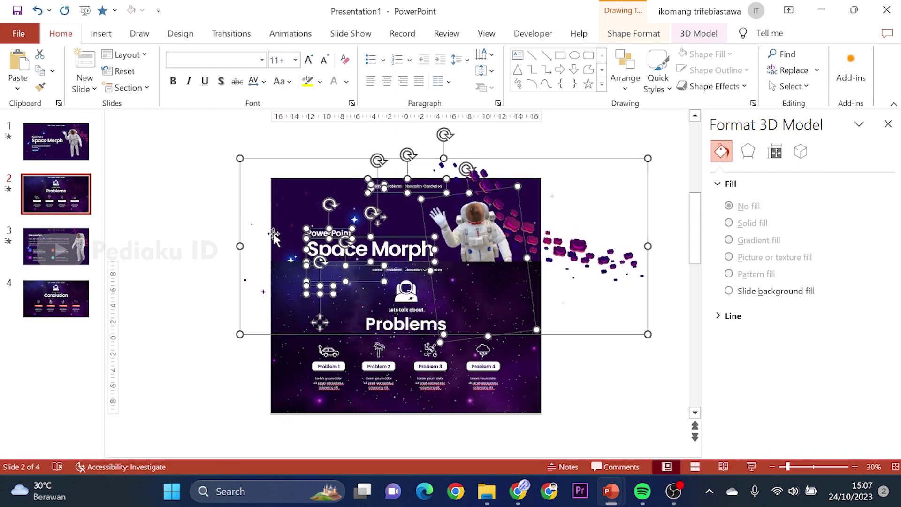
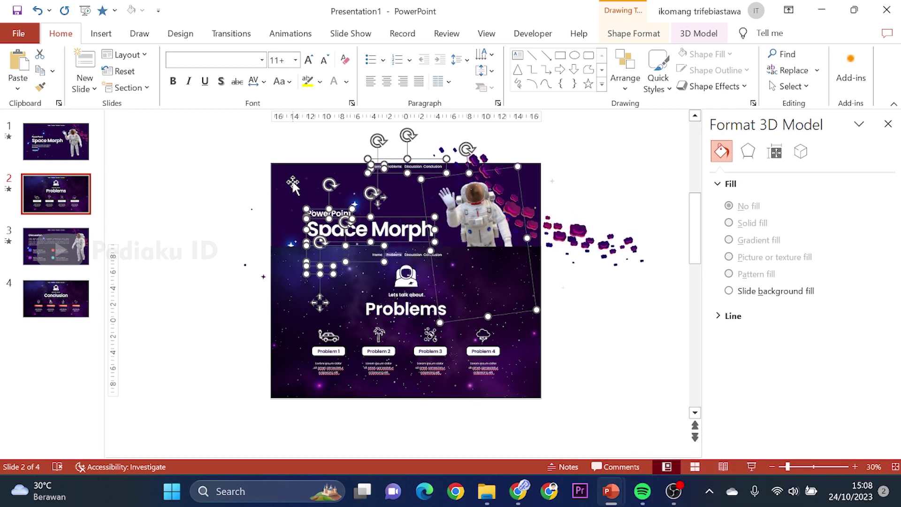
- Move the Space Morph title content to sit just above slide 2's top edge
{"action": "left_click_drag", "start_coordinate": [292, 184], "coordinate": [295, 188]}
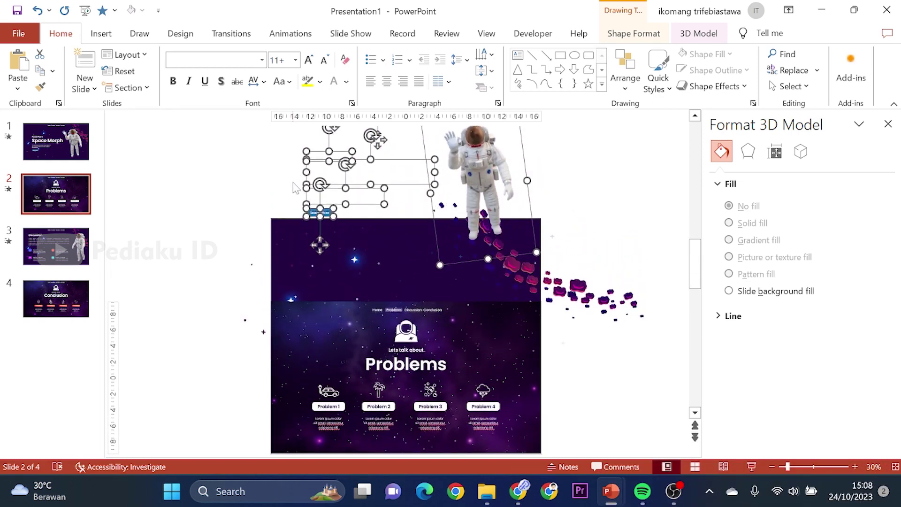
{"action": "key", "text": "Up"}
{"action": "key", "text": "Up"}
{"action": "key", "text": "Up"}
{"action": "key", "text": "Up"}
{"action": "key", "text": "Up"}
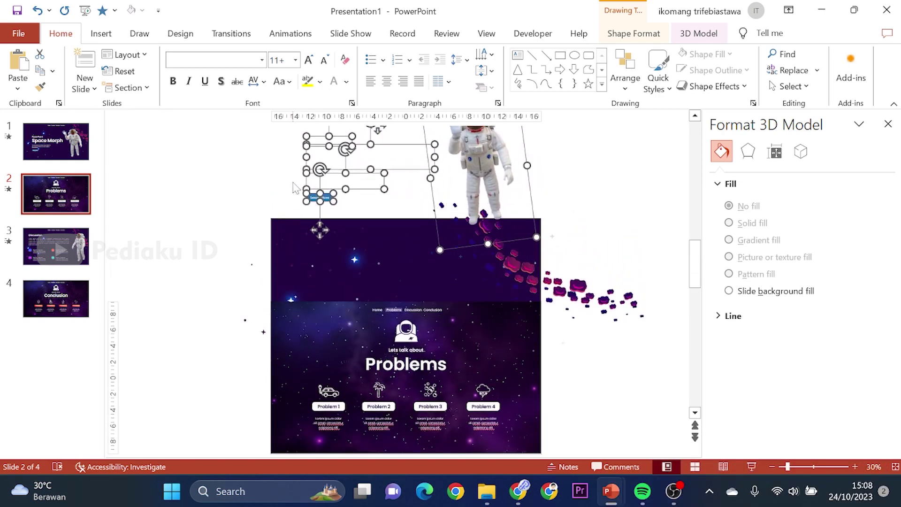
{"action": "key", "text": "Up"}
{"action": "key", "text": "Up"}
{"action": "key", "text": "Down"}
{"action": "key", "text": "Down"}
{"action": "key", "text": "Down"}
{"action": "key", "text": "Down"}
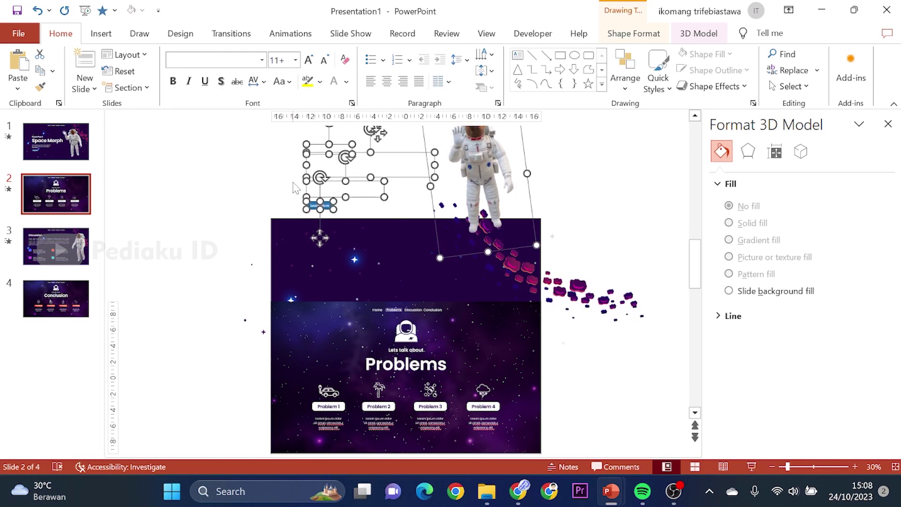
{"action": "key", "text": "Down"}
{"action": "key", "text": "Down"}
{"action": "key", "text": "Down"}
{"action": "key", "text": "Down"}
{"action": "key", "text": "Down"}
{"action": "key", "text": "Down"}
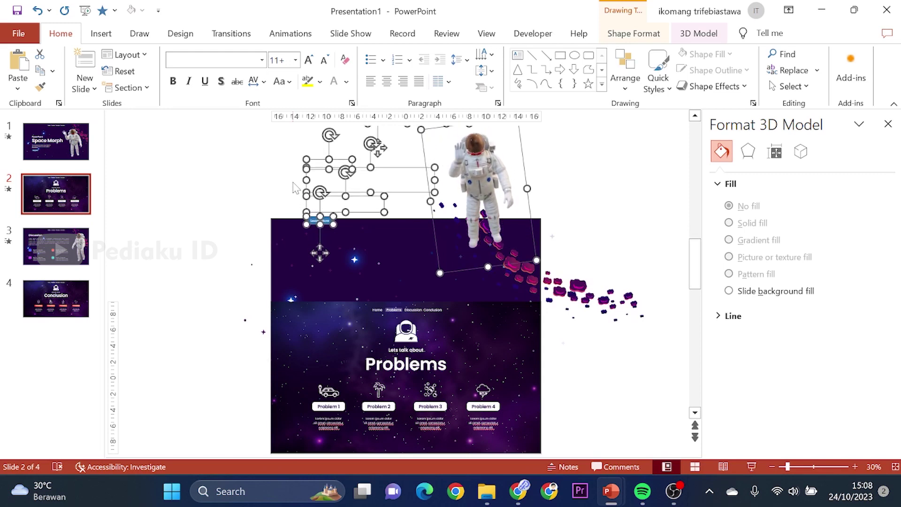
- Tilt the astronaut 3D model into a new pose with its 3D rotation handle
{"action": "left_click", "coordinate": [252, 207]}
{"action": "left_click", "coordinate": [484, 177]}
{"action": "scroll", "coordinate": [483, 176], "scroll_direction": "up", "scroll_amount": 1}
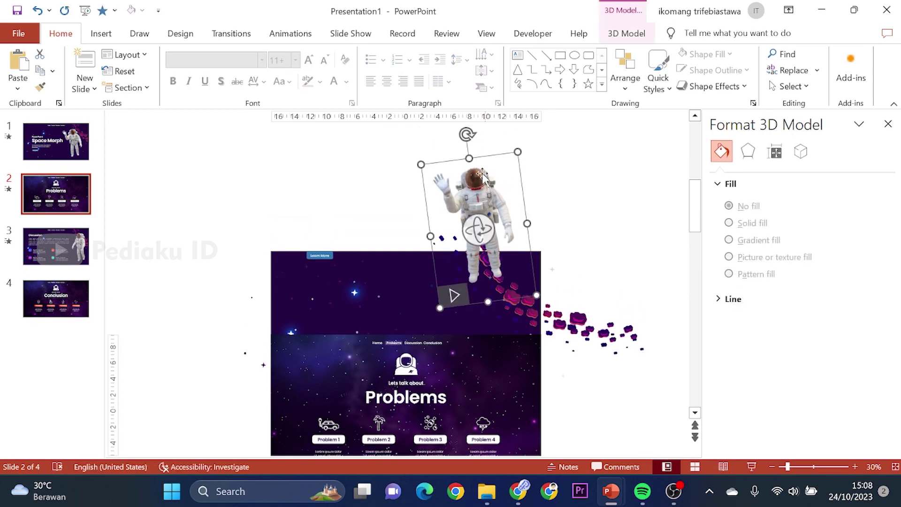
{"action": "scroll", "coordinate": [466, 139], "scroll_direction": "down", "scroll_amount": 1}
{"action": "left_click_drag", "start_coordinate": [470, 136], "coordinate": [603, 184]}
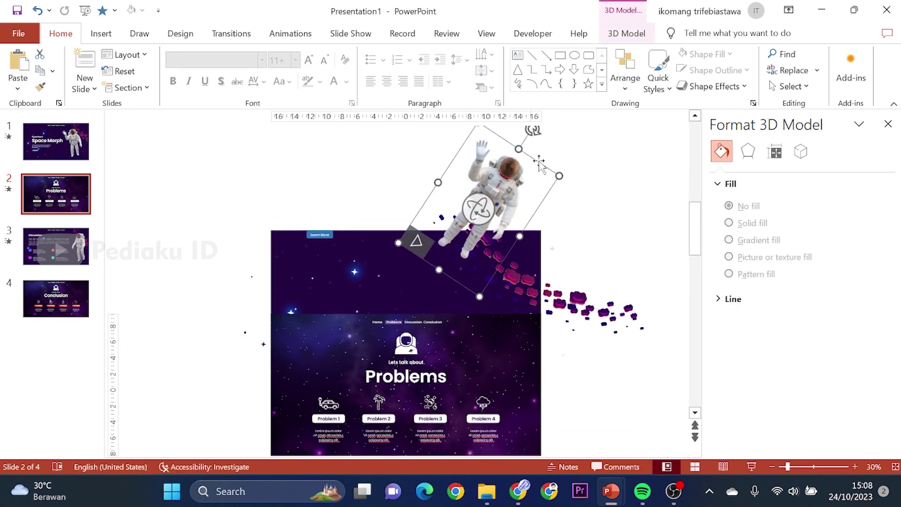
- Copy all objects from the Problems slide and paste them onto slide 1
{"action": "left_click", "coordinate": [603, 183]}
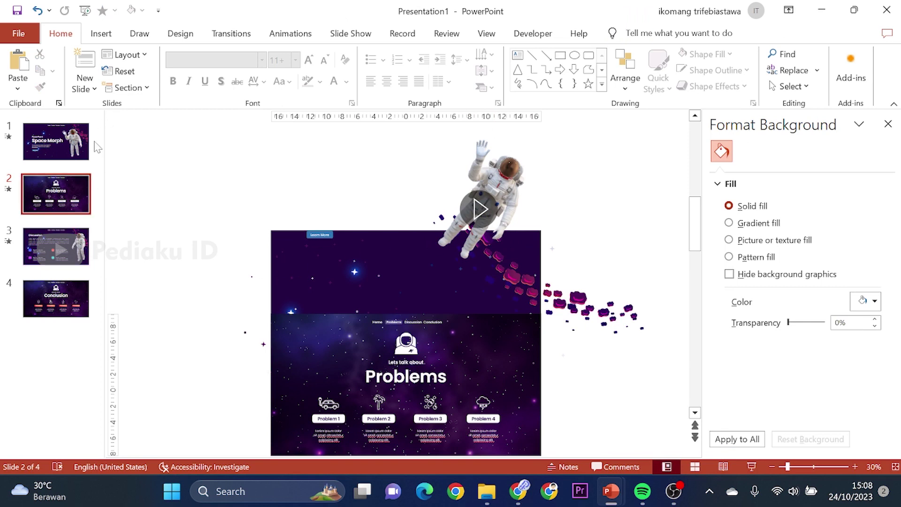
{"action": "left_click", "coordinate": [67, 186]}
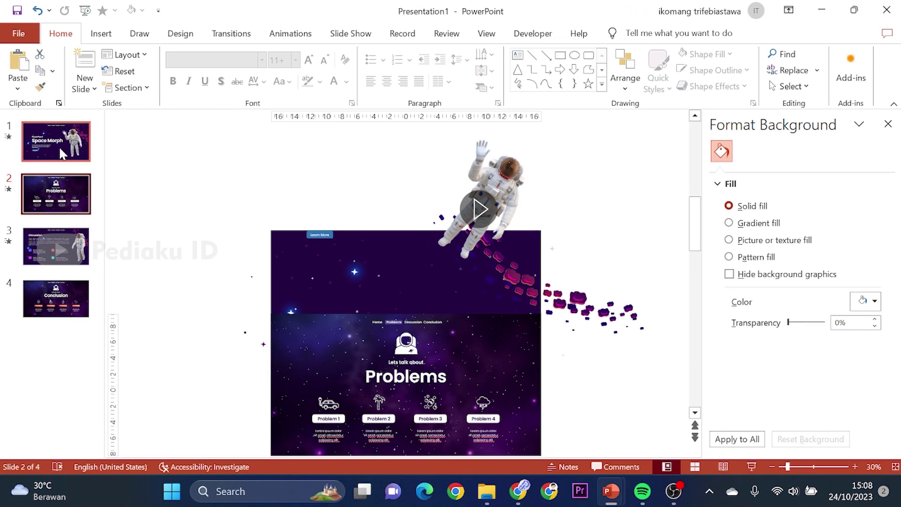
{"action": "left_click_drag", "start_coordinate": [72, 184], "coordinate": [310, 291]}
{"action": "left_click_drag", "start_coordinate": [197, 314], "coordinate": [610, 501]}
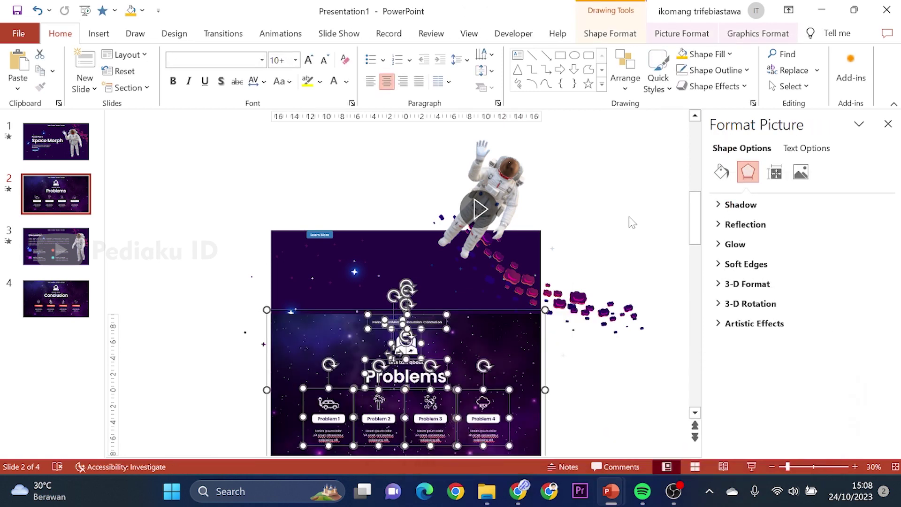
{"action": "left_click", "coordinate": [76, 147]}
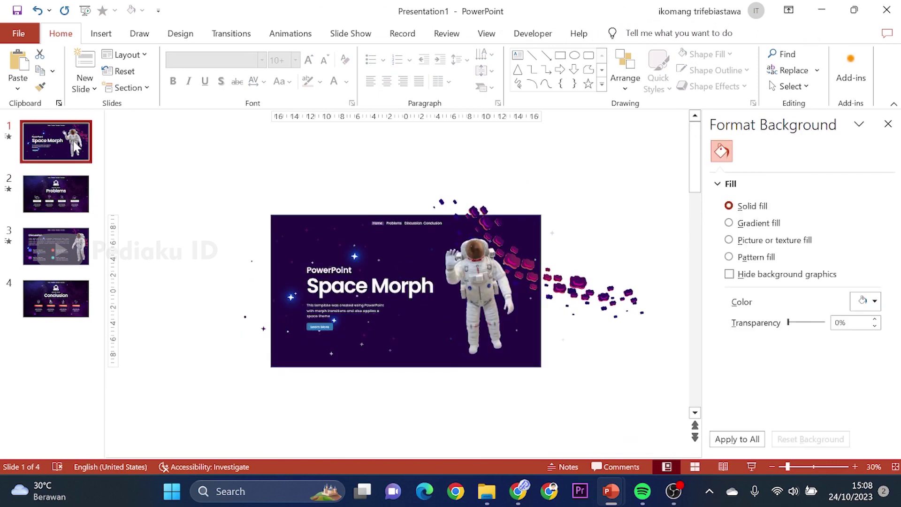
{"action": "key", "text": "ctrl+v"}
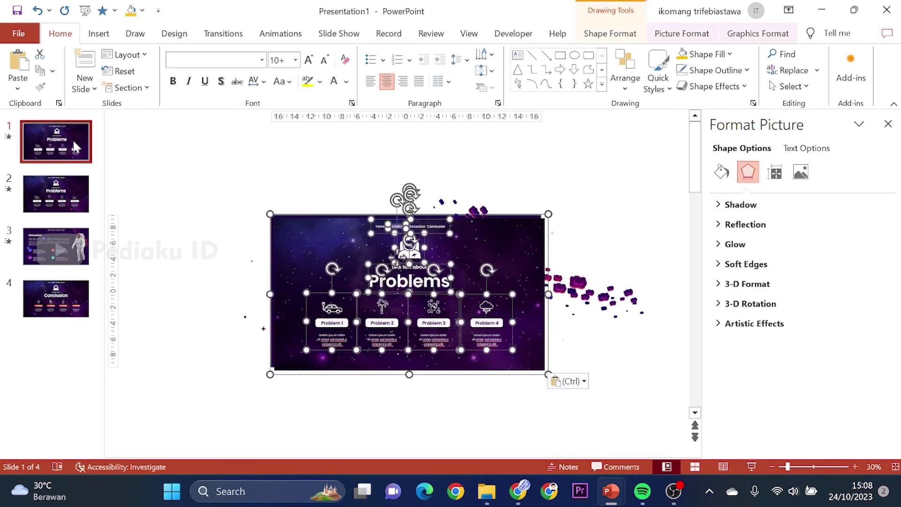
- Nudge the pasted Problems content, minus the background picture, down past slide 1's bottom edge
{"action": "key", "text": "Down"}
{"action": "key", "text": "Down"}
{"action": "key", "text": "Down"}
{"action": "key", "text": "Down"}
{"action": "key", "text": "Down"}
{"action": "key", "text": "Down"}
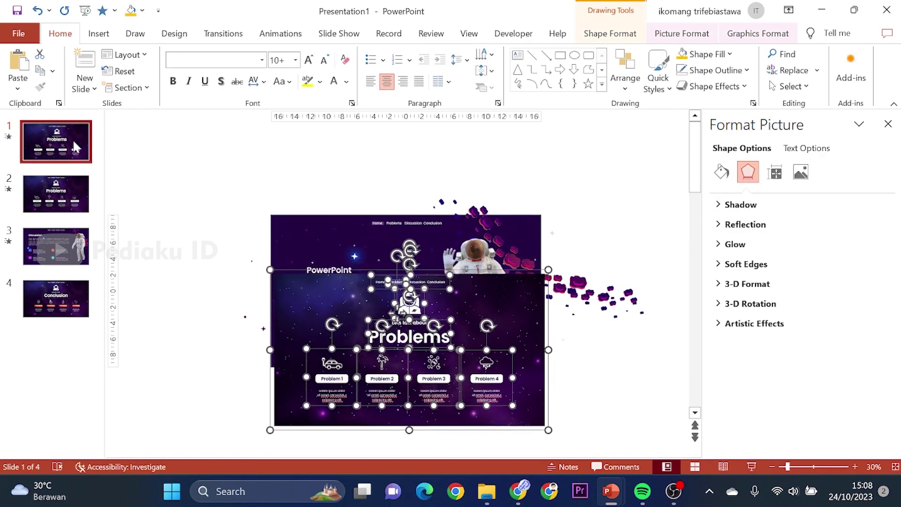
{"action": "key", "text": "Down"}
{"action": "key", "text": "Down"}
{"action": "key", "text": "Down"}
{"action": "key", "text": "Down"}
{"action": "key", "text": "Down"}
{"action": "key", "text": "Down"}
{"action": "key", "text": "Left"}
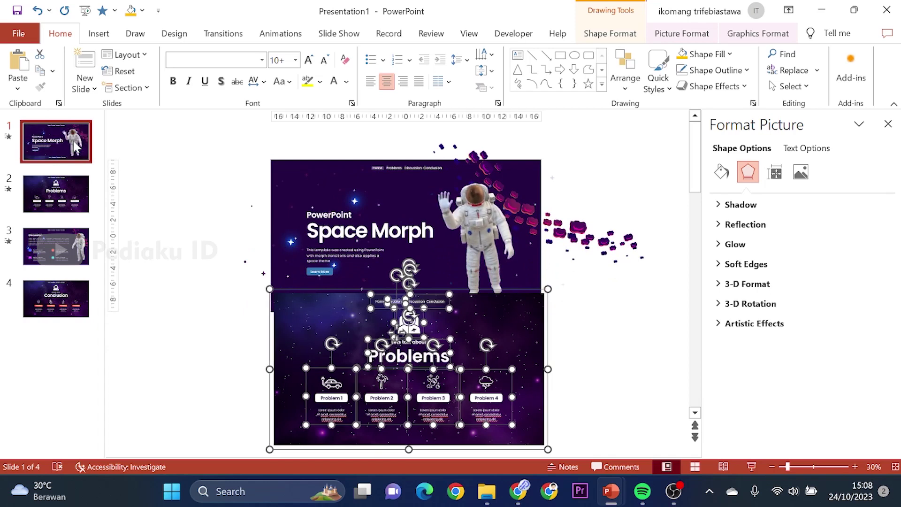
{"action": "key", "text": "Left"}
{"action": "key", "text": "Left"}
{"action": "key", "text": "Left"}
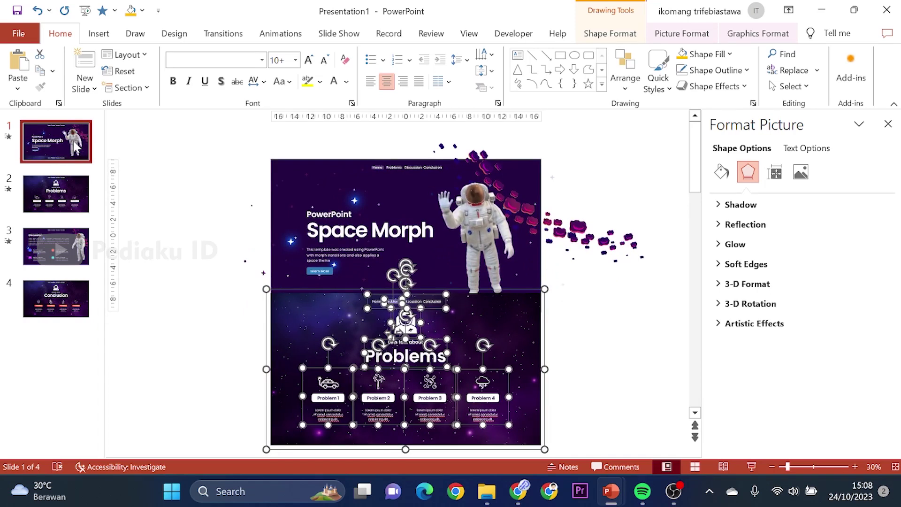
{"action": "key", "text": "Down"}
{"action": "key", "text": "Down"}
{"action": "key", "text": "Down"}
{"action": "key", "text": "Down"}
{"action": "key", "text": "Down"}
{"action": "key", "text": "Down"}
{"action": "key", "text": "Down"}
{"action": "key", "text": "Down"}
{"action": "key", "text": "Down"}
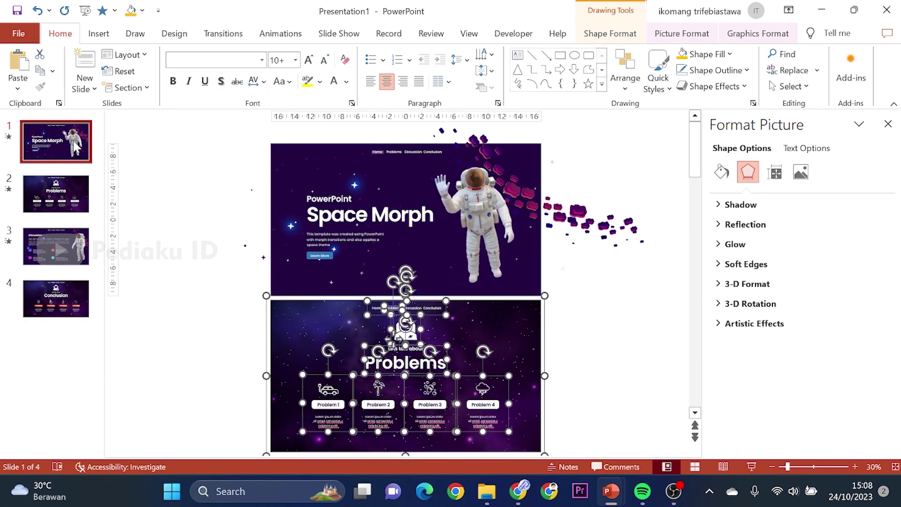
{"action": "key", "text": "Up"}
{"action": "key", "text": "Up"}
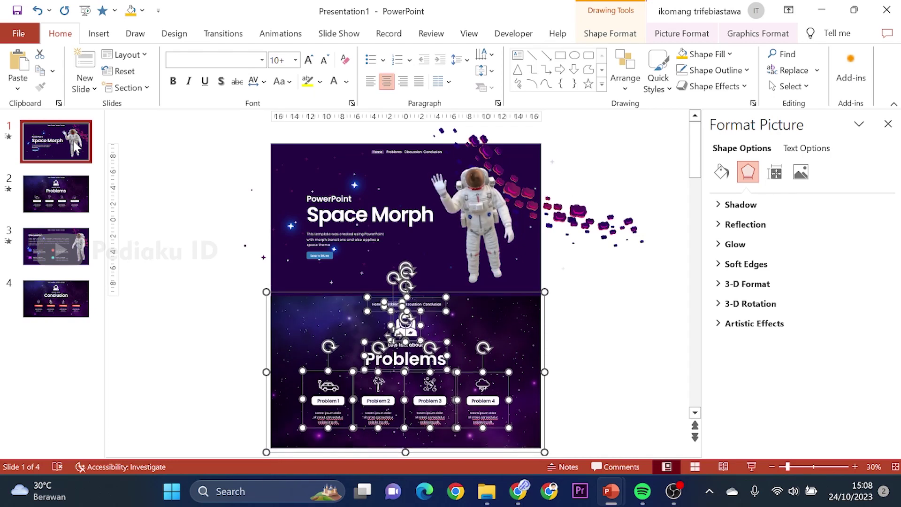
{"action": "left_click", "coordinate": [535, 308], "text": "shift"}
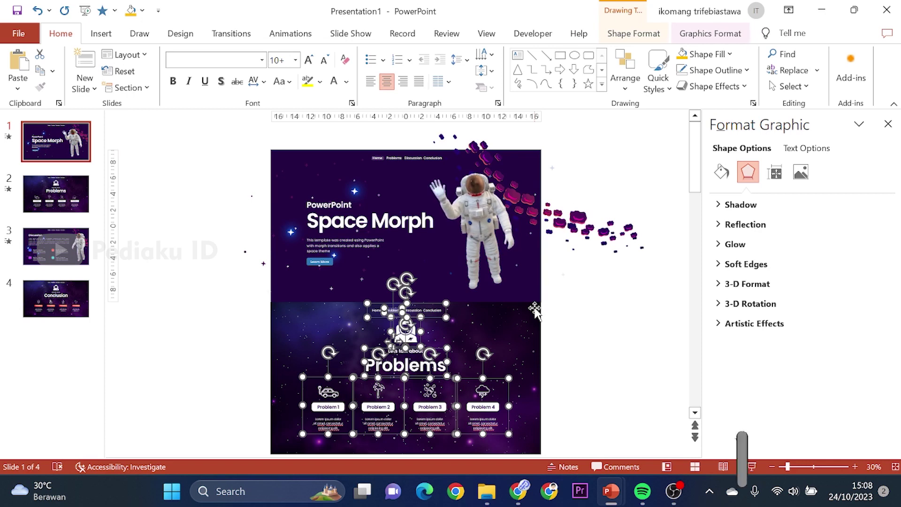
{"action": "key", "text": "Down"}
{"action": "key", "text": "Down"}
{"action": "key", "text": "Down"}
{"action": "key", "text": "Down"}
{"action": "key", "text": "Down"}
{"action": "key", "text": "Down"}
{"action": "key", "text": "Down"}
{"action": "key", "text": "Down"}
{"action": "key", "text": "Down"}
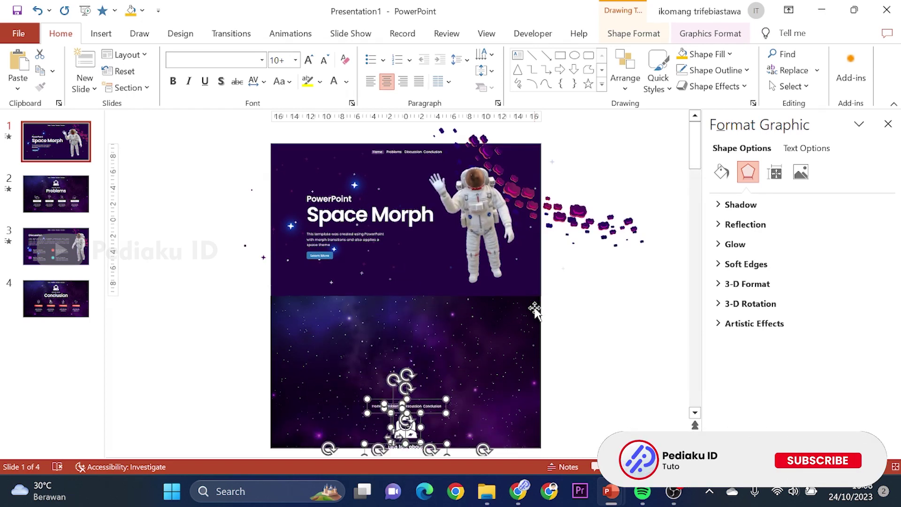
{"action": "key", "text": "Down"}
{"action": "key", "text": "Down"}
{"action": "key", "text": "Down"}
{"action": "key", "text": "Down"}
{"action": "key", "text": "Down"}
{"action": "key", "text": "Up"}
{"action": "key", "text": "Up"}
{"action": "key", "text": "Up"}
{"action": "key", "text": "Up"}
{"action": "key", "text": "Up"}
{"action": "key", "text": "Up"}
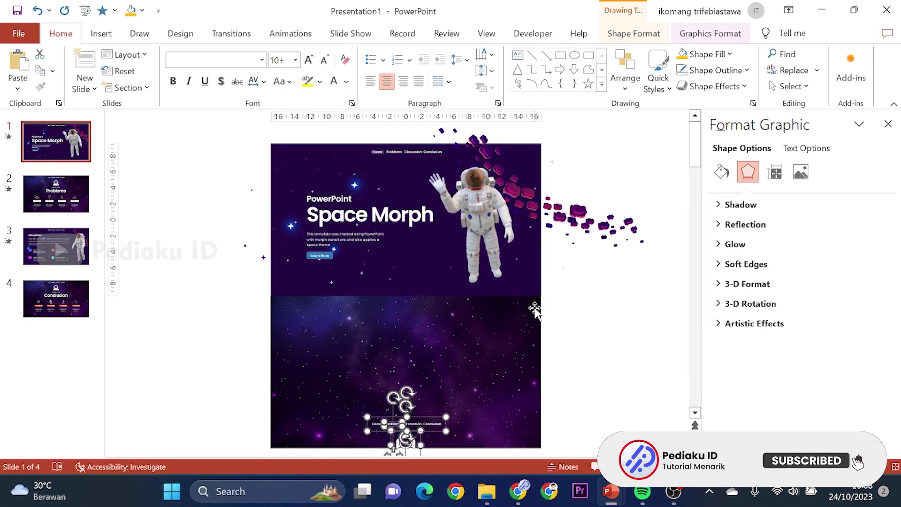
{"action": "key", "text": "Up"}
{"action": "key", "text": "Up"}
{"action": "key", "text": "Up"}
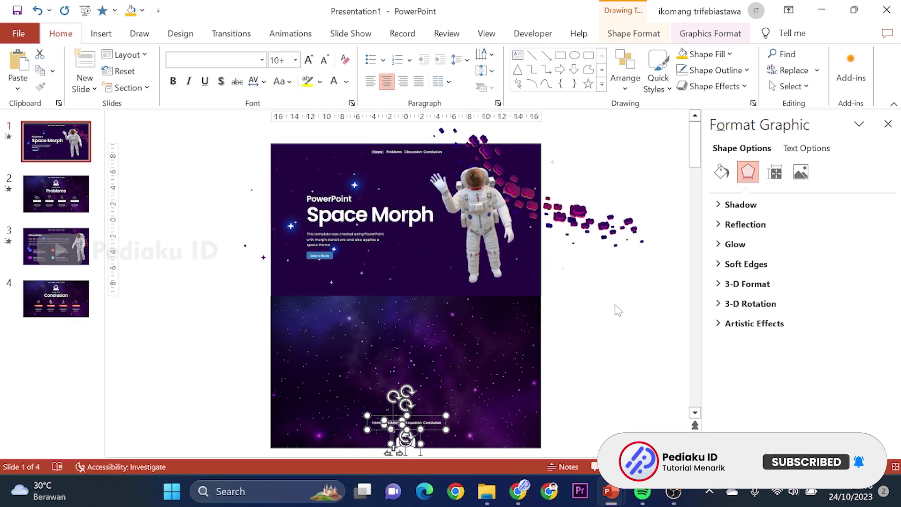
- Move the navigation highlight under Discussion and check the highlight on the Conclusion slide
{"action": "left_click", "coordinate": [619, 310]}
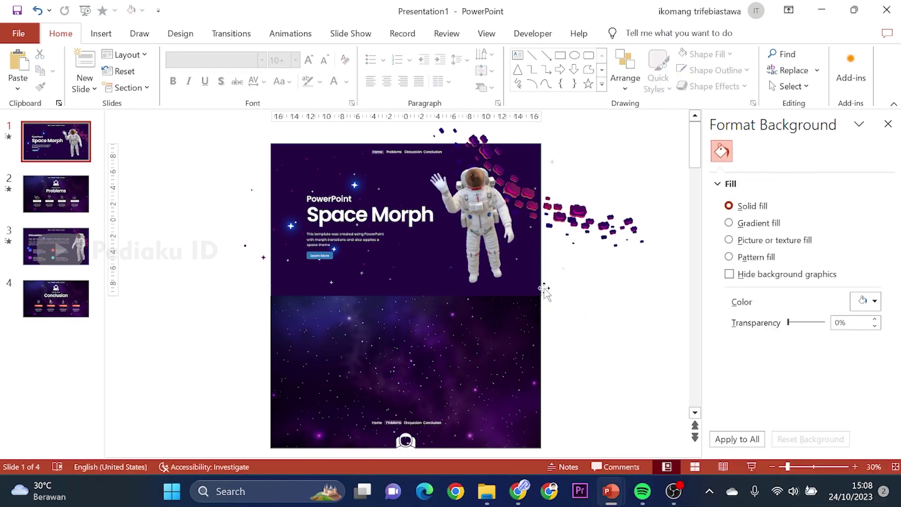
{"action": "left_click", "coordinate": [66, 249]}
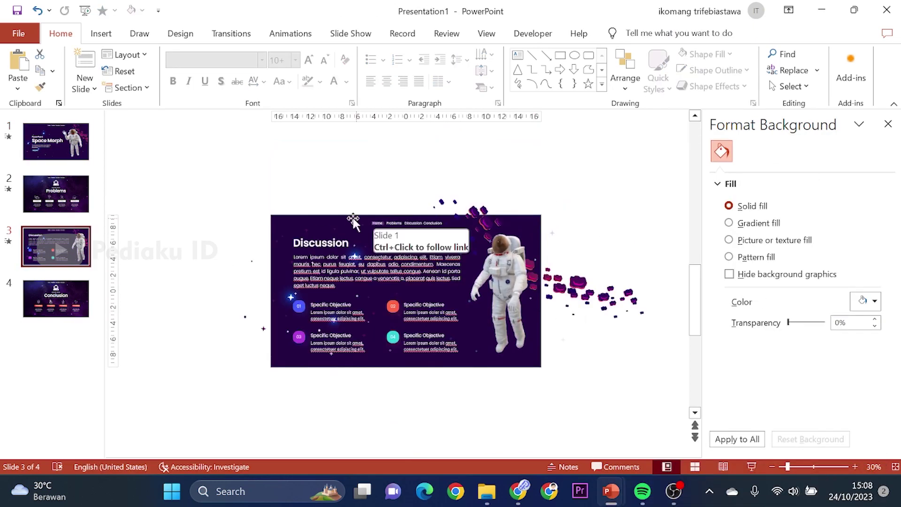
{"action": "left_click", "coordinate": [391, 238]}
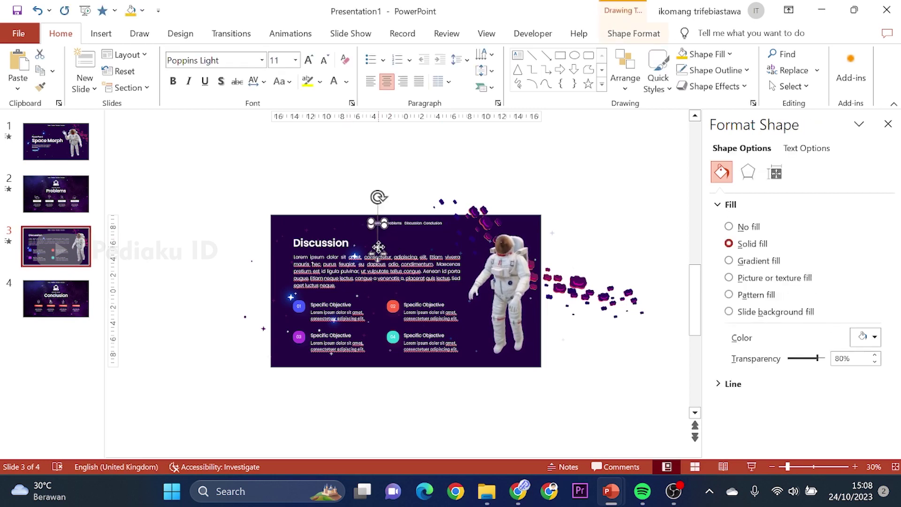
{"action": "left_click_drag", "start_coordinate": [378, 247], "coordinate": [412, 247]}
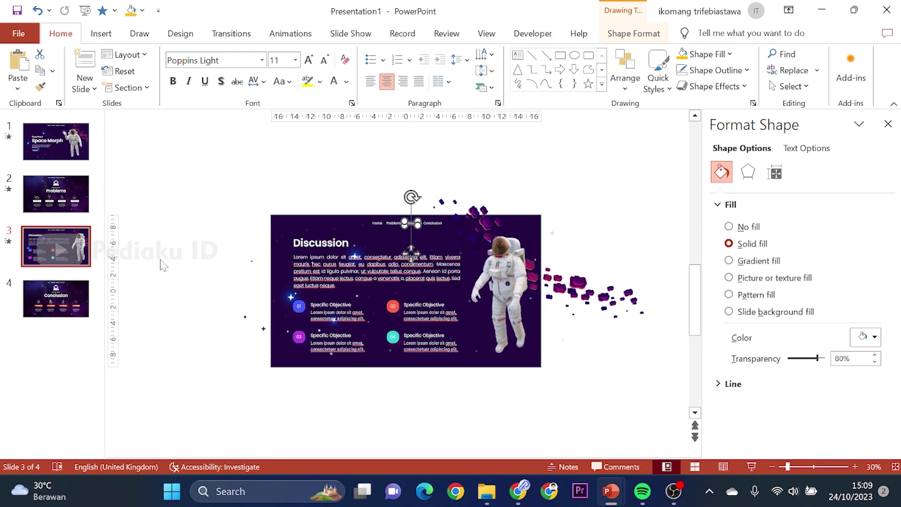
{"action": "left_click", "coordinate": [66, 284]}
{"action": "left_click_drag", "start_coordinate": [363, 170], "coordinate": [409, 256]}
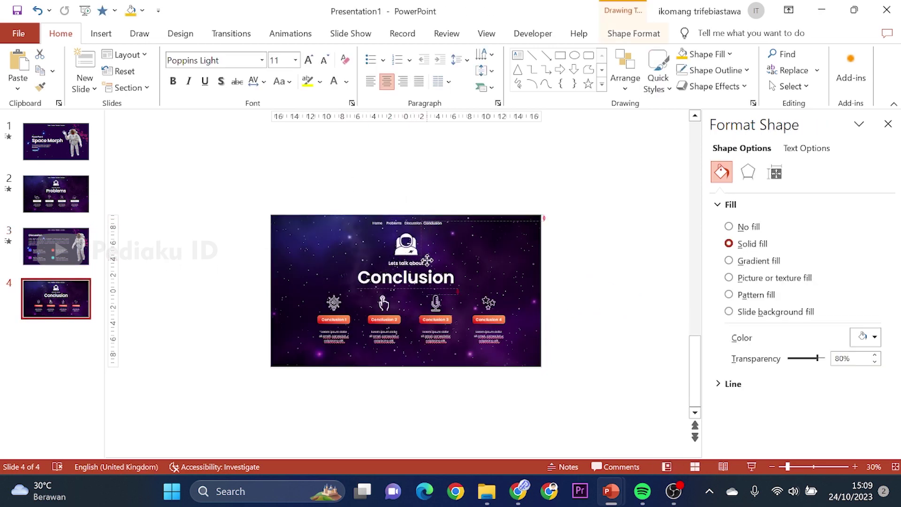
{"action": "left_click", "coordinate": [485, 196]}
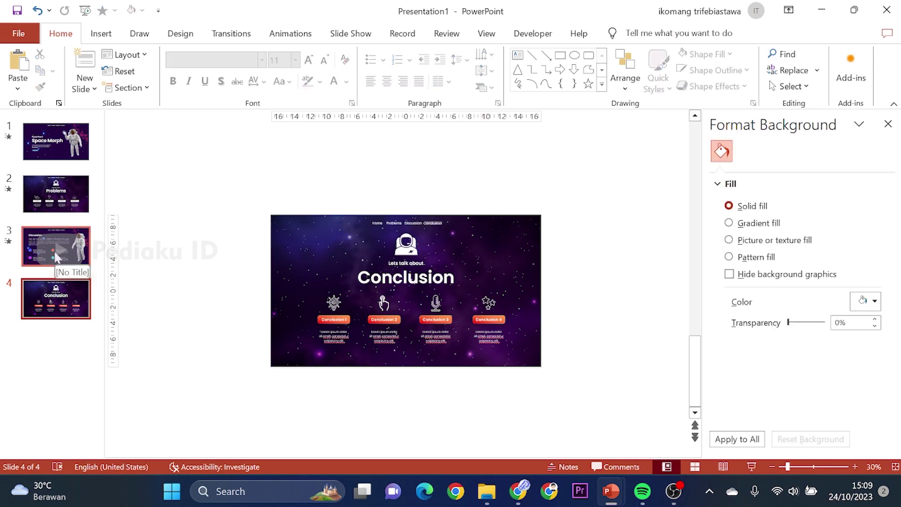
- Preview the Space Morph, Problems and Discussion slides in turn, ending on slide 3
{"action": "left_click", "coordinate": [64, 160]}
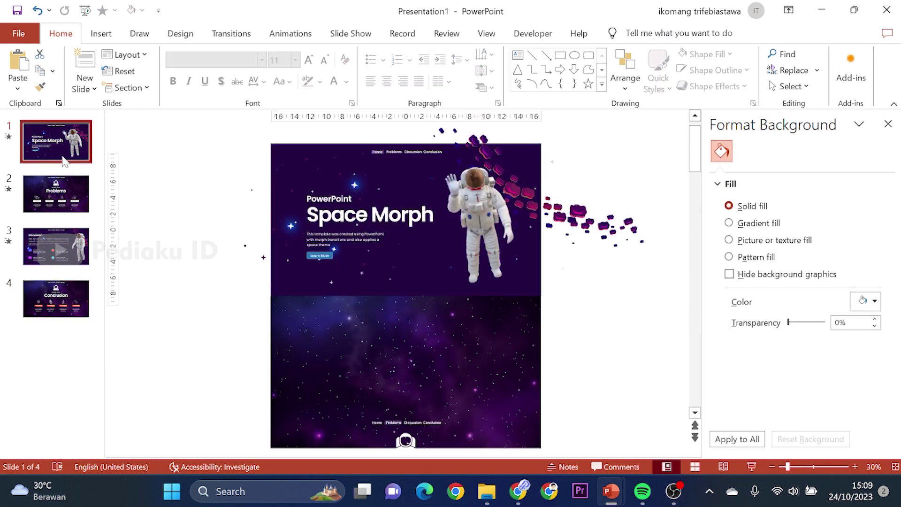
{"action": "left_click", "coordinate": [61, 186]}
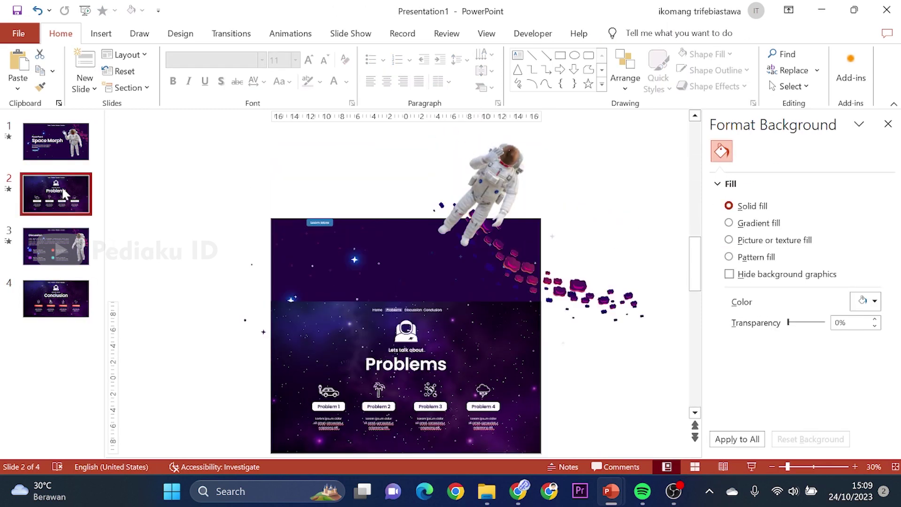
{"action": "left_click", "coordinate": [64, 243]}
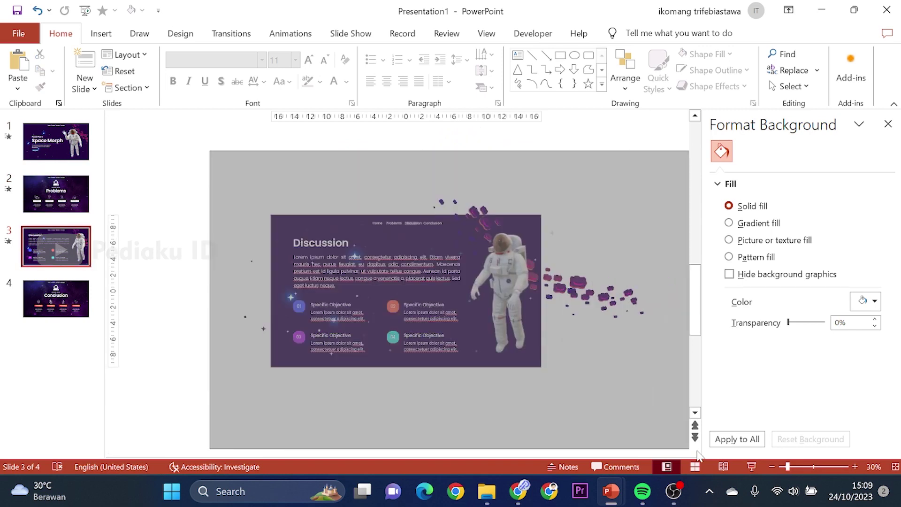
- Copy all Discussion slide objects onto slide 2 and send them to the back
{"action": "left_click_drag", "start_coordinate": [210, 150], "coordinate": [698, 453]}
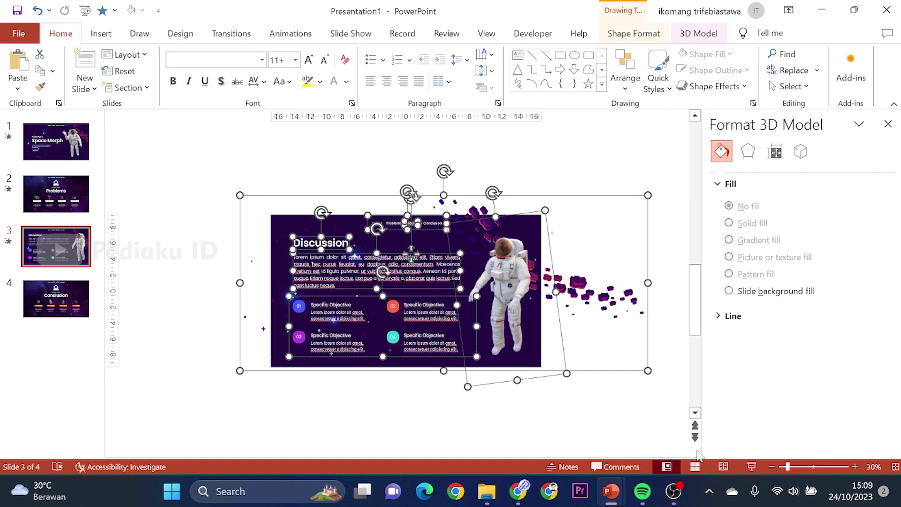
{"action": "left_click", "coordinate": [72, 206]}
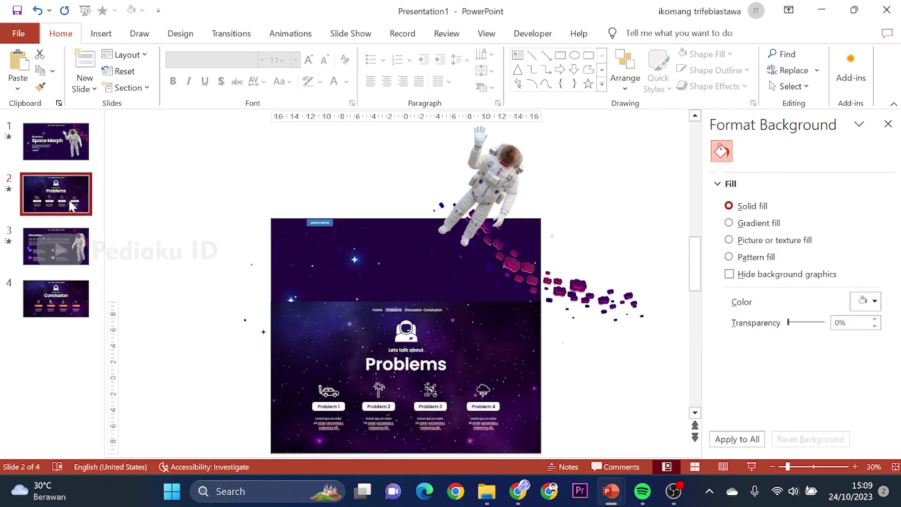
{"action": "key", "text": "ctrl+v"}
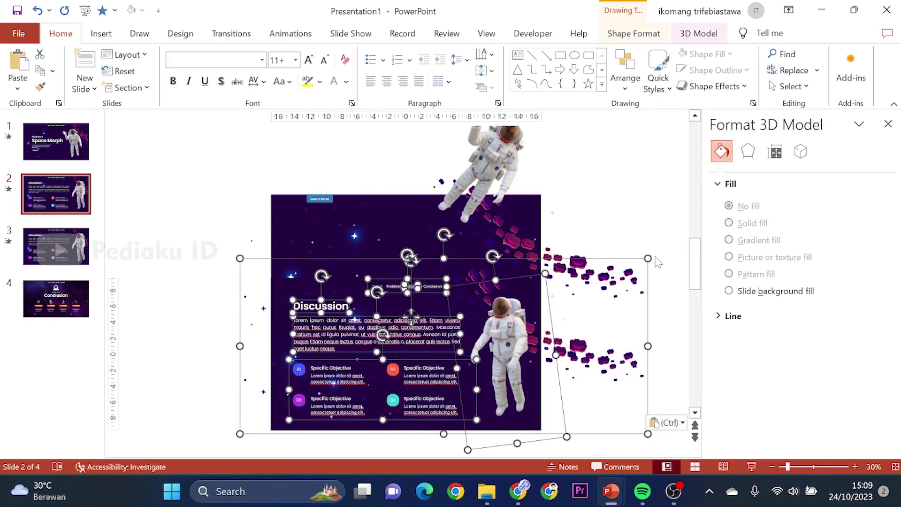
{"action": "right_click", "coordinate": [648, 258]}
{"action": "left_click", "coordinate": [711, 354]}
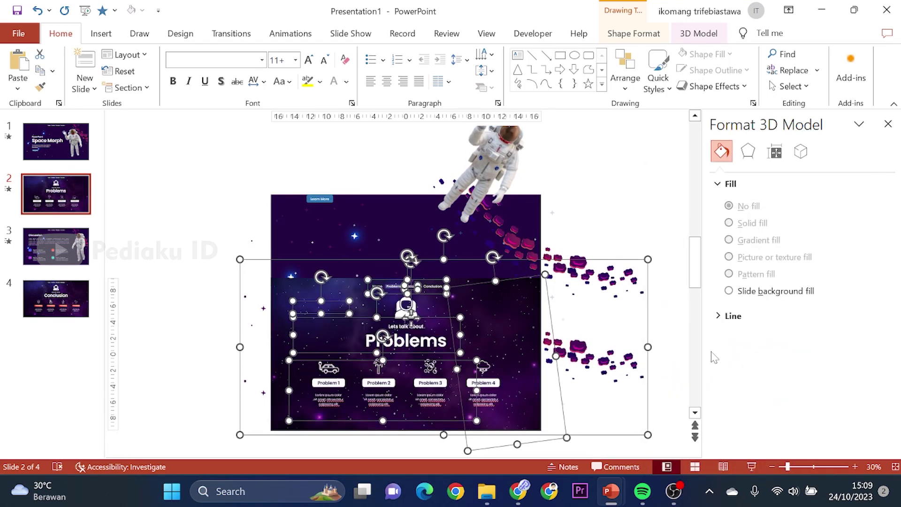
- Nudge the pasted Discussion content, without the astronaut, down below the Problems section
{"action": "key", "text": "Down"}
{"action": "key", "text": "Down"}
{"action": "key", "text": "Down"}
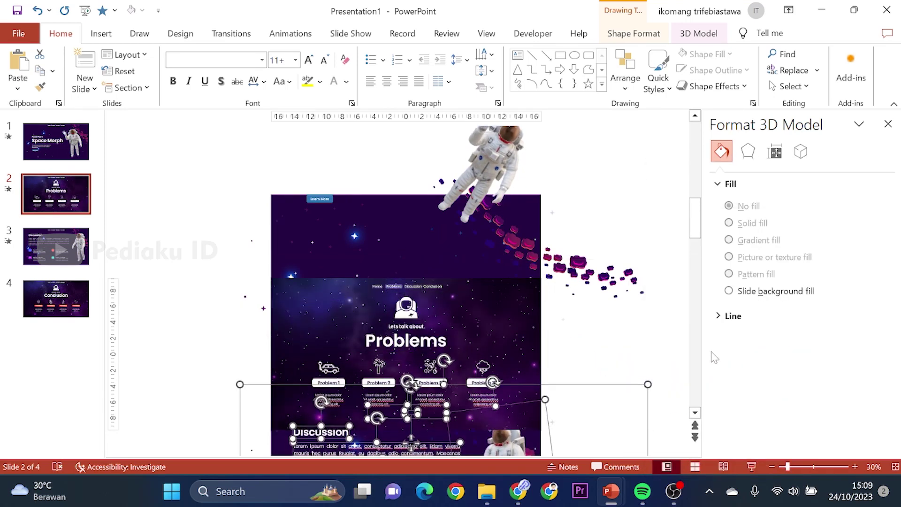
{"action": "key", "text": "Up"}
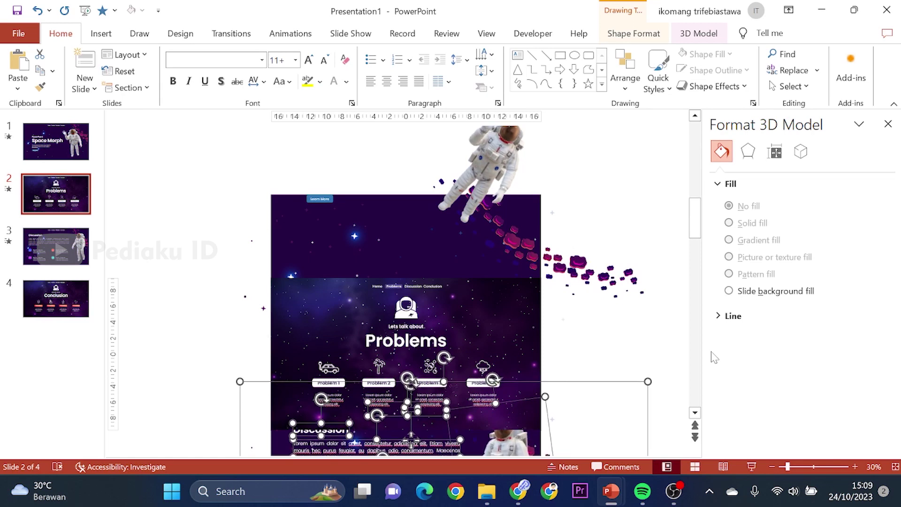
{"action": "key", "text": "Up"}
{"action": "key", "text": "Up"}
{"action": "key", "text": "Up"}
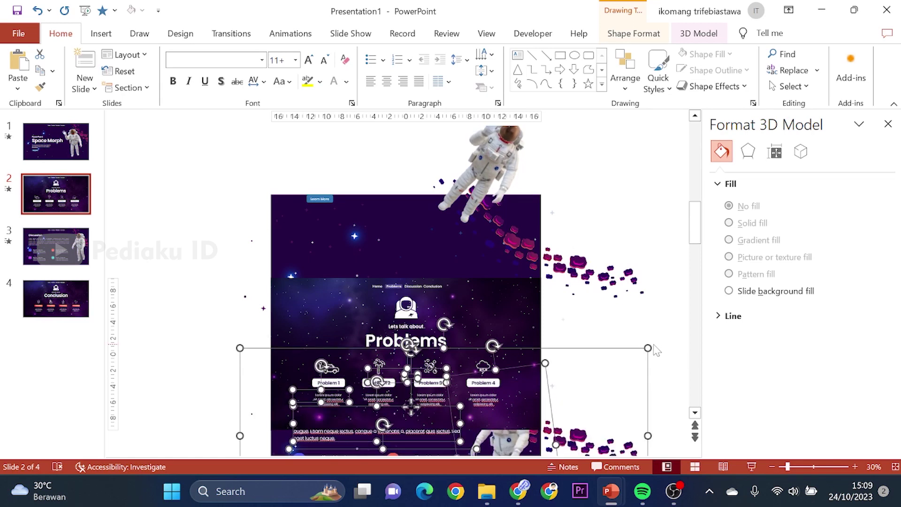
{"action": "left_click", "coordinate": [648, 350], "text": "shift"}
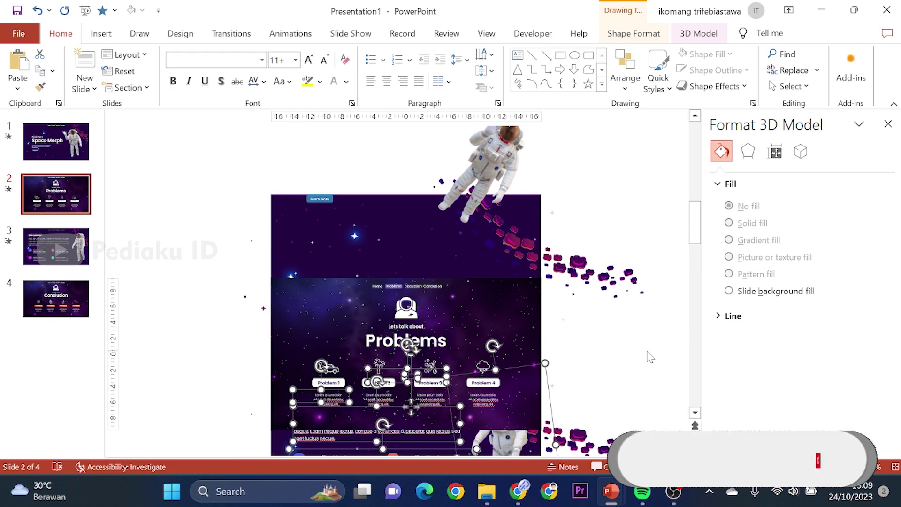
{"action": "key", "text": "Down"}
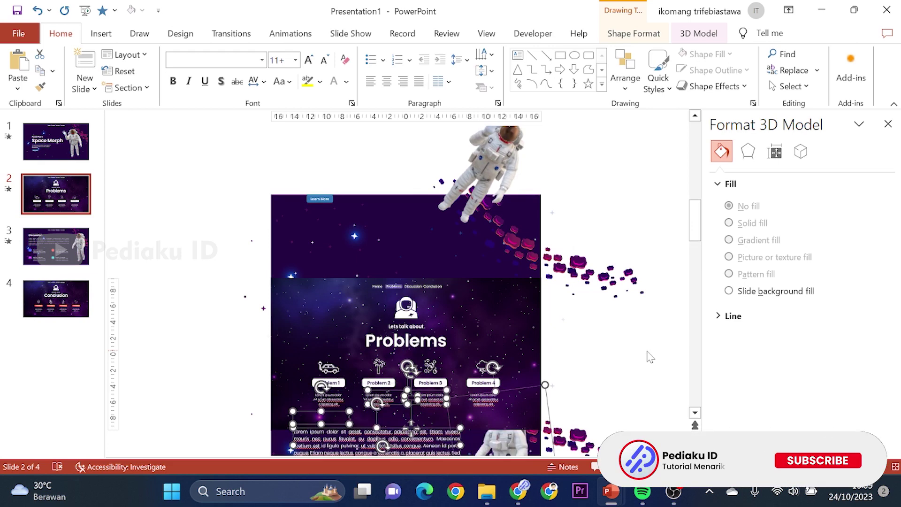
{"action": "key", "text": "Down"}
{"action": "key", "text": "Down"}
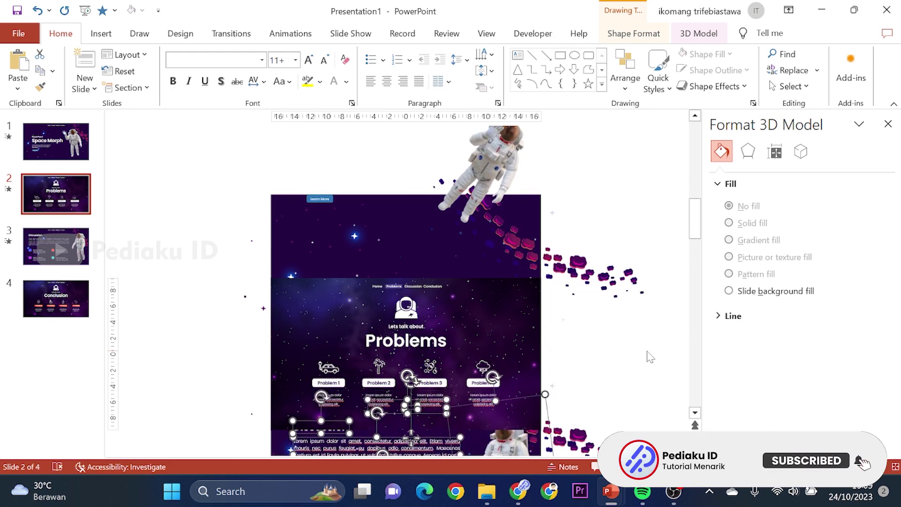
{"action": "key", "text": "Down"}
{"action": "key", "text": "Down"}
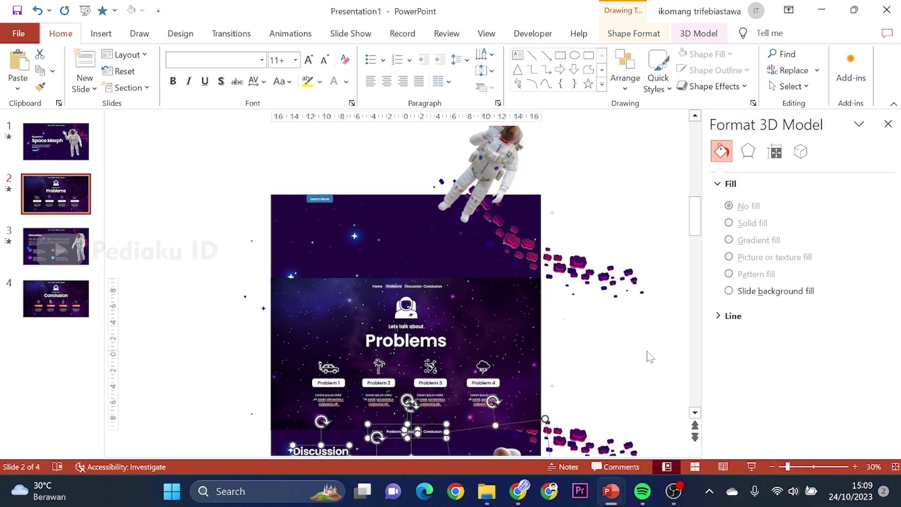
{"action": "key", "text": "Down"}
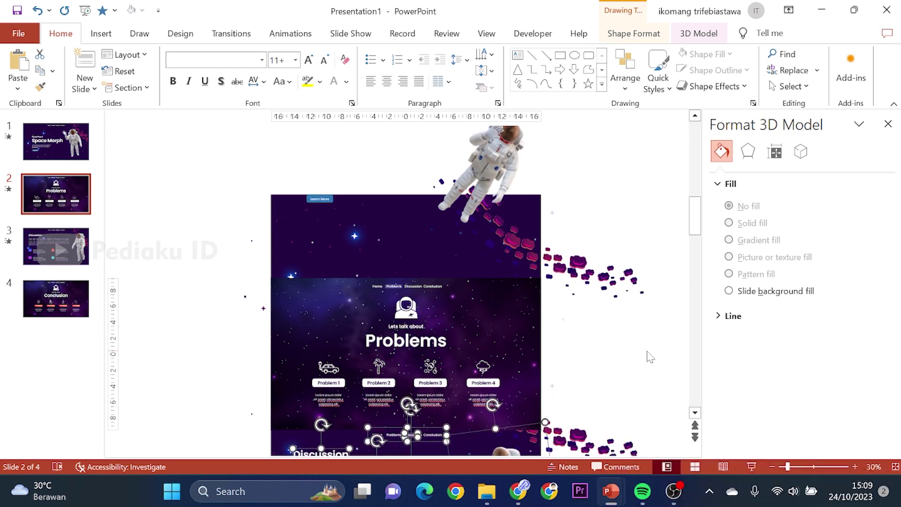
{"action": "key", "text": "Down"}
{"action": "key", "text": "Down"}
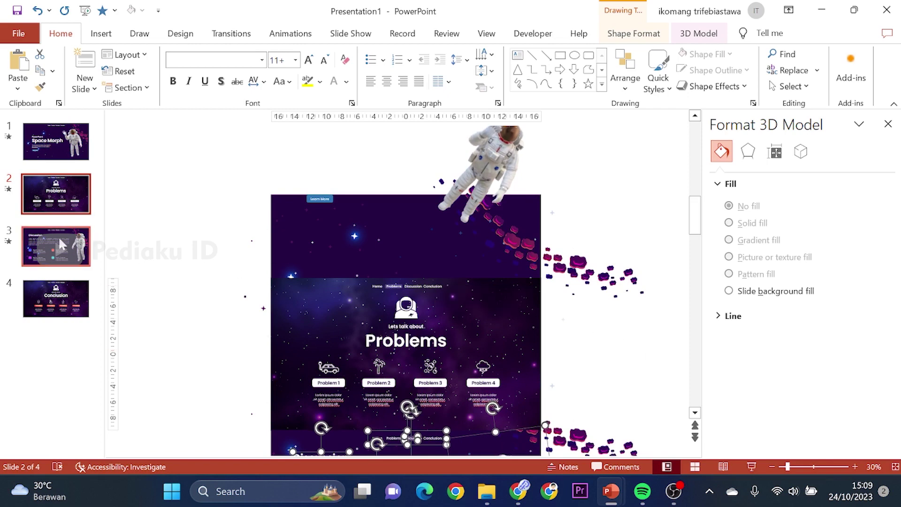
- Copy the Problems section objects from slide 2 and paste them onto slide 3
{"action": "left_click_drag", "start_coordinate": [184, 261], "coordinate": [584, 426]}
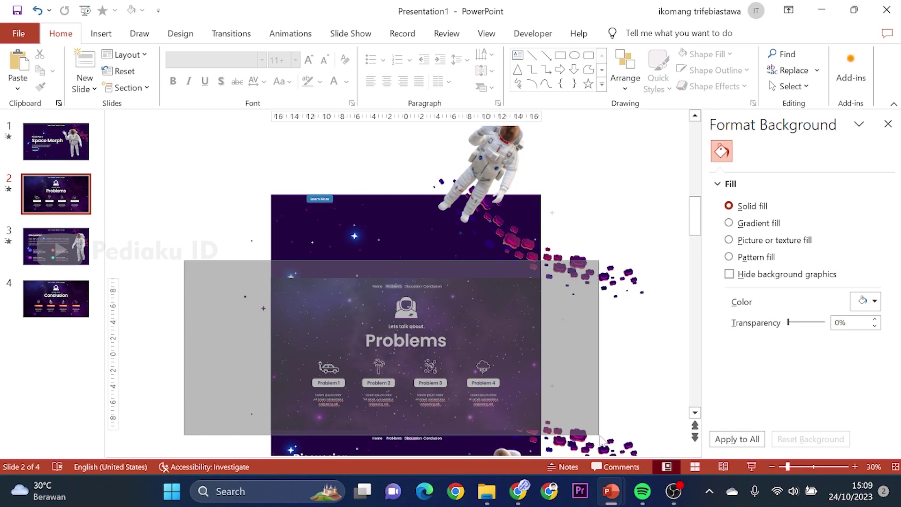
{"action": "left_click_drag", "start_coordinate": [584, 428], "coordinate": [602, 440]}
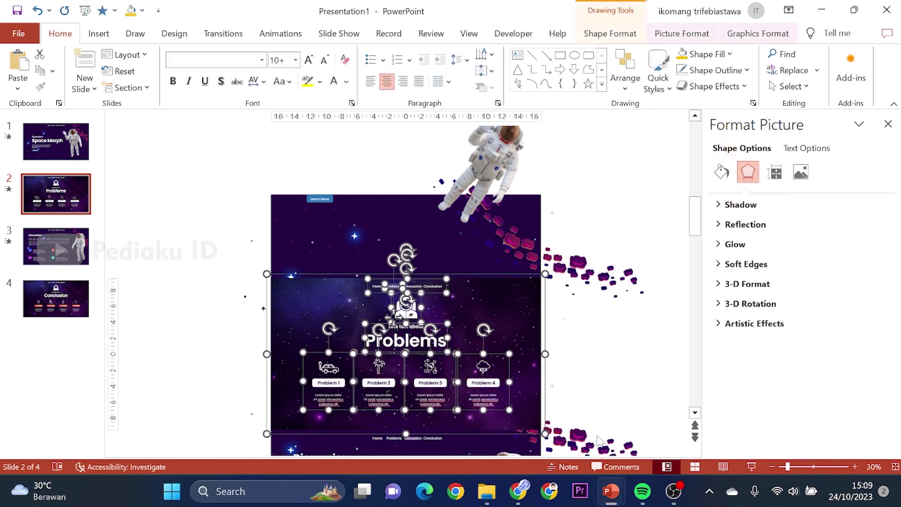
{"action": "left_click", "coordinate": [59, 257]}
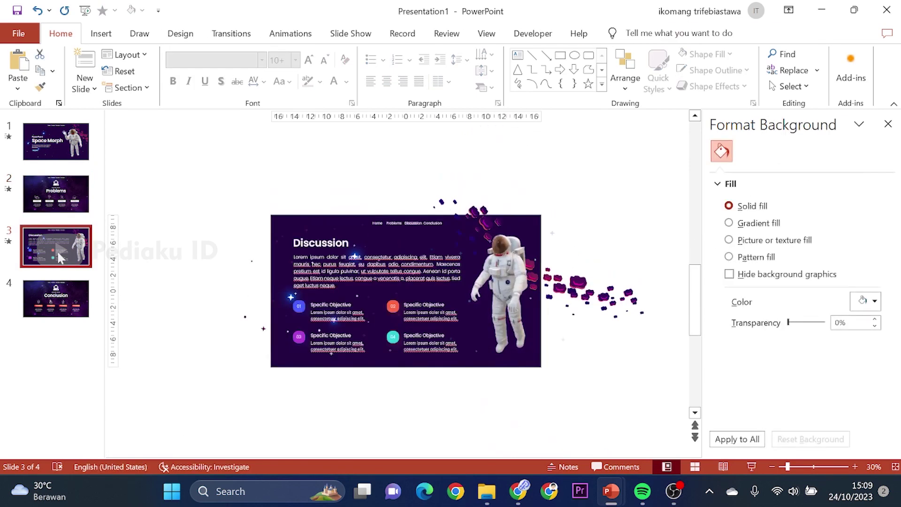
{"action": "key", "text": "ctrl+v"}
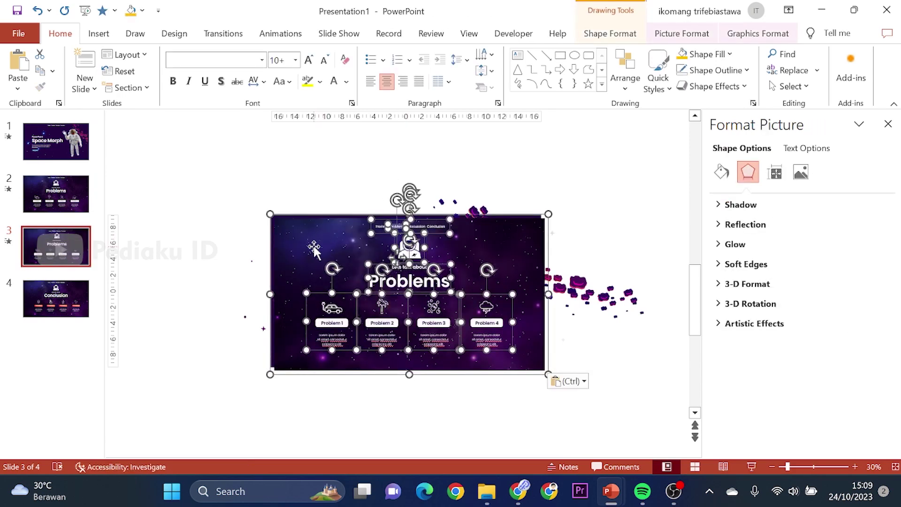
- Raise the pasted Problems content above slide 3's top edge and copy the Discussion objects
{"action": "left_click_drag", "start_coordinate": [314, 249], "coordinate": [312, 194]}
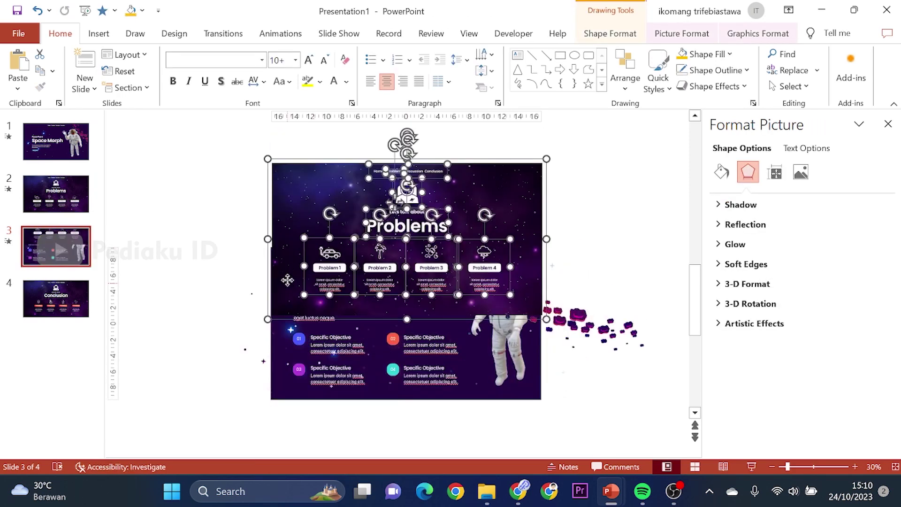
{"action": "left_click_drag", "start_coordinate": [288, 280], "coordinate": [286, 183]}
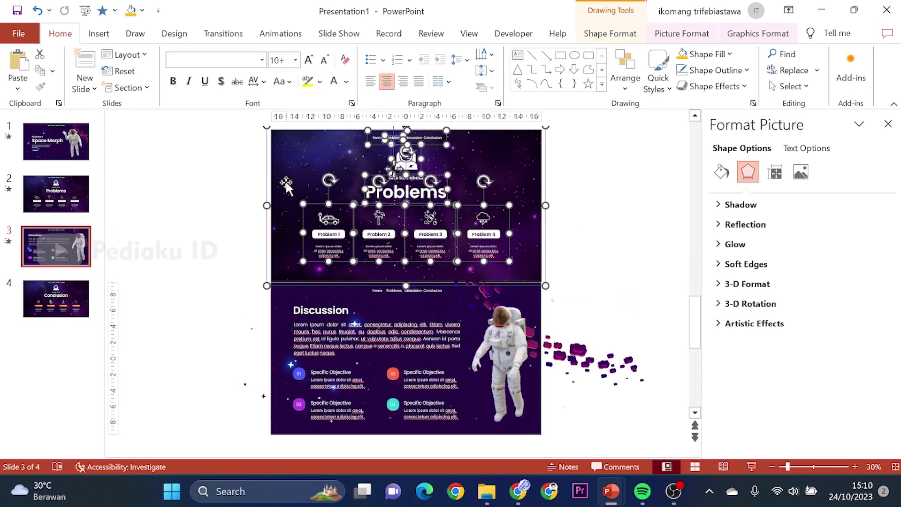
{"action": "left_click", "coordinate": [532, 163], "text": "shift"}
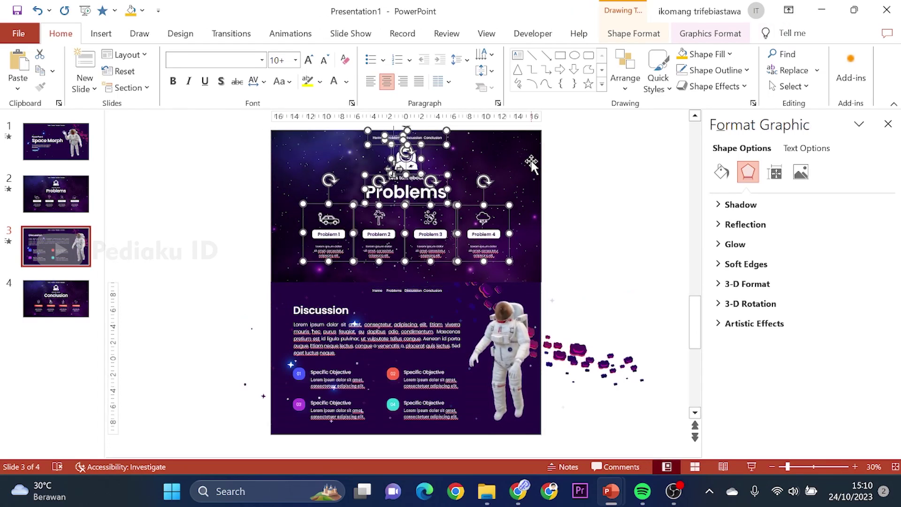
{"action": "key", "text": "Up"}
{"action": "key", "text": "Up"}
{"action": "key", "text": "Up"}
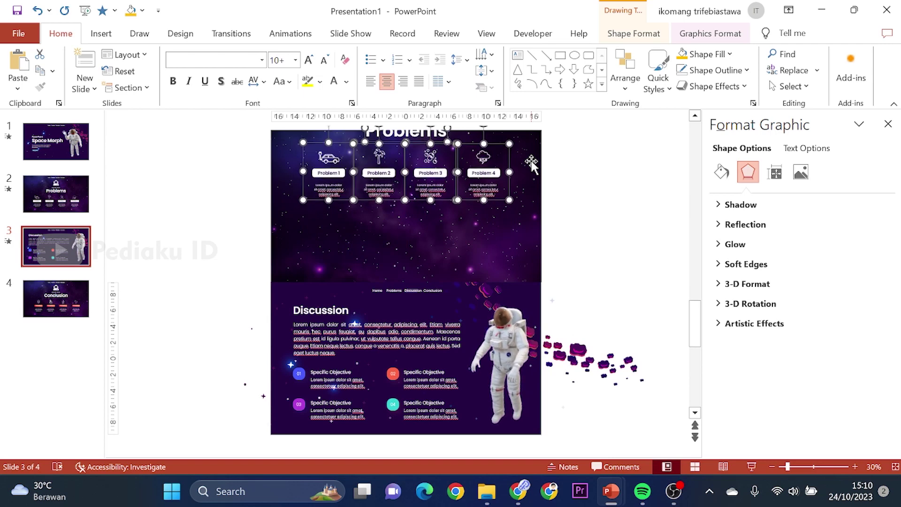
{"action": "key", "text": "Up"}
{"action": "key", "text": "Up"}
{"action": "key", "text": "Up"}
{"action": "key", "text": "Up"}
{"action": "key", "text": "Up"}
{"action": "key", "text": "Up"}
{"action": "key", "text": "Up"}
{"action": "key", "text": "Up"}
{"action": "key", "text": "Up"}
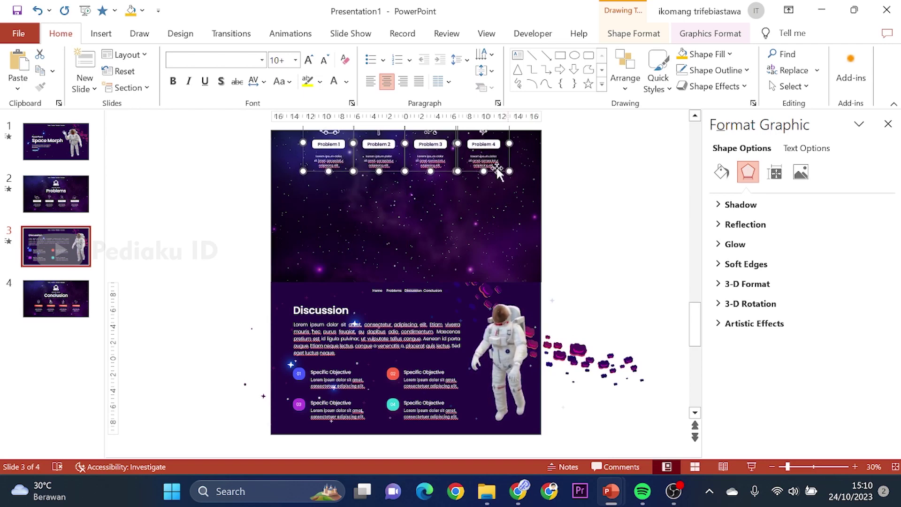
{"action": "left_click_drag", "start_coordinate": [204, 248], "coordinate": [679, 465]}
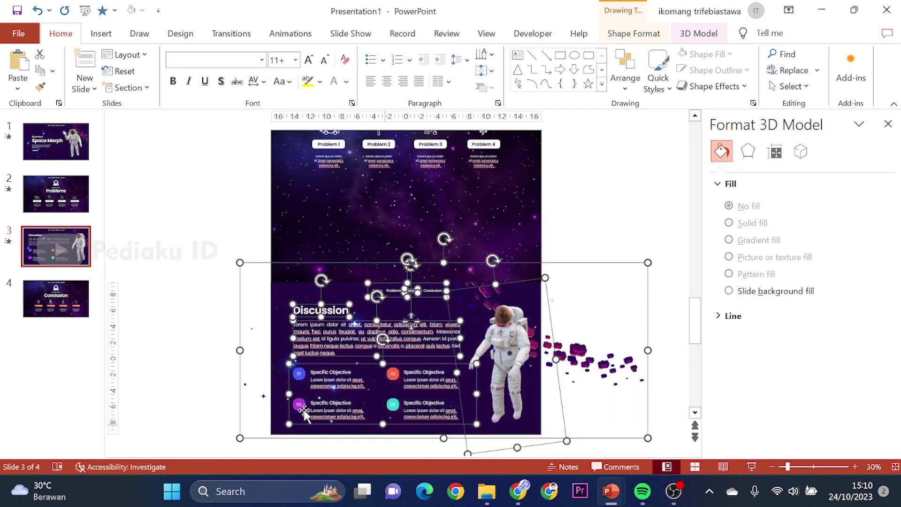
{"action": "left_click", "coordinate": [65, 295]}
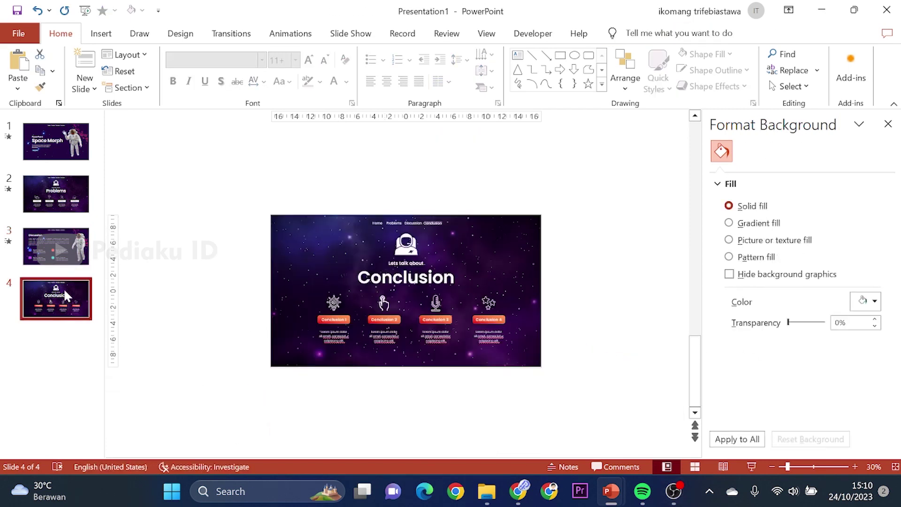
- Paste the Discussion content onto slide 4 and send it behind the Conclusion layout
{"action": "key", "text": "ctrl+v"}
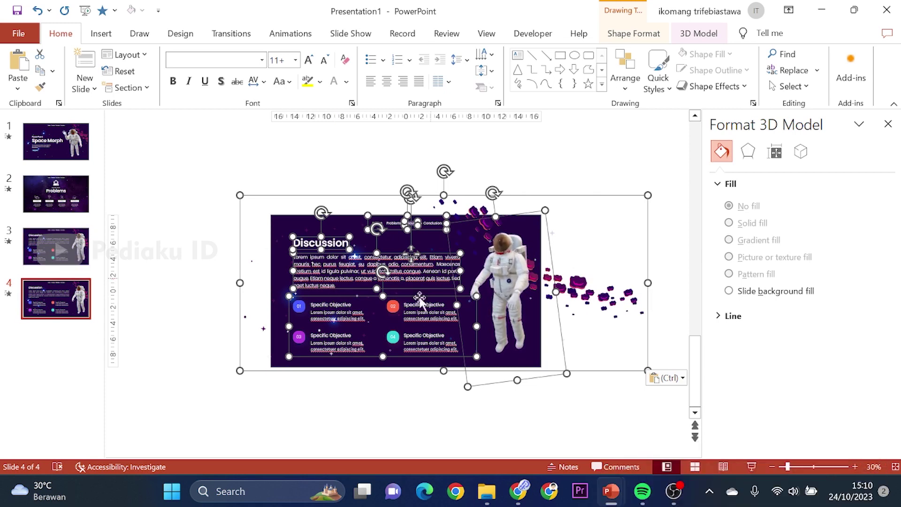
{"action": "right_click", "coordinate": [514, 358]}
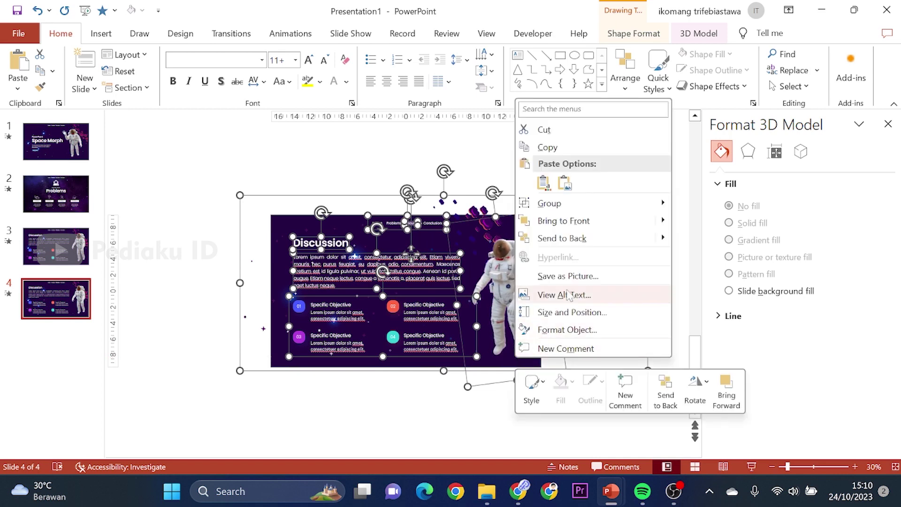
{"action": "left_click", "coordinate": [584, 247]}
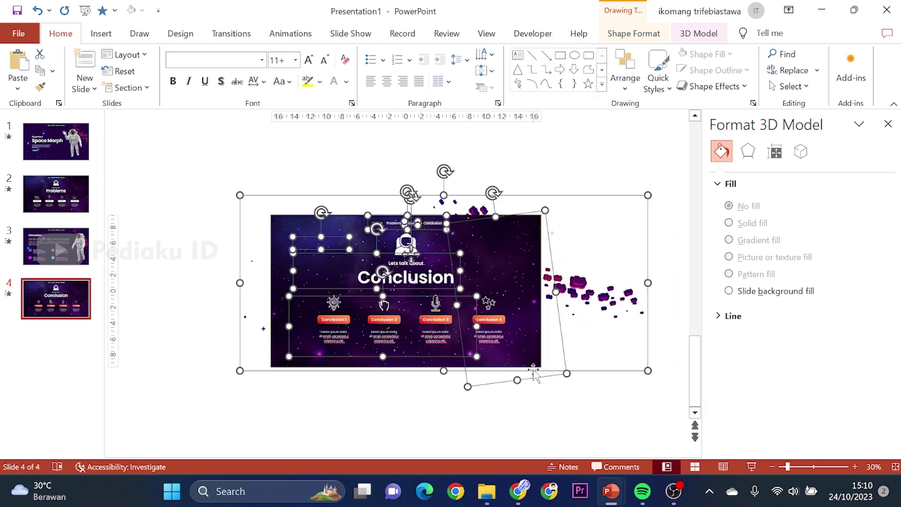
- Move the Discussion content up past slide 4's top edge, then select all Conclusion objects
{"action": "left_click_drag", "start_coordinate": [536, 374], "coordinate": [539, 280]}
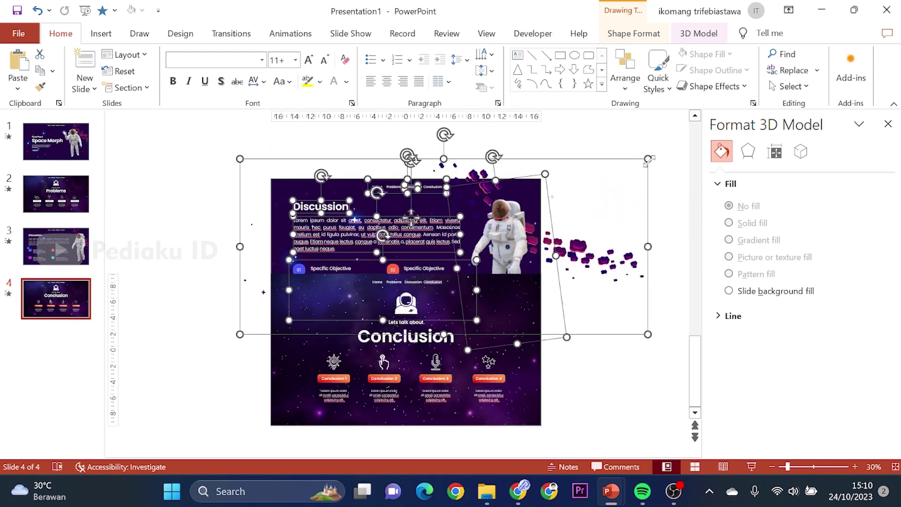
{"action": "scroll", "coordinate": [653, 166], "scroll_direction": "down", "scroll_amount": 1}
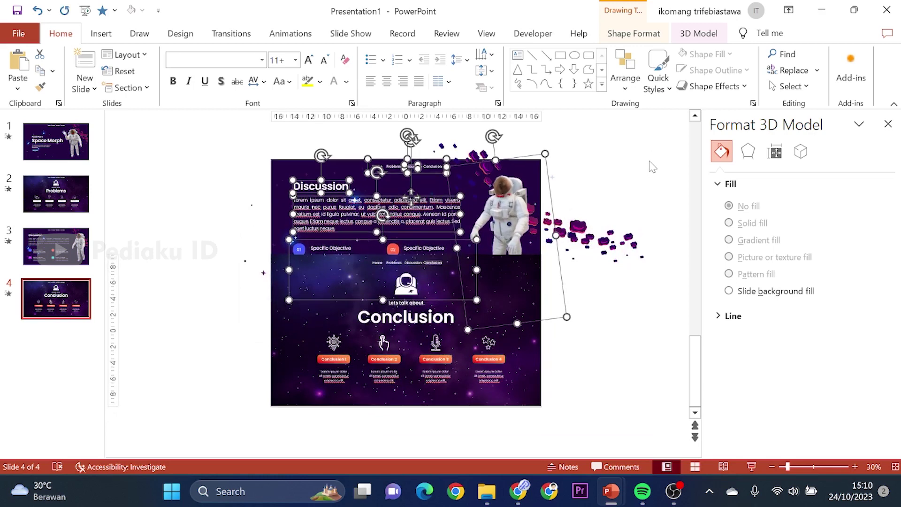
{"action": "scroll", "coordinate": [653, 167], "scroll_direction": "up", "scroll_amount": 2}
{"action": "key", "text": "Up"}
{"action": "key", "text": "Up"}
{"action": "key", "text": "Up"}
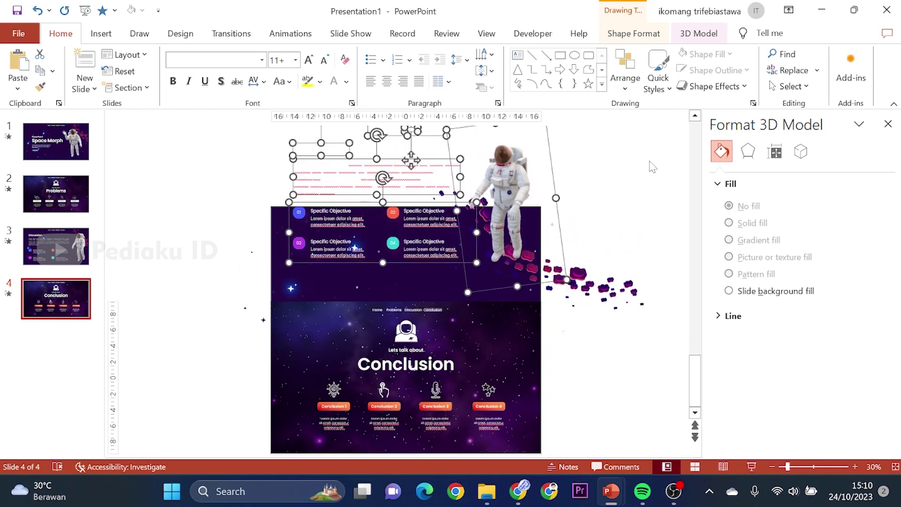
{"action": "key", "text": "Up"}
{"action": "key", "text": "Up"}
{"action": "key", "text": "Up"}
{"action": "key", "text": "Up"}
{"action": "key", "text": "Up"}
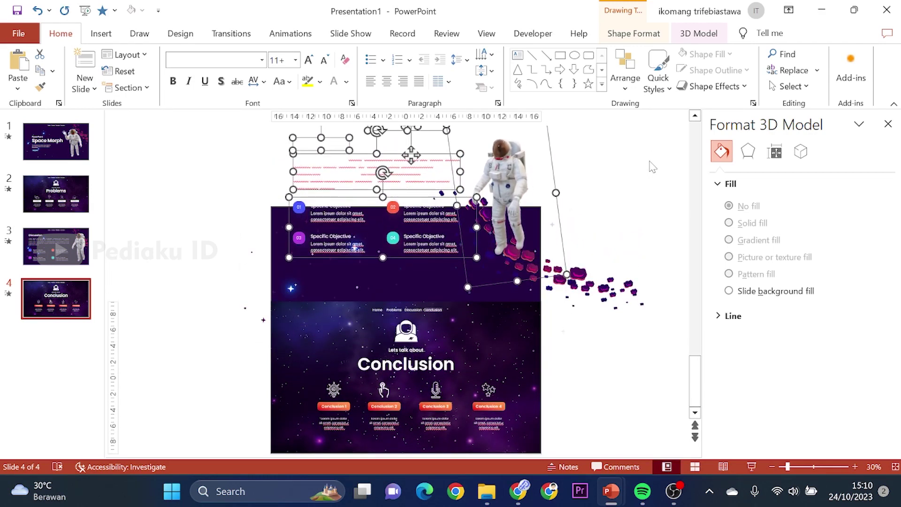
{"action": "left_click", "coordinate": [178, 306]}
{"action": "left_click_drag", "start_coordinate": [175, 290], "coordinate": [674, 457]}
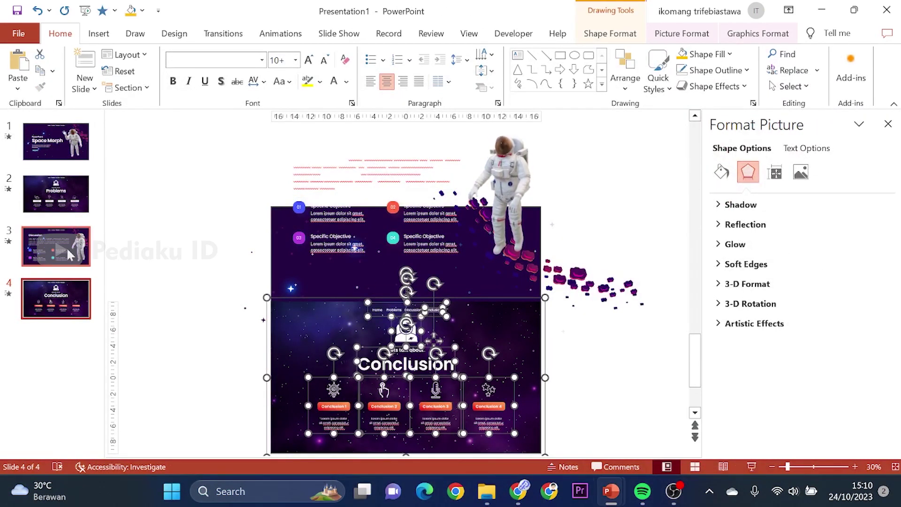
- Paste the Conclusion content onto slide 3 and push it below the bottom edge
{"action": "left_click", "coordinate": [66, 246]}
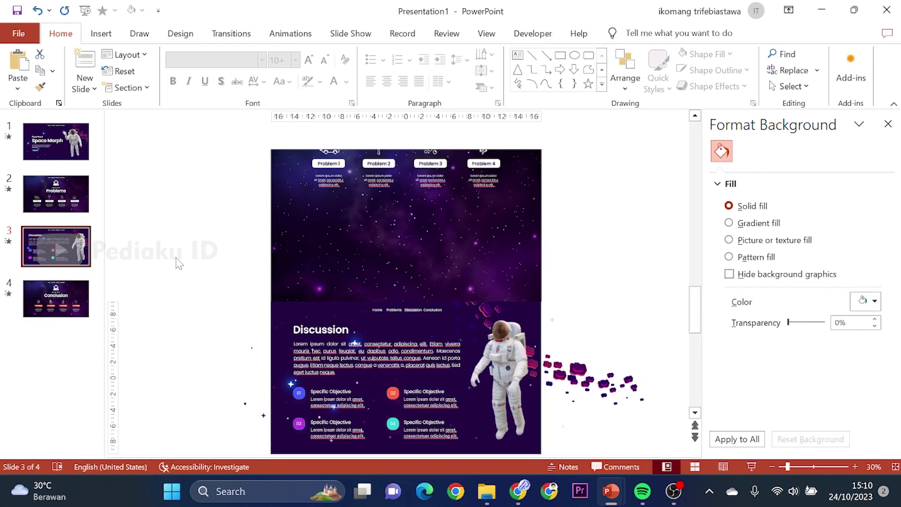
{"action": "key", "text": "ctrl+v"}
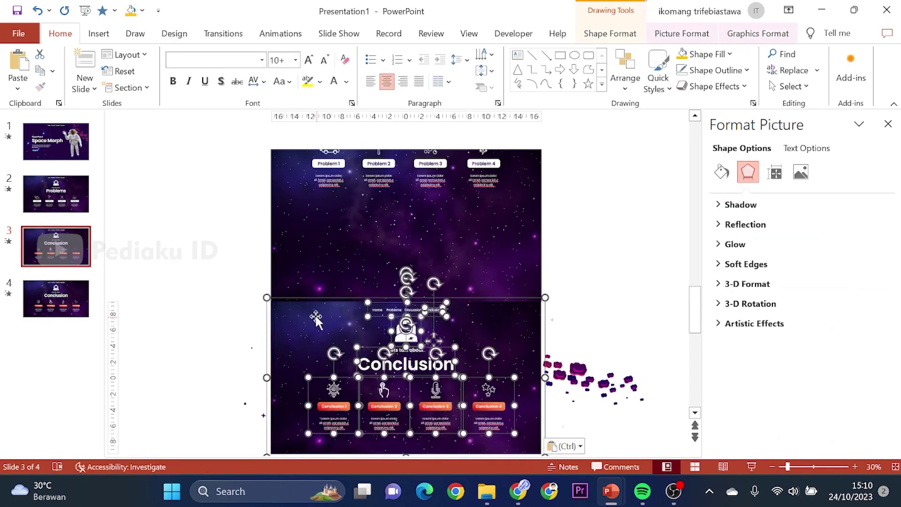
{"action": "left_click_drag", "start_coordinate": [312, 312], "coordinate": [325, 399]}
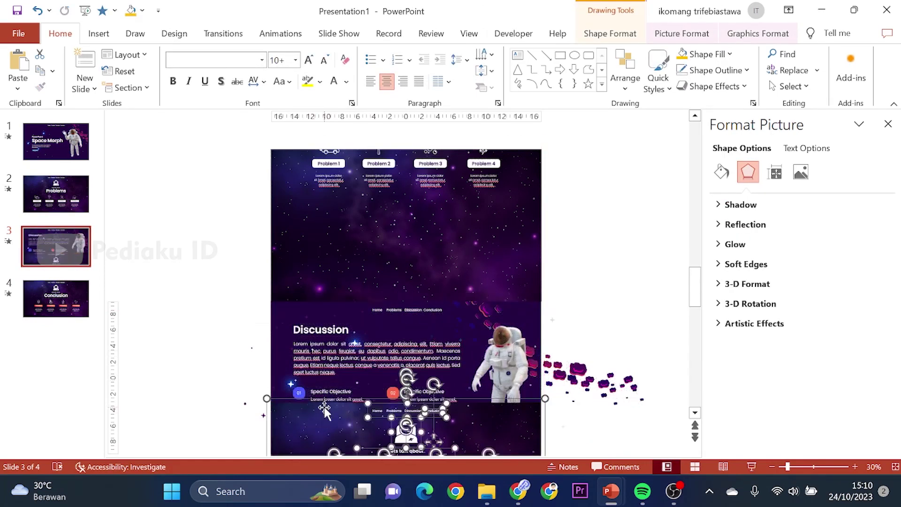
{"action": "left_click_drag", "start_coordinate": [325, 399], "coordinate": [312, 380]}
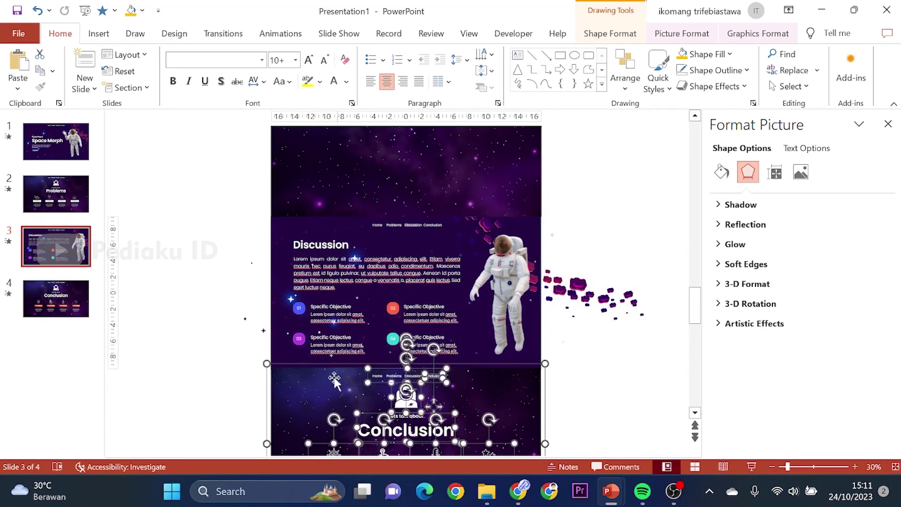
{"action": "key", "text": "ctrl+z"}
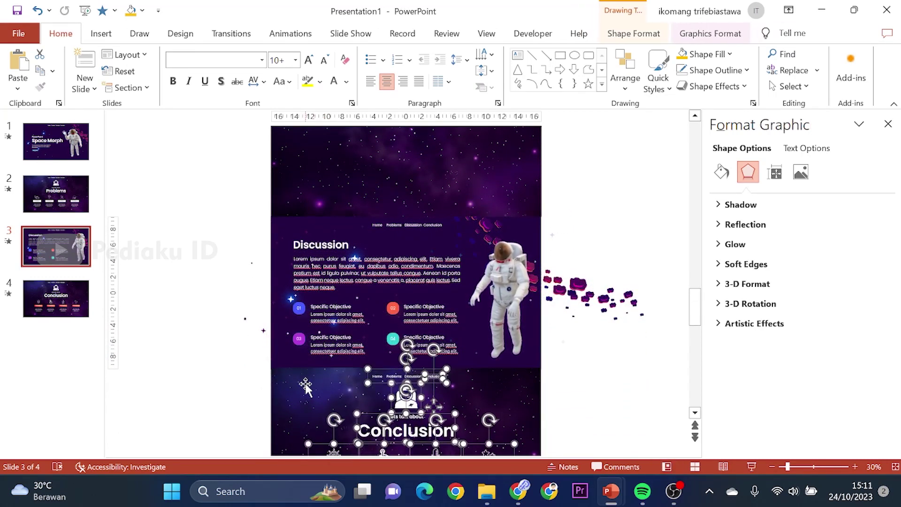
{"action": "key", "text": "ctrl+z"}
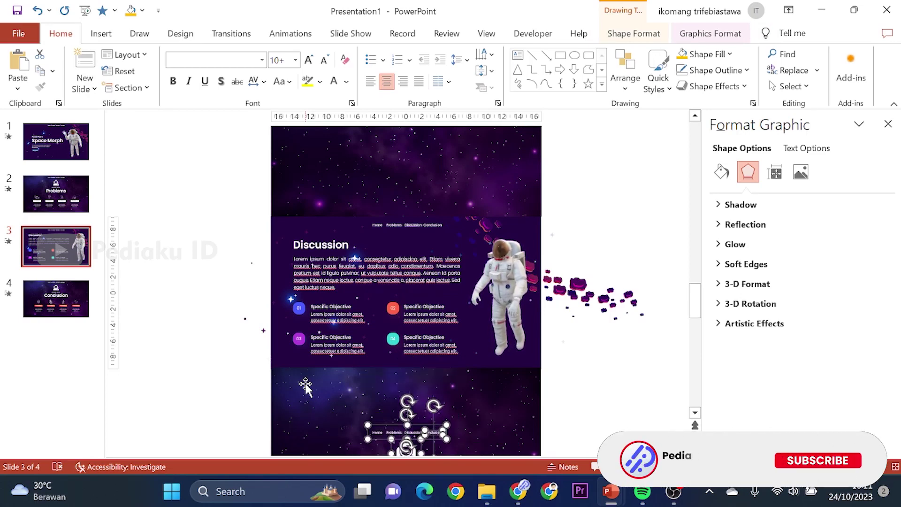
{"action": "key", "text": "Down"}
{"action": "key", "text": "Down"}
{"action": "key", "text": "Down"}
{"action": "key", "text": "Down"}
{"action": "key", "text": "Down"}
{"action": "key", "text": "Down"}
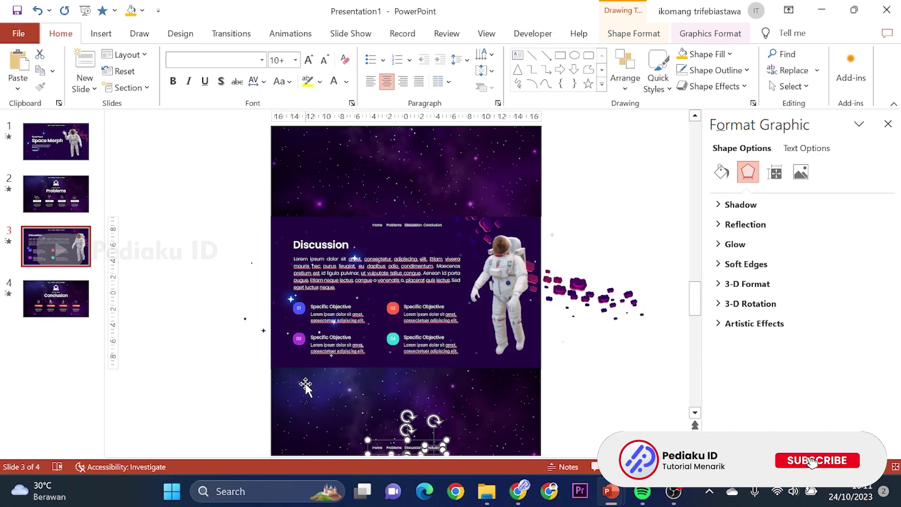
{"action": "key", "text": "Down"}
{"action": "key", "text": "Down"}
{"action": "key", "text": "Down"}
- Select all four slides in the slide list
{"action": "left_click", "coordinate": [198, 271]}
{"action": "left_click", "coordinate": [47, 133]}
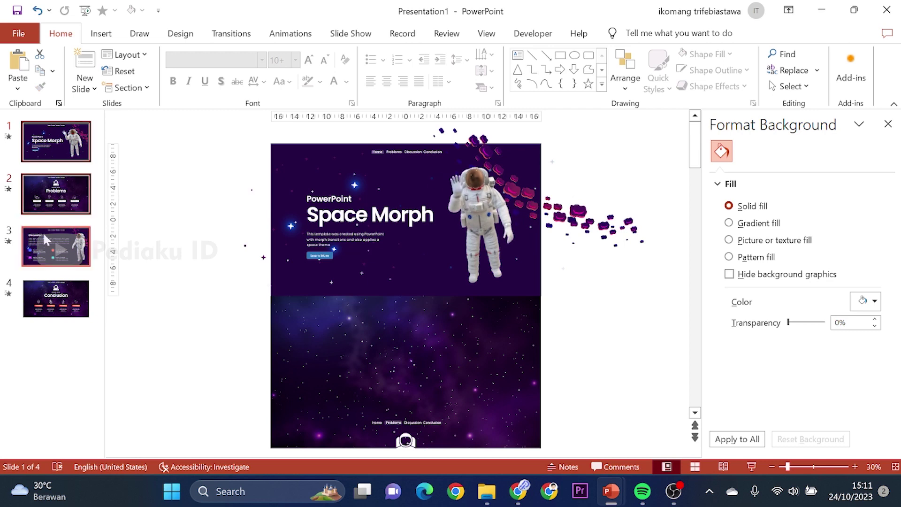
{"action": "left_click", "coordinate": [44, 296], "text": "shift"}
- Apply the Morph transition to all four slides and start the slide show from the beginning
{"action": "left_click", "coordinate": [226, 35]}
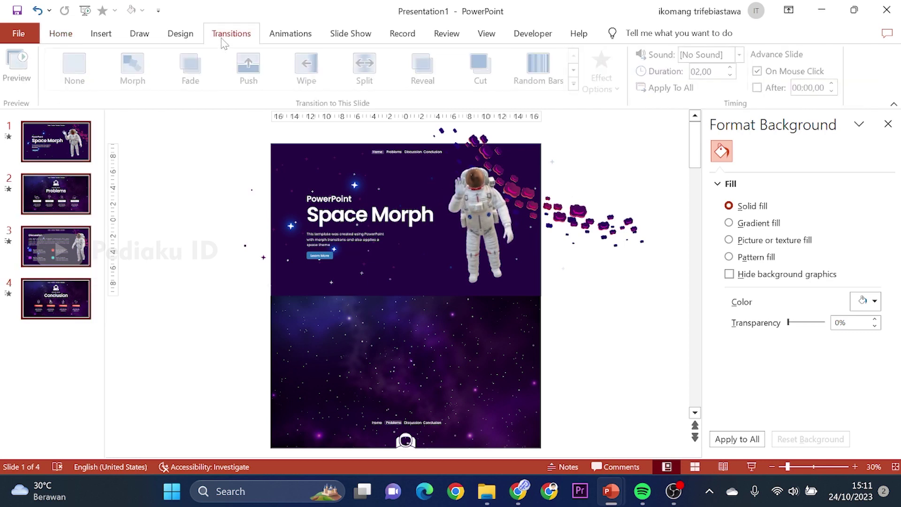
{"action": "left_click", "coordinate": [139, 66]}
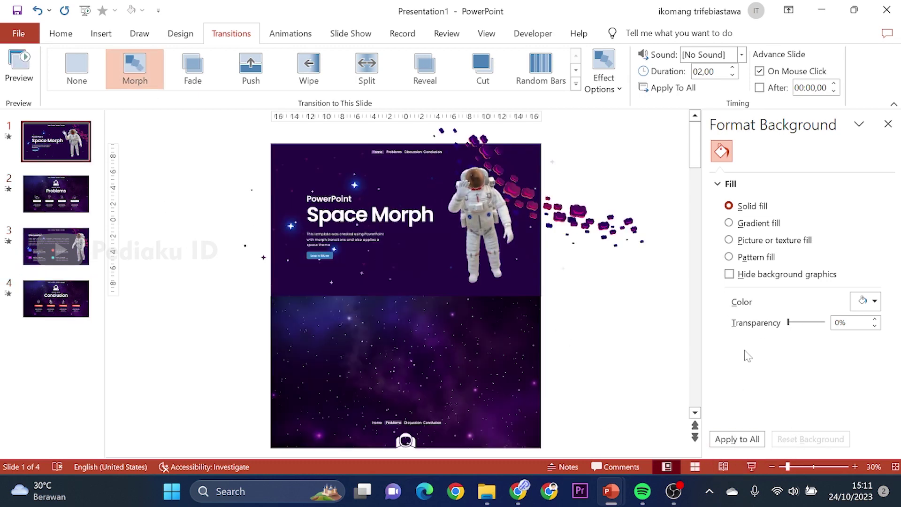
{"action": "left_click", "coordinate": [752, 467]}
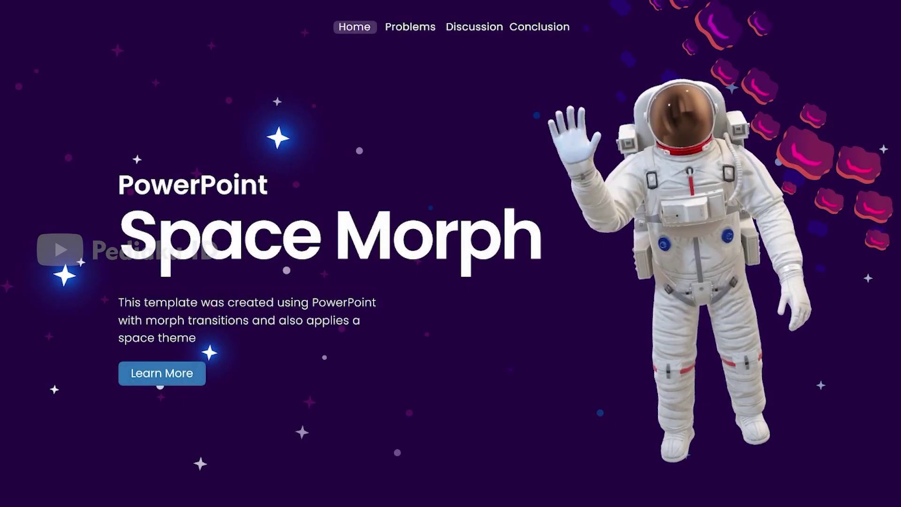
- Step through the Problems, Discussion and Conclusion sections to the show's end and exit
{"action": "key", "text": "Right"}
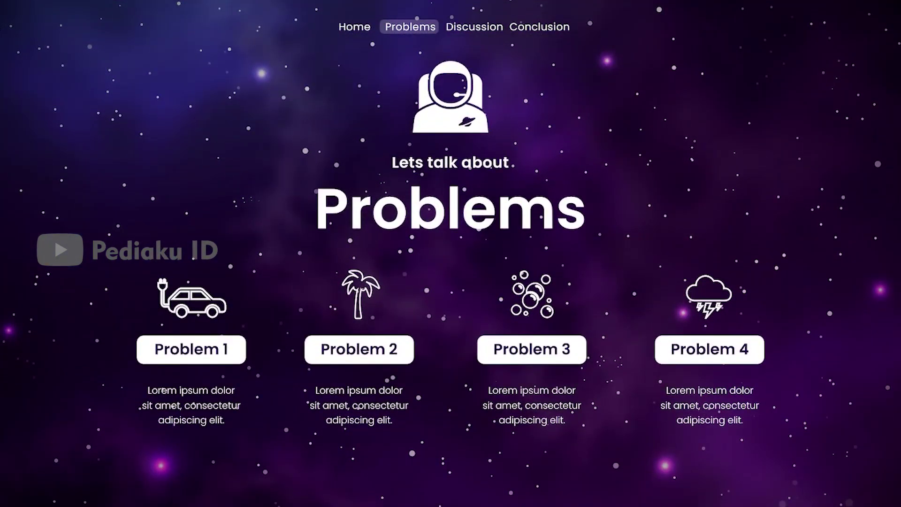
{"action": "key", "text": "Right"}
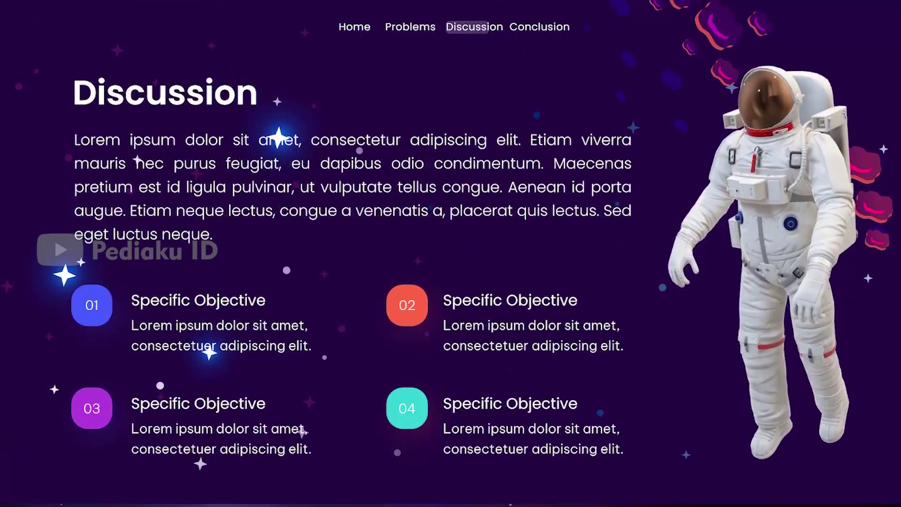
{"action": "key", "text": "Left"}
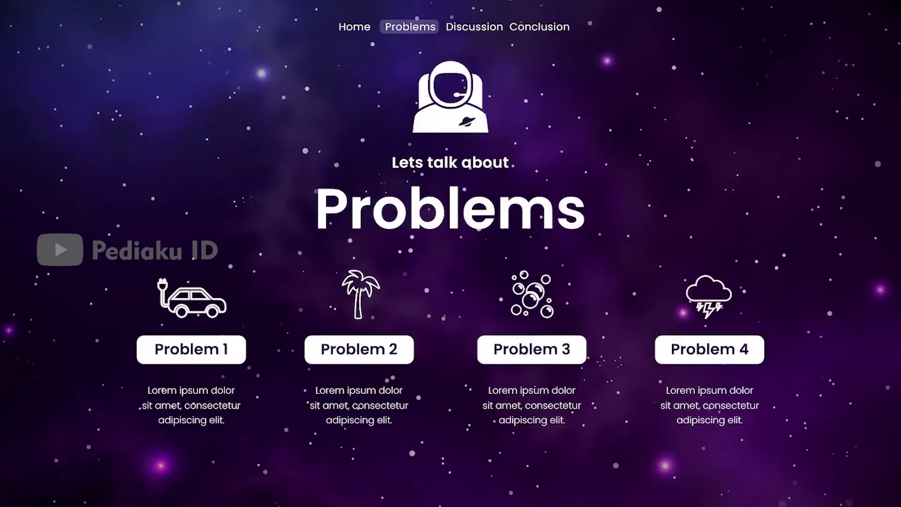
{"action": "key", "text": "Right"}
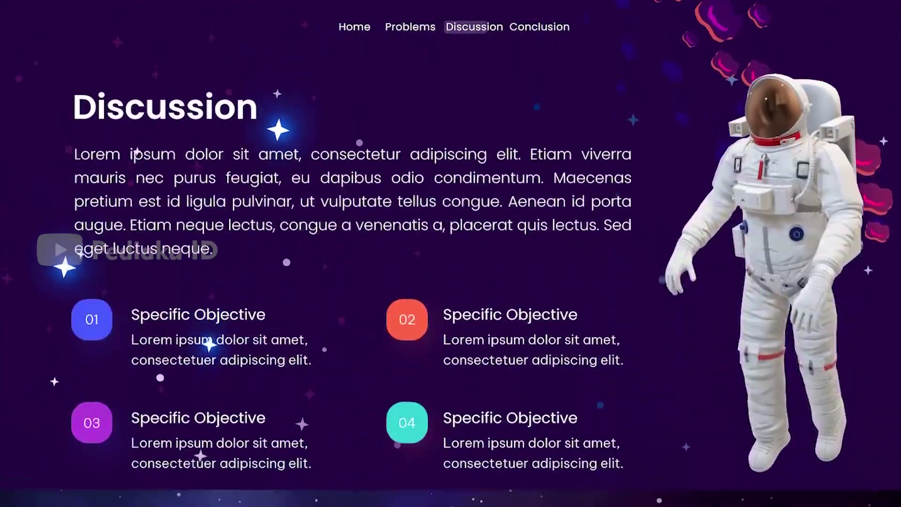
{"action": "key", "text": "Right"}
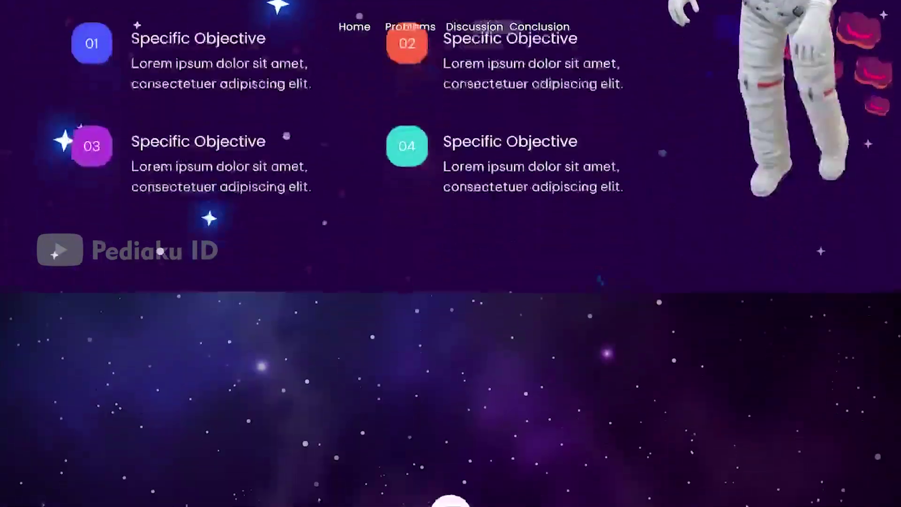
{"action": "key", "text": "Right"}
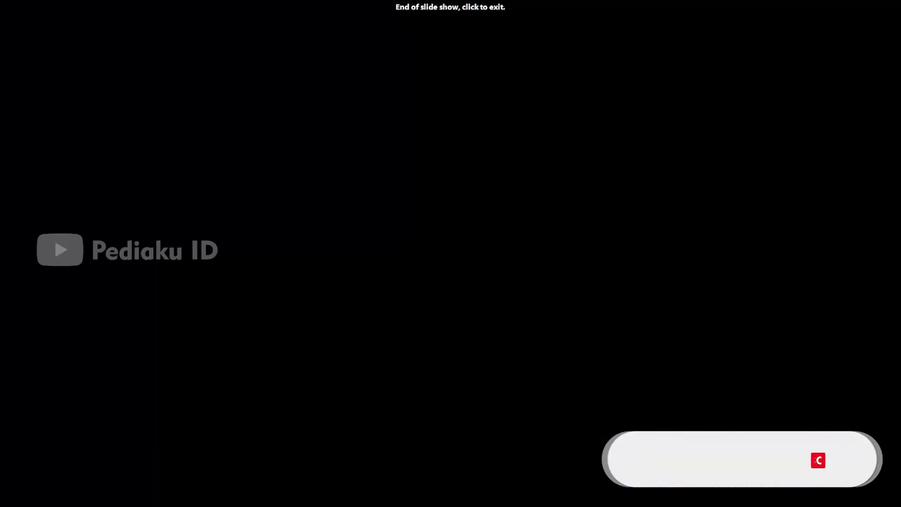
{"action": "key", "text": "Right"}
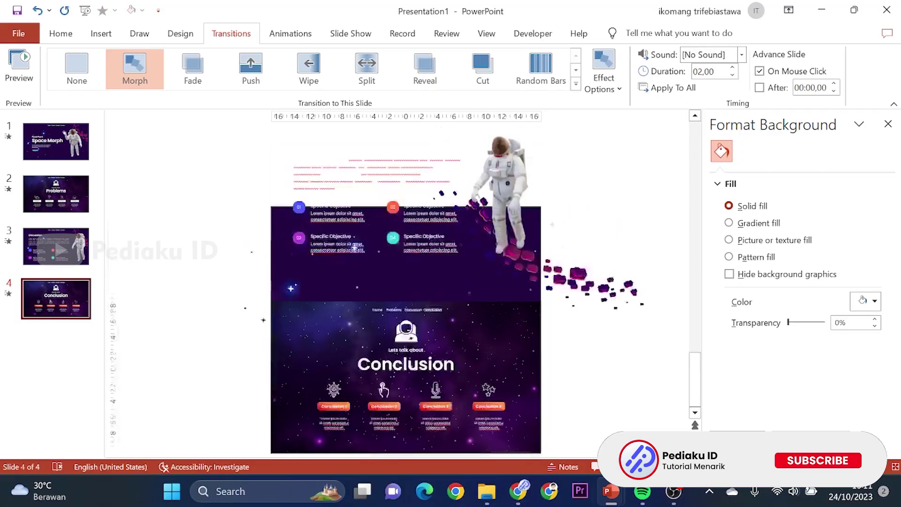
- Return to the 3D MORPH SPACE presentation and open the Problems slide
{"action": "key", "text": "alt+Tab"}
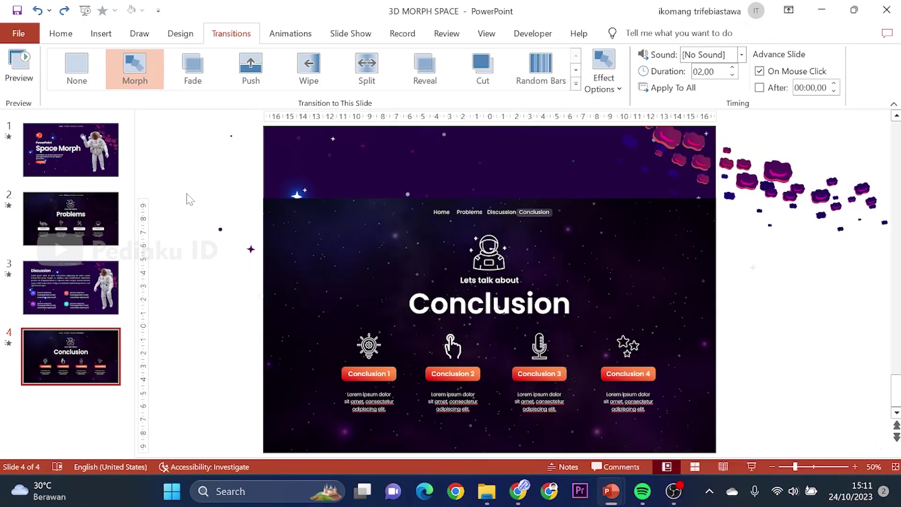
{"action": "left_click", "coordinate": [89, 272]}
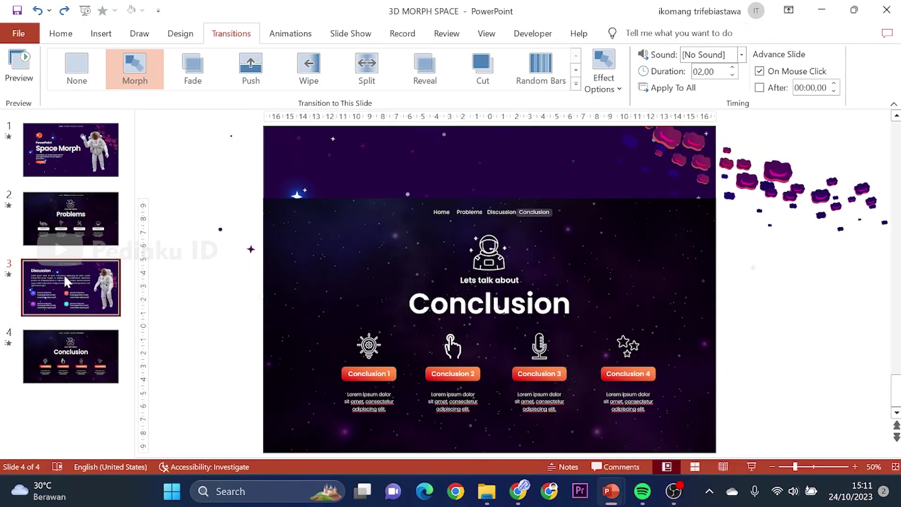
{"action": "left_click", "coordinate": [90, 229]}
{"action": "left_click", "coordinate": [109, 349]}
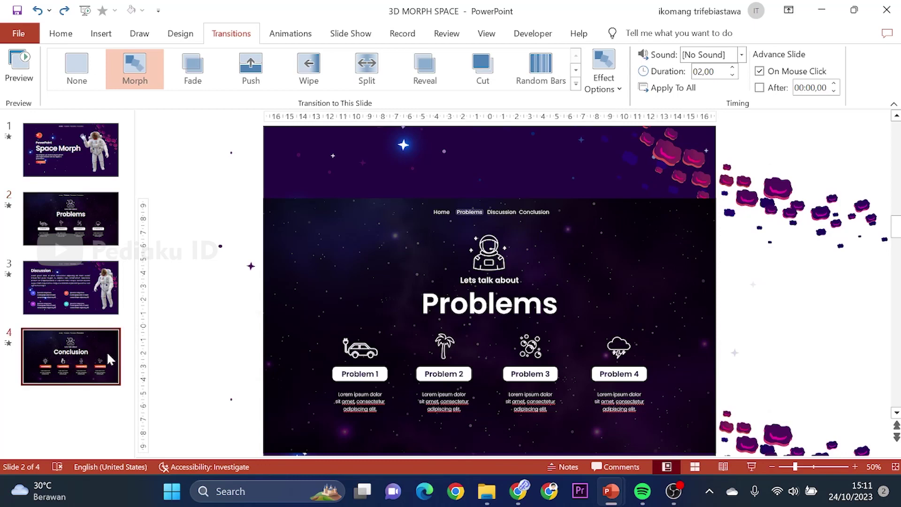
{"action": "key", "text": "Up"}
{"action": "key", "text": "Up"}
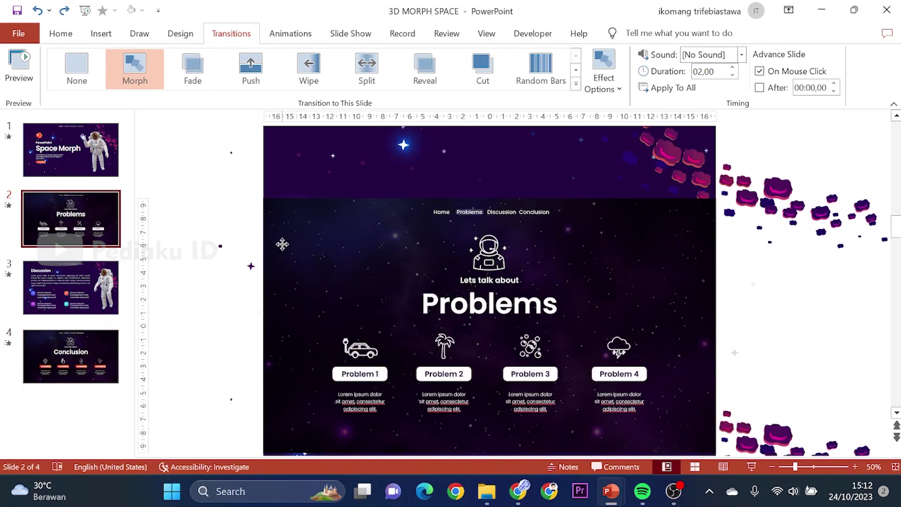
- Show the Selection Pane listing all objects on the Problems slide
{"action": "left_click", "coordinate": [282, 245]}
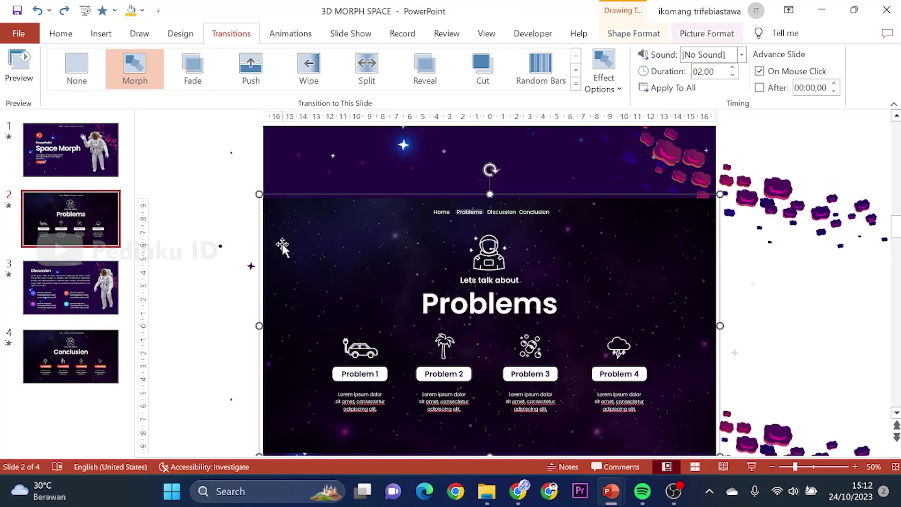
{"action": "left_click", "coordinate": [74, 31]}
{"action": "left_click", "coordinate": [792, 86]}
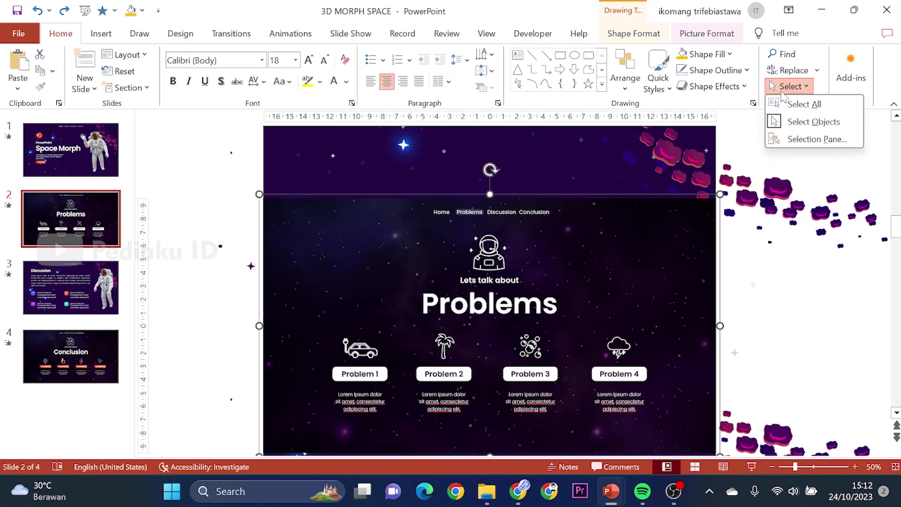
{"action": "left_click", "coordinate": [820, 137]}
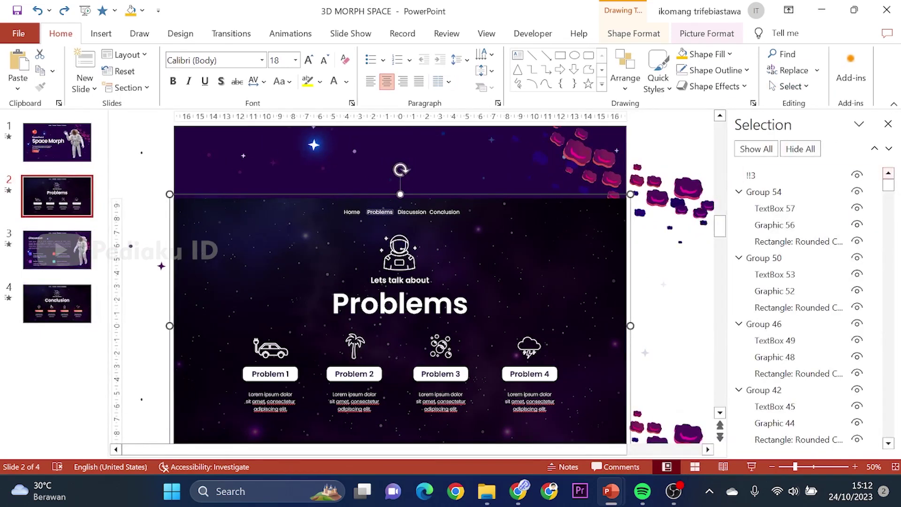
{"action": "left_click_drag", "start_coordinate": [893, 188], "coordinate": [894, 200]}
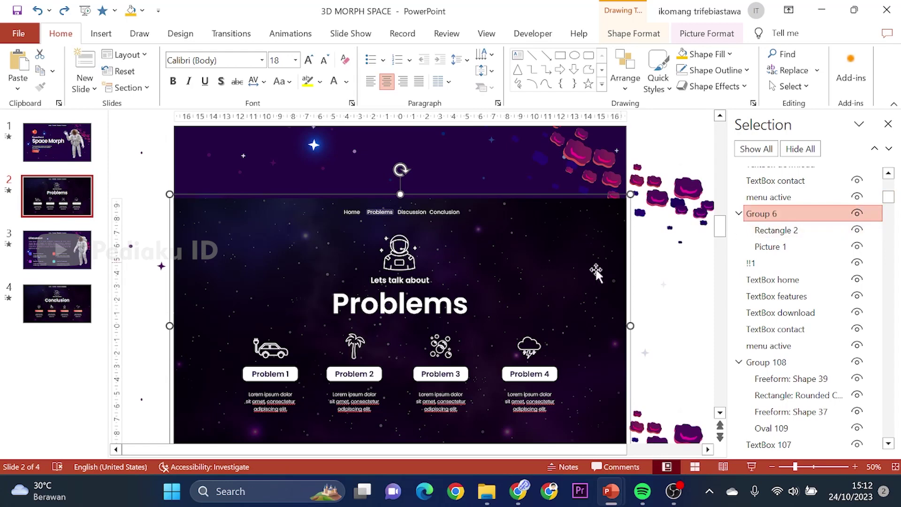
- Rename the astronaut icon to !!3 in the Selection Pane for morph matching
{"action": "left_click", "coordinate": [397, 259]}
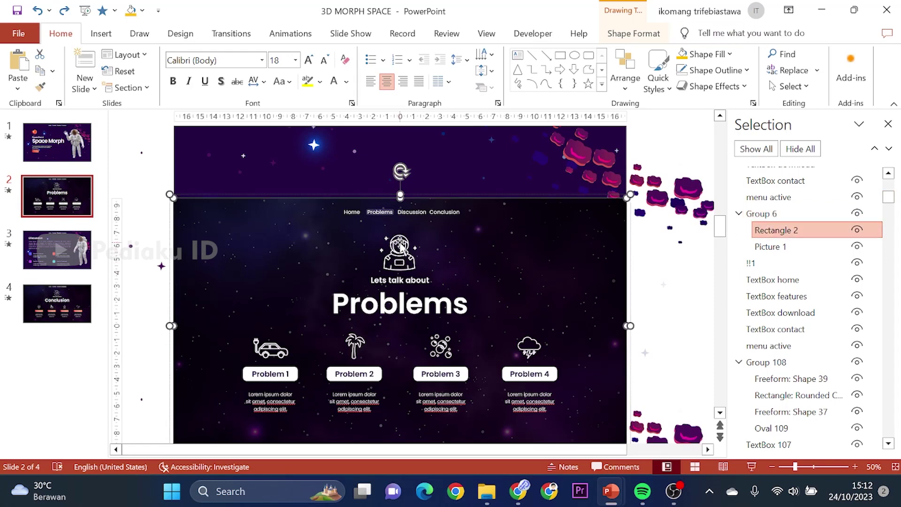
{"action": "left_click", "coordinate": [399, 244]}
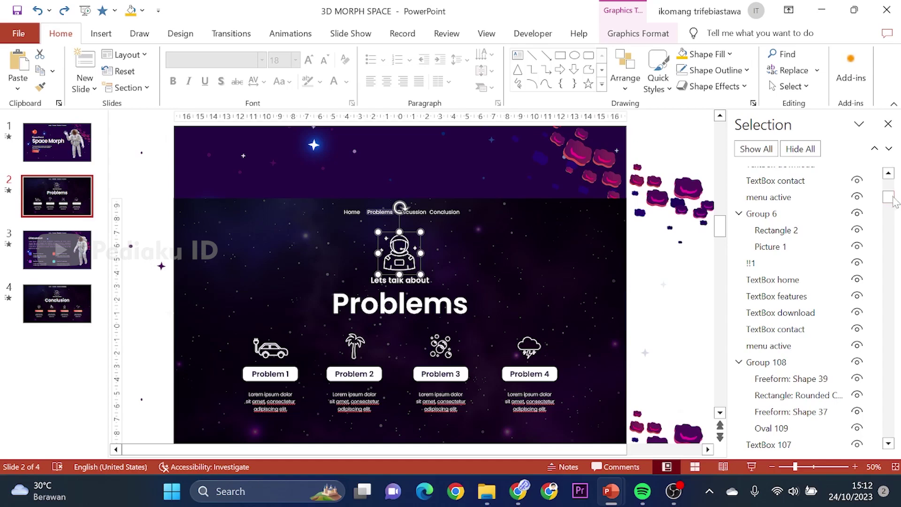
{"action": "left_click_drag", "start_coordinate": [894, 200], "coordinate": [889, 421]}
{"action": "left_click_drag", "start_coordinate": [888, 430], "coordinate": [889, 181]}
{"action": "type", "text": "3"}
{"action": "key", "text": "Return"}
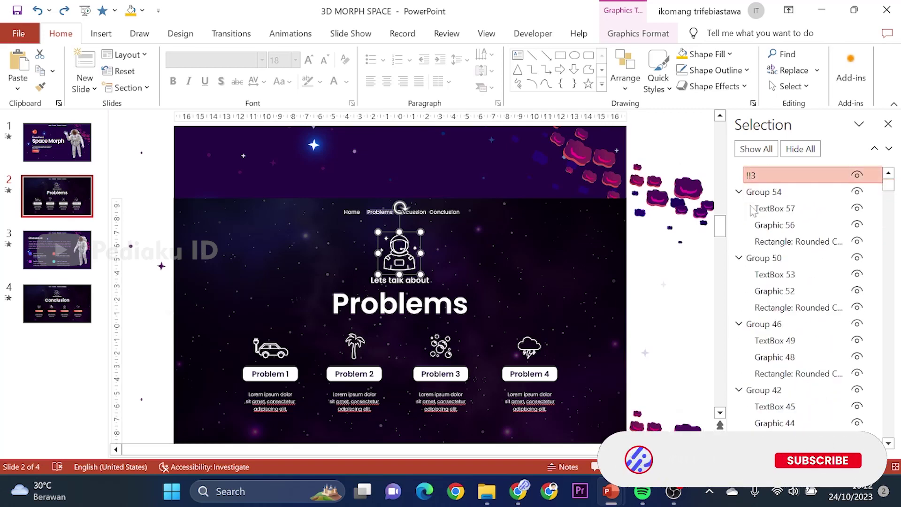
{"action": "double_click", "coordinate": [770, 177]}
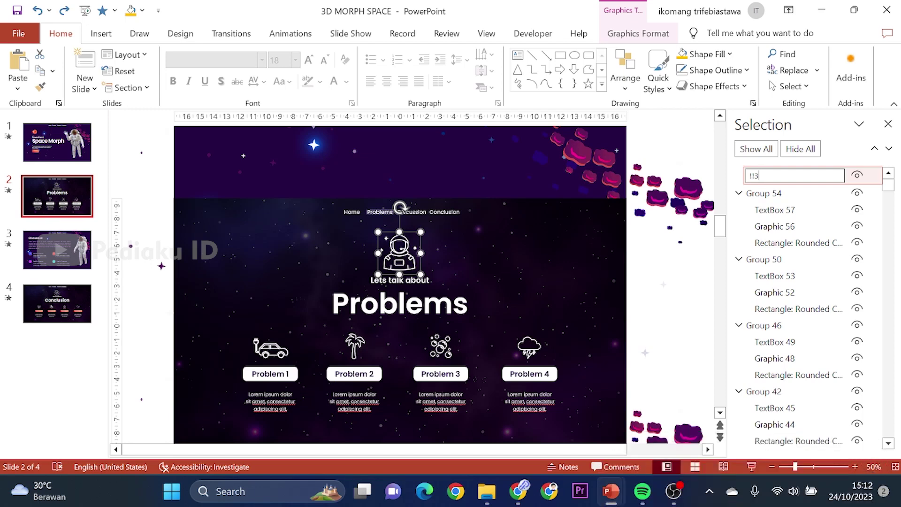
{"action": "left_click", "coordinate": [691, 153]}
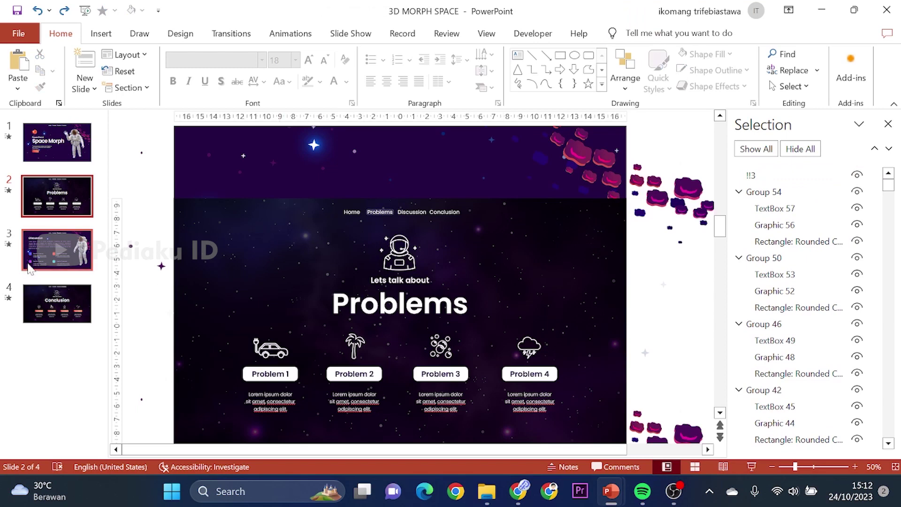
- On the Discussion slide, give the astronaut model the name !!3, then play the show from this slide
{"action": "left_click", "coordinate": [59, 256]}
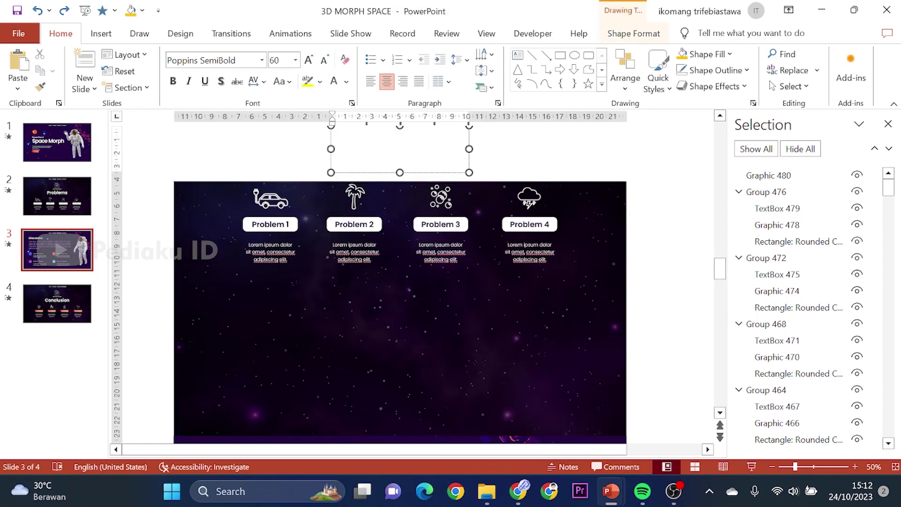
{"action": "left_click", "coordinate": [779, 175]}
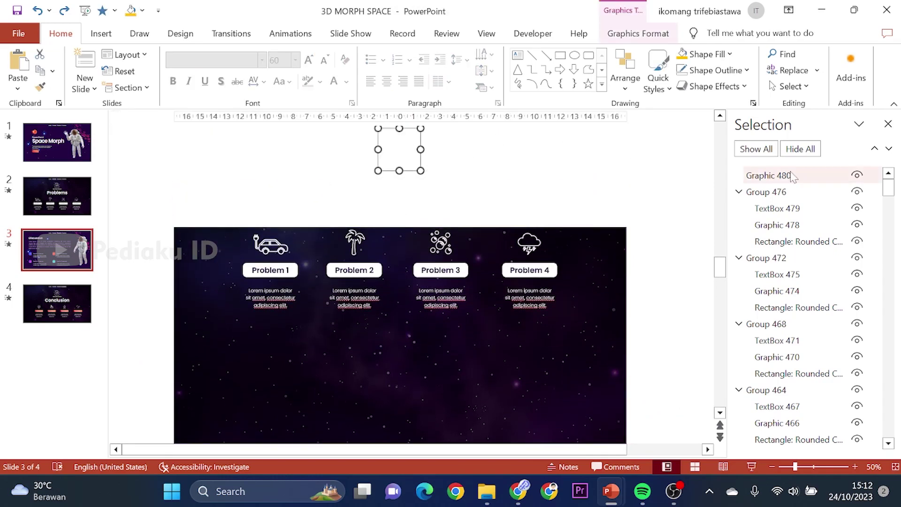
{"action": "left_click_drag", "start_coordinate": [888, 188], "coordinate": [889, 213]}
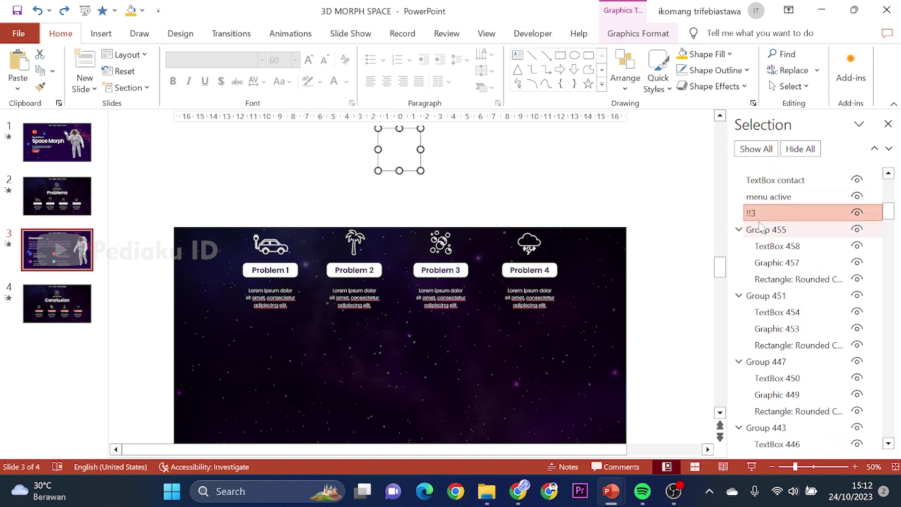
{"action": "left_click", "coordinate": [678, 214]}
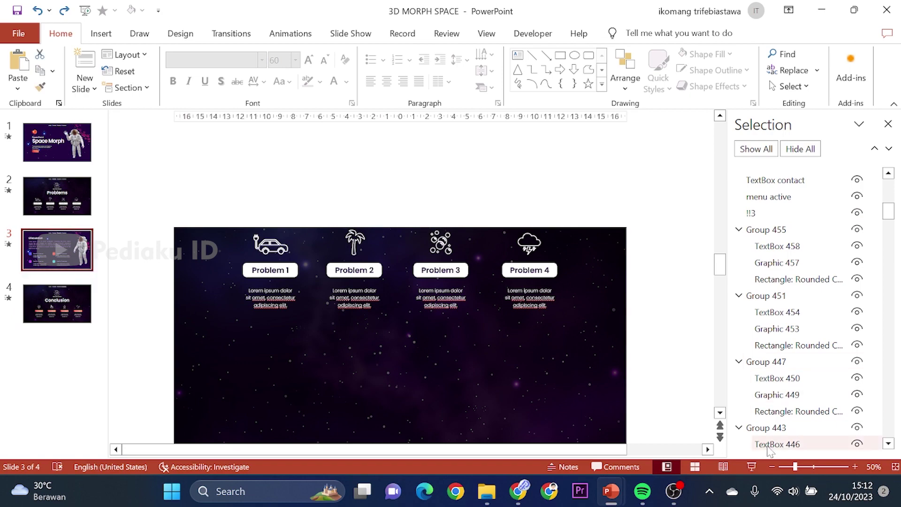
{"action": "left_click", "coordinate": [752, 466]}
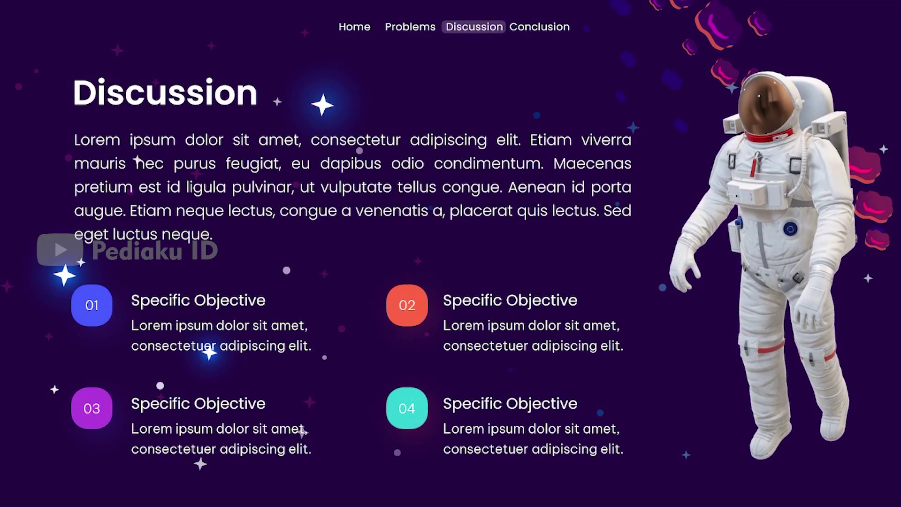
- Step back through Problems to Home, forward again to Discussion, then end the show
{"action": "key", "text": "Left"}
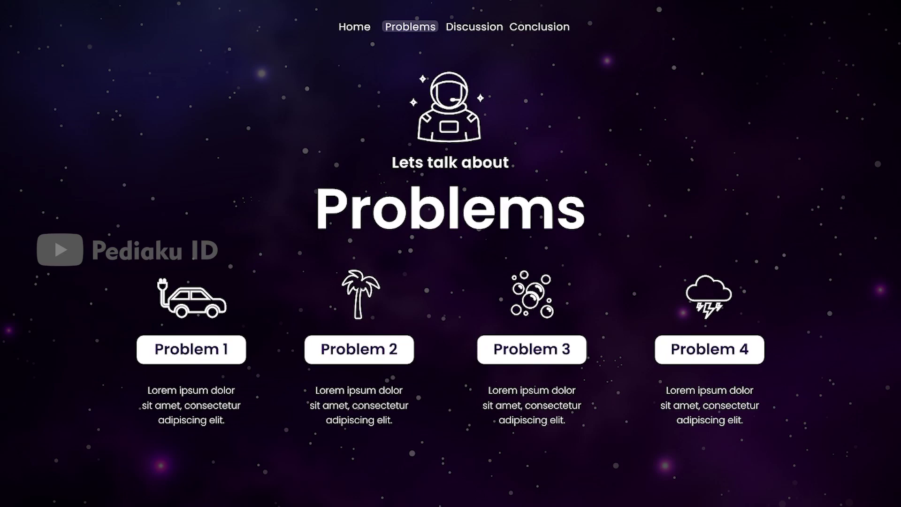
{"action": "key", "text": "Left"}
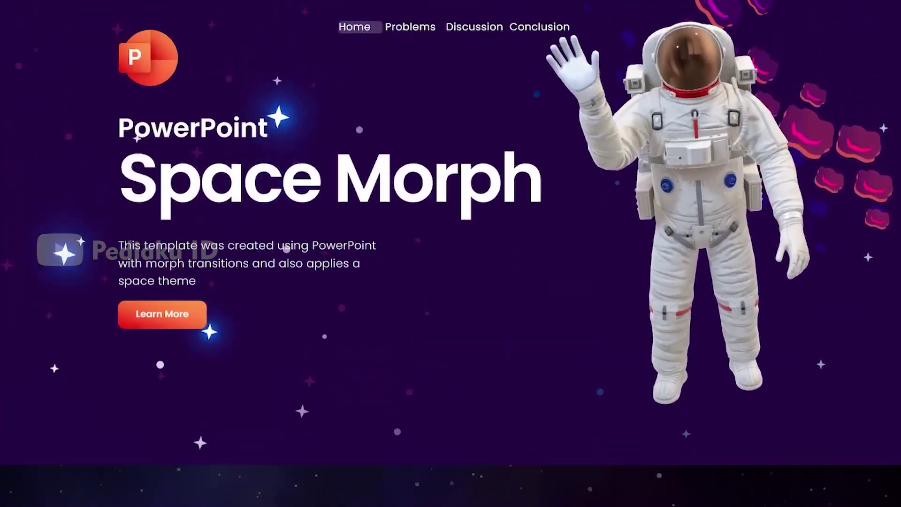
{"action": "key", "text": "Right"}
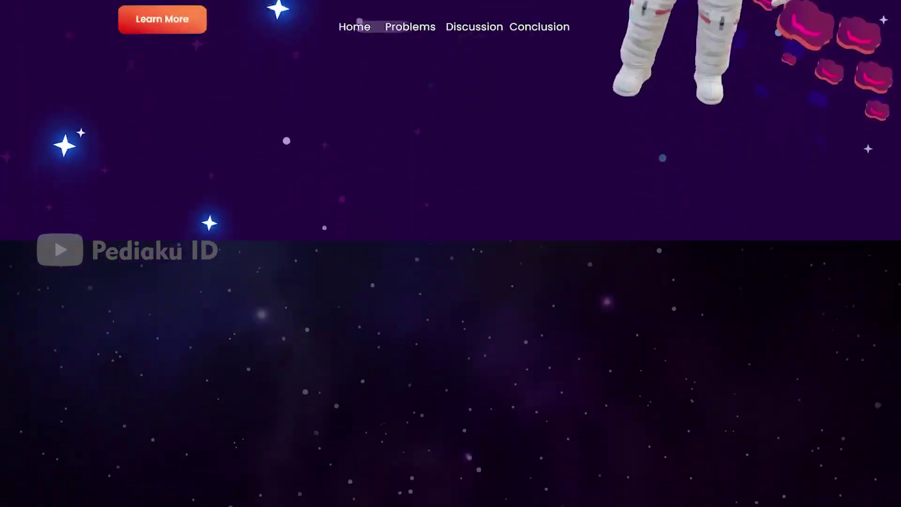
{"action": "key", "text": "Right"}
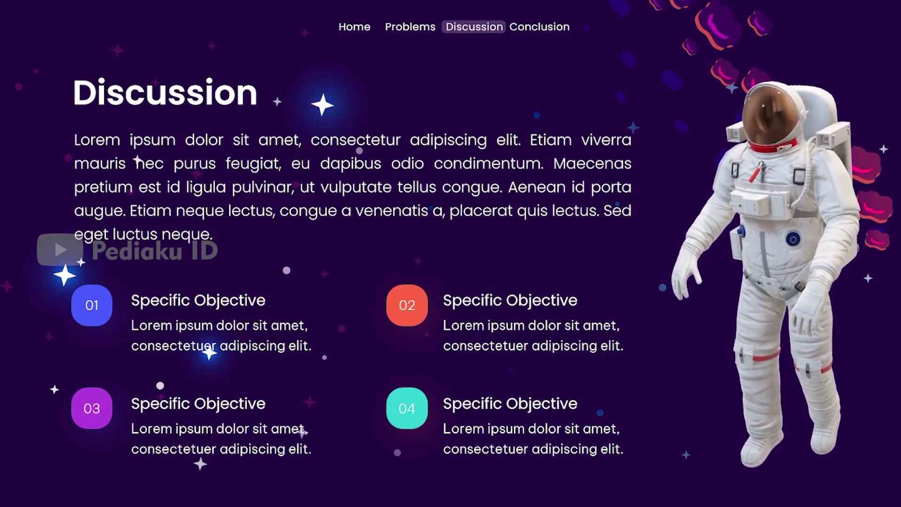
{"action": "key", "text": "Escape"}
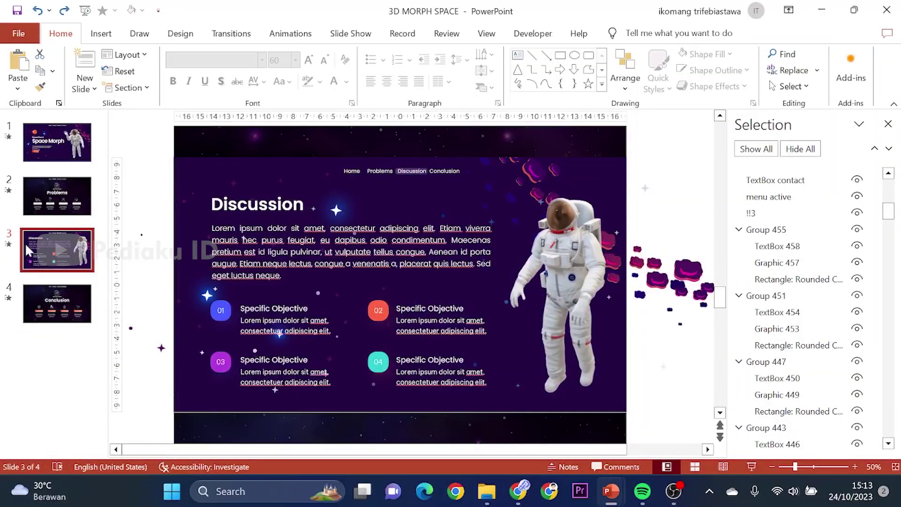
- Switch to the Presentation1 deck window
{"action": "key", "text": "alt+Tab"}
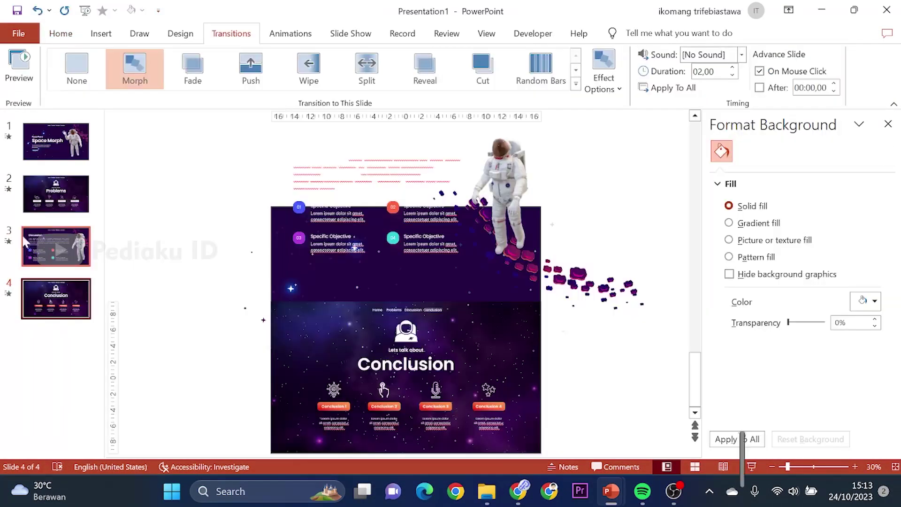
{"action": "left_click", "coordinate": [43, 141]}
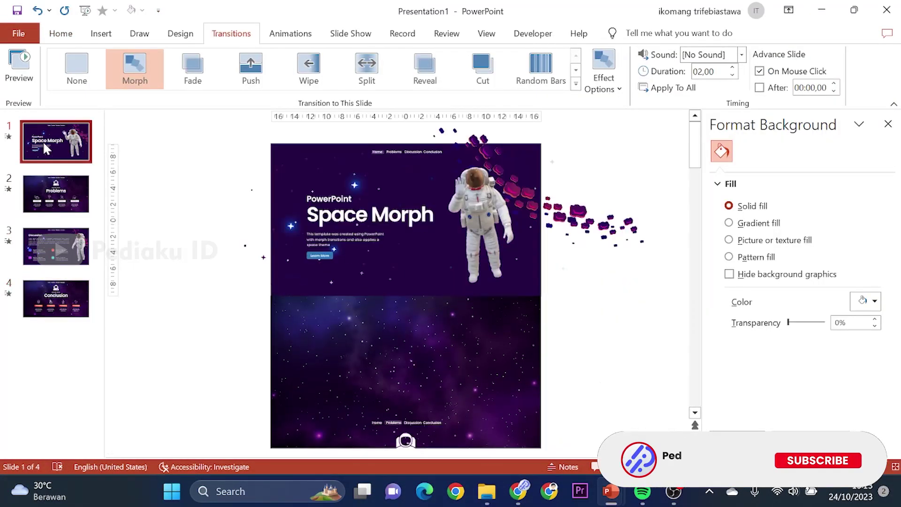